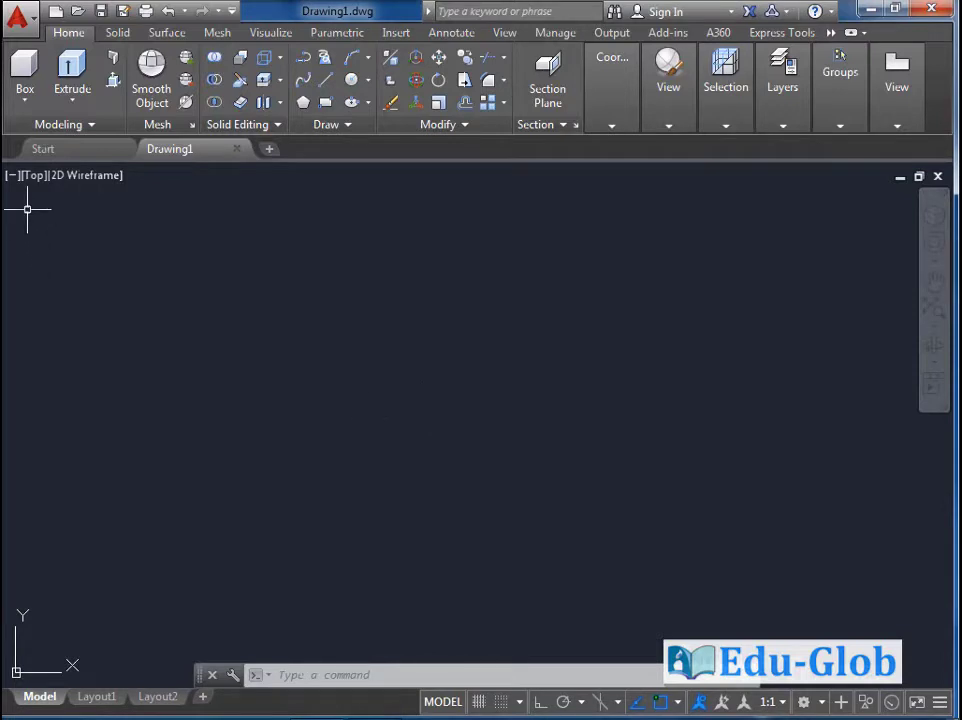
- Set the empty viewport to SW Isometric and switch the visual style to Conceptual
click(34, 177)
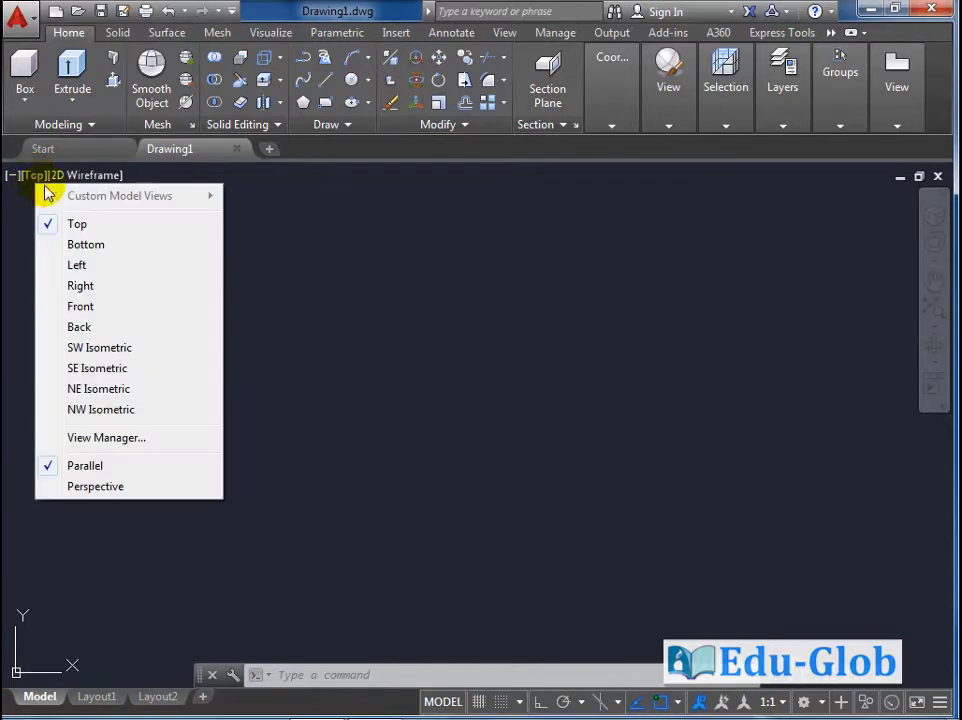
click(105, 347)
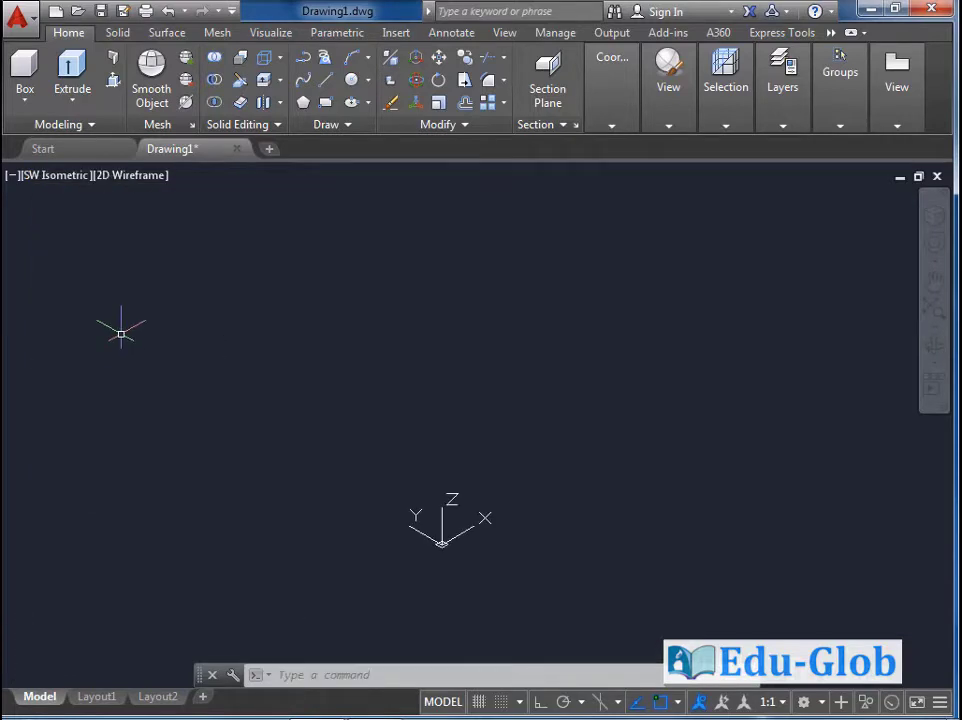
click(132, 176)
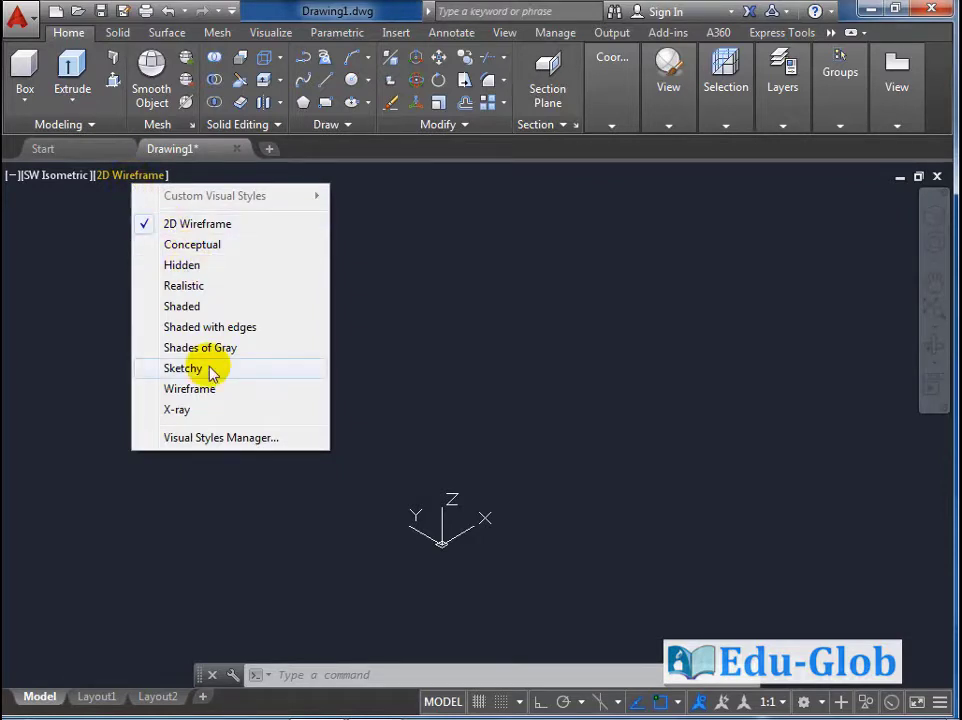
click(221, 246)
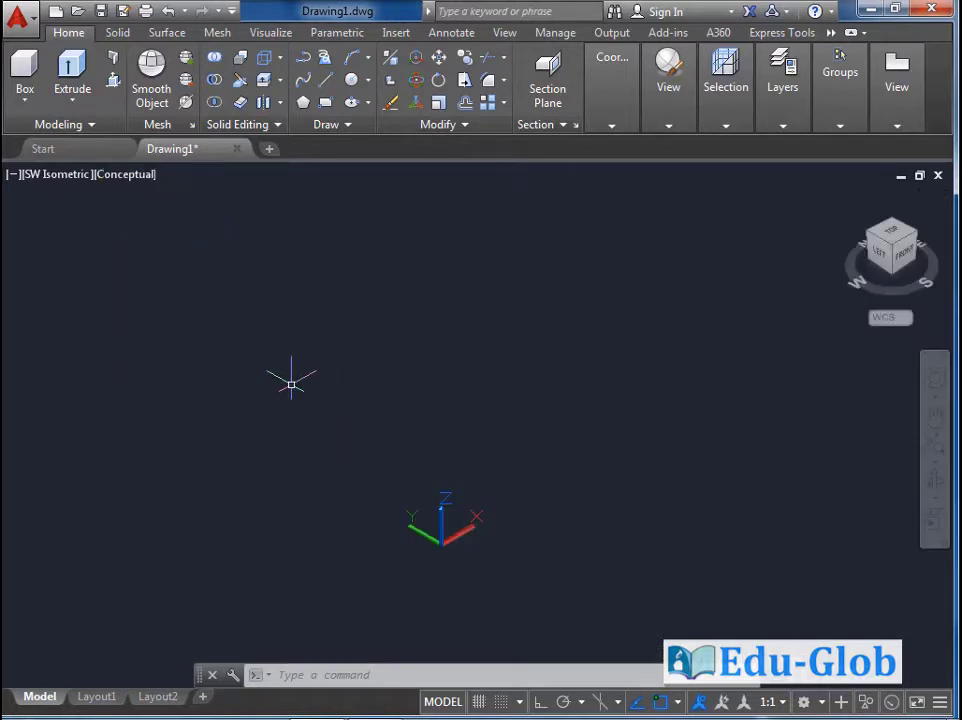
- Create Layer1 in Layer Properties and assign it DIC 3 from the DIC Color Guide
click(778, 122)
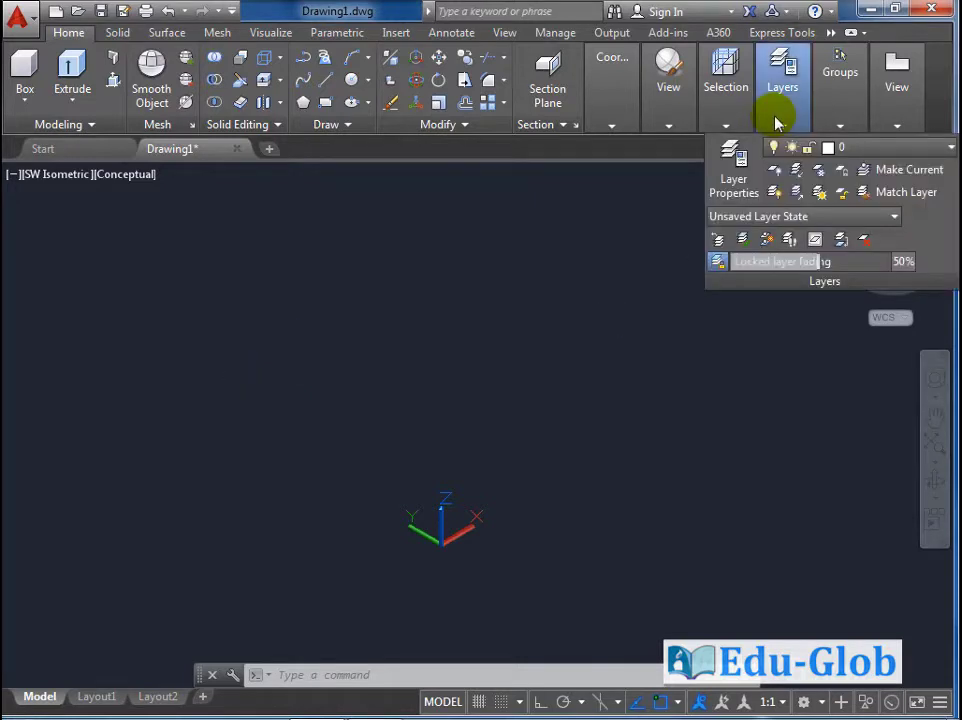
click(733, 162)
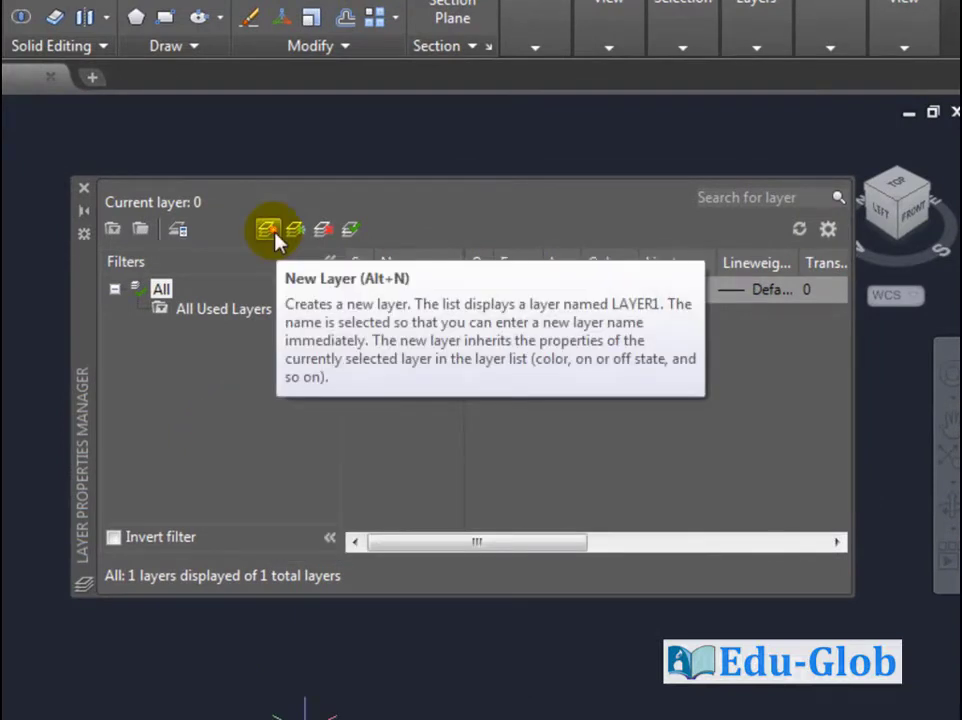
click(277, 239)
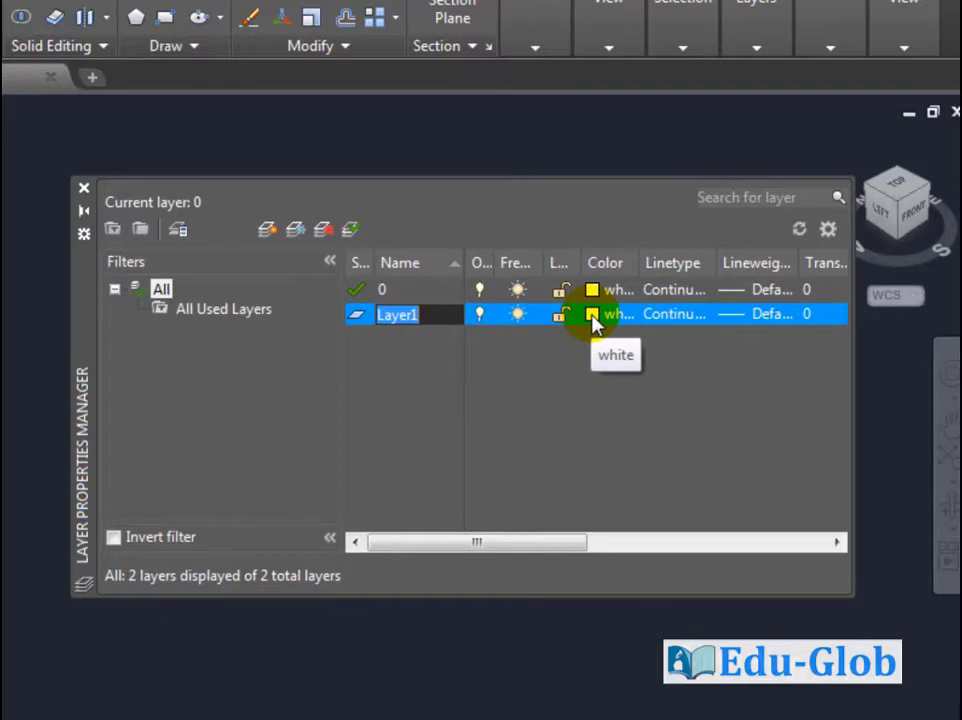
click(593, 316)
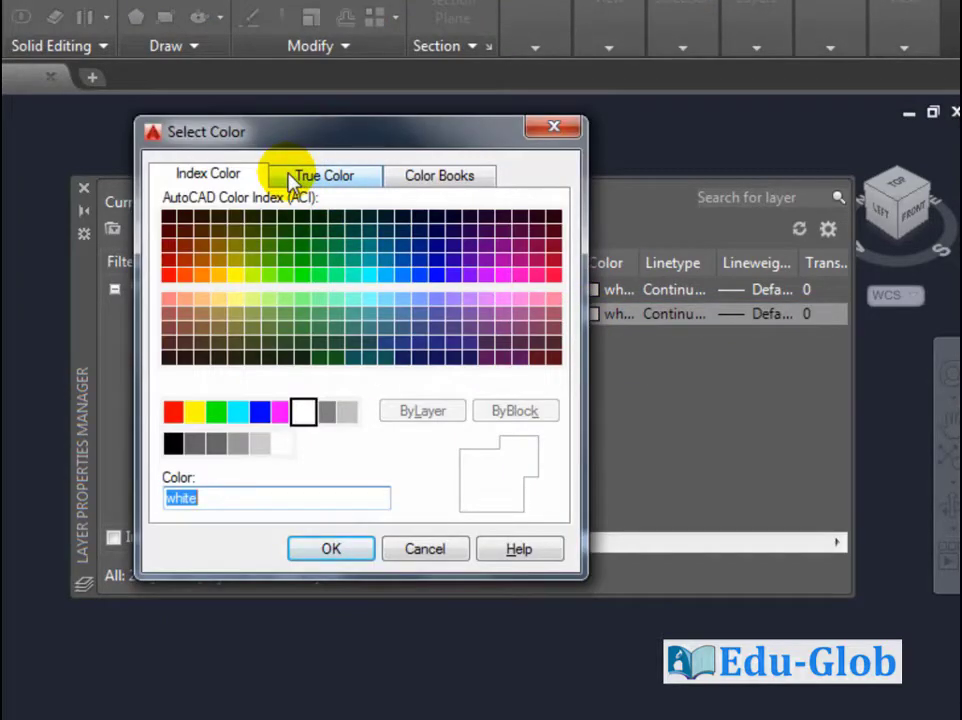
click(339, 178)
click(418, 178)
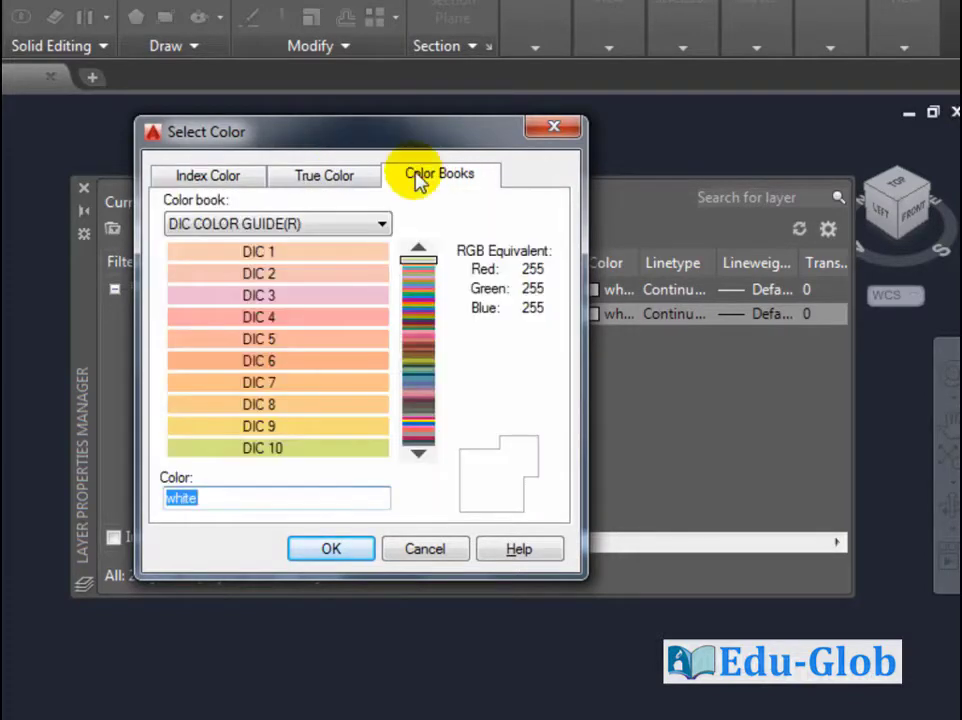
click(343, 296)
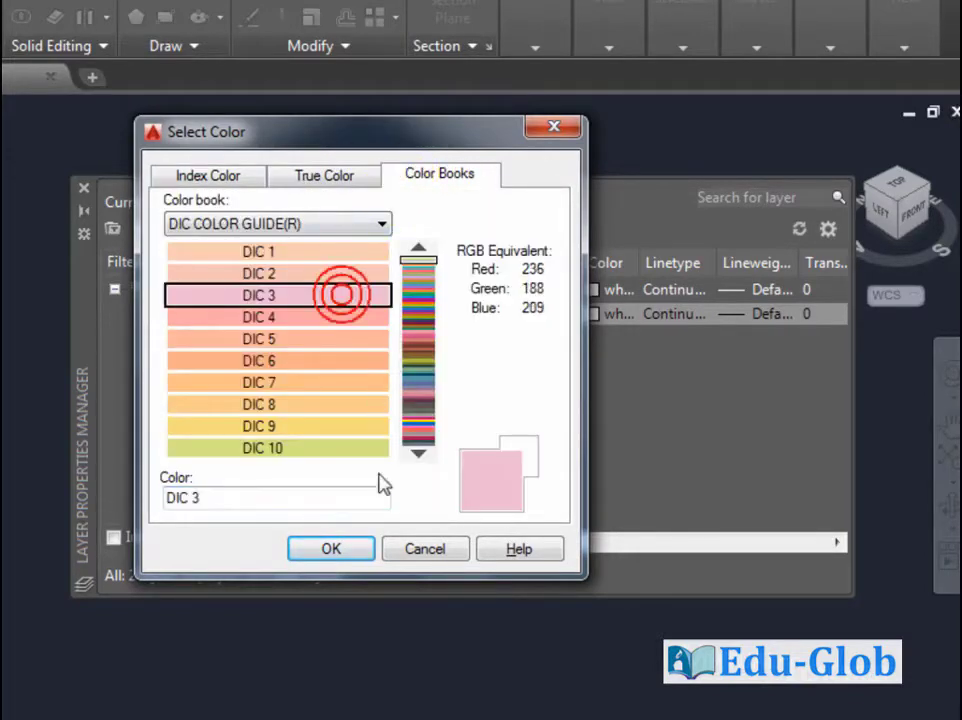
click(334, 550)
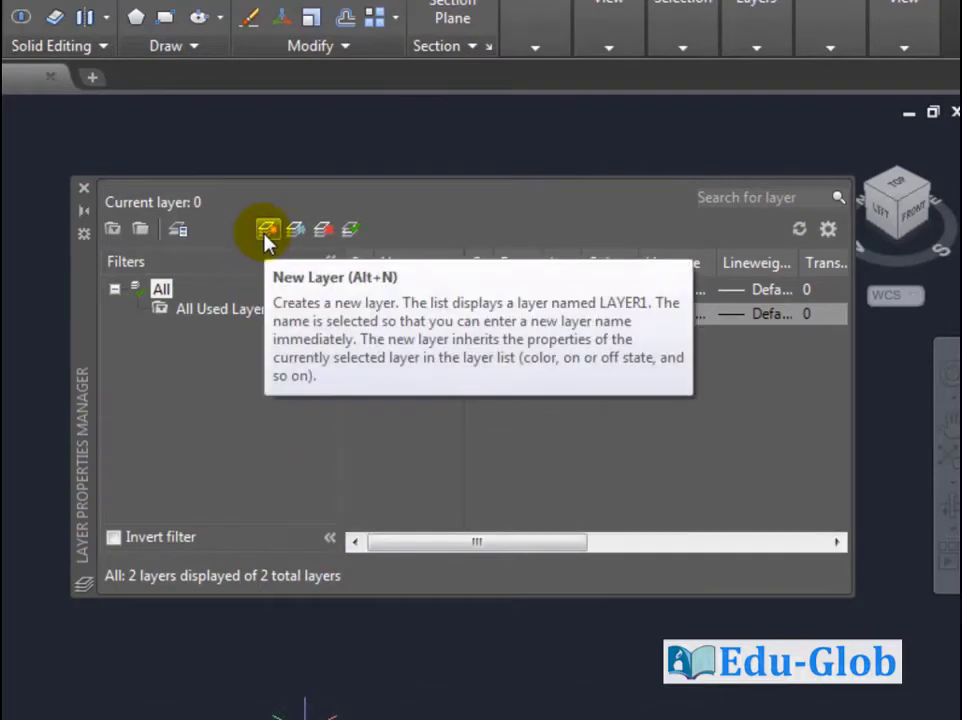
- Create Layer2 and set its colour to index colour 212
click(266, 232)
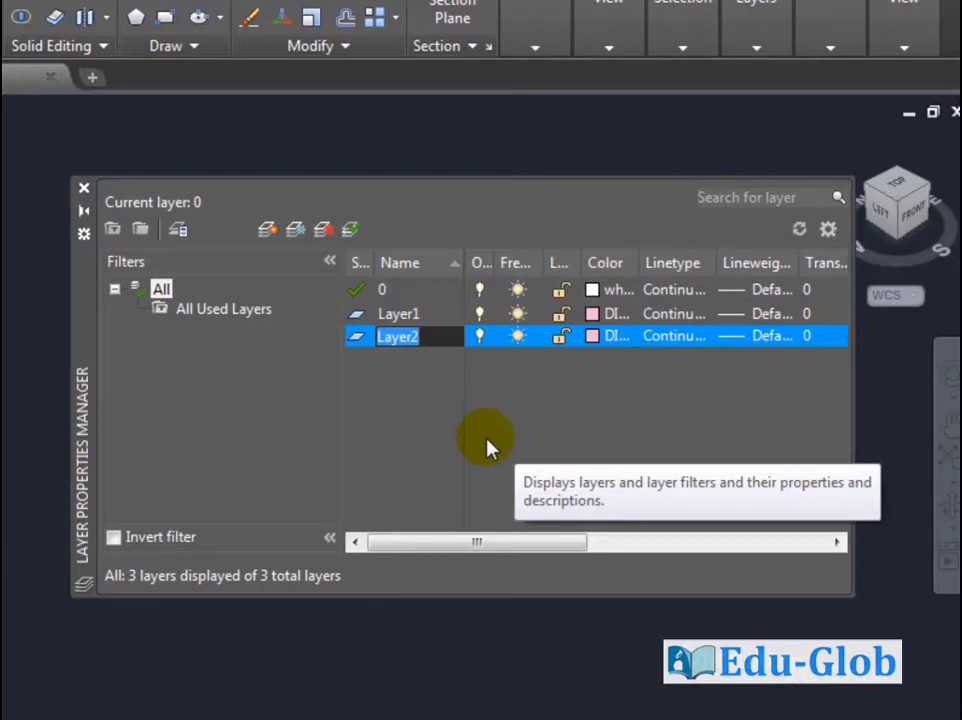
click(593, 336)
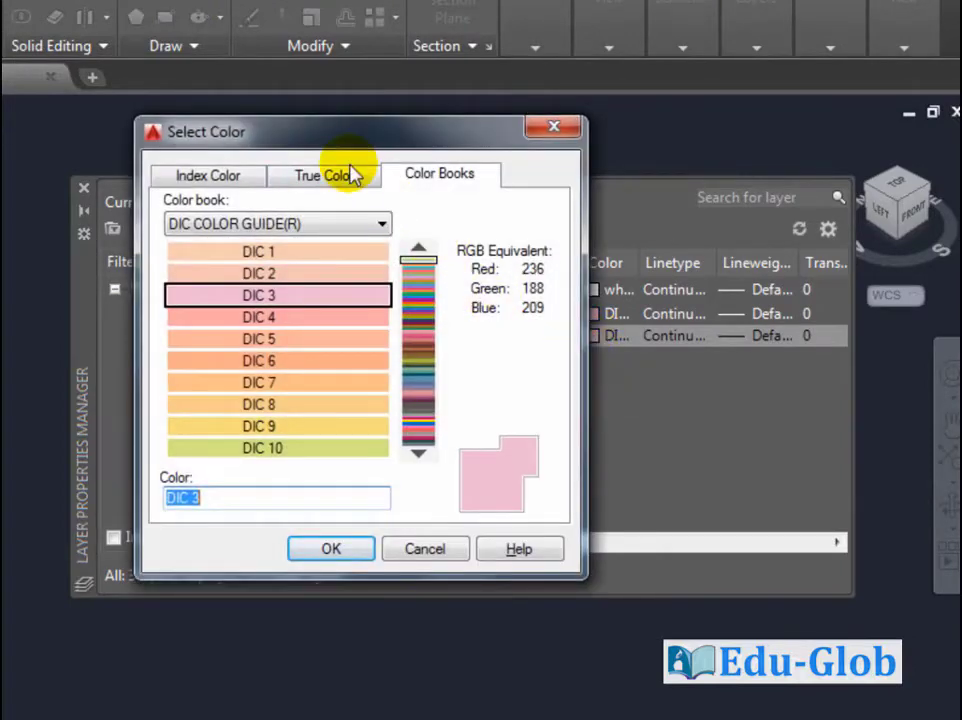
click(353, 175)
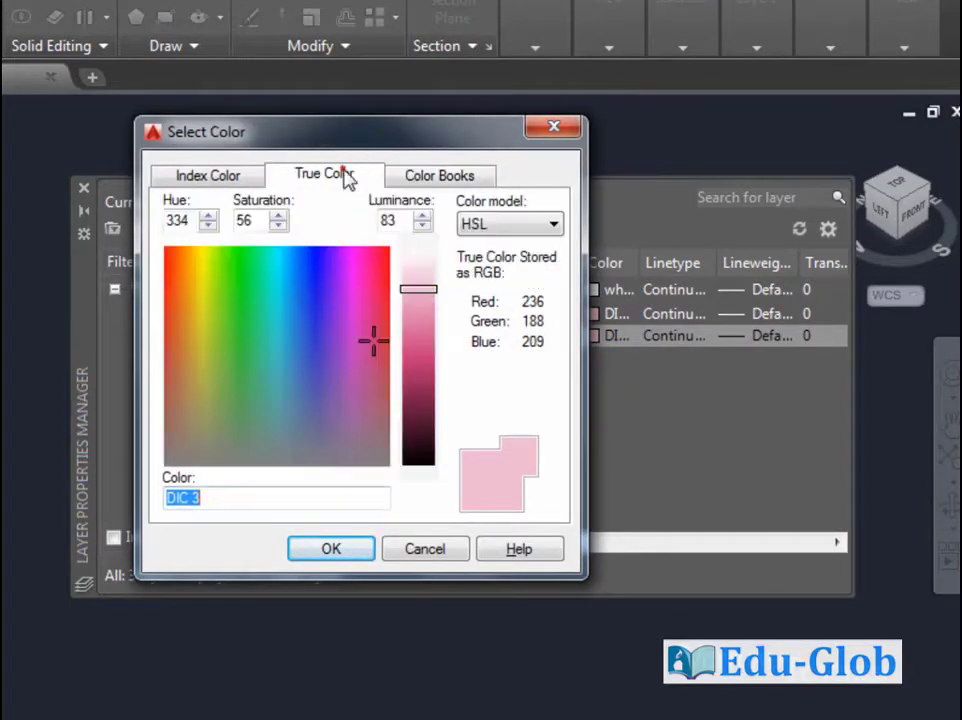
click(205, 172)
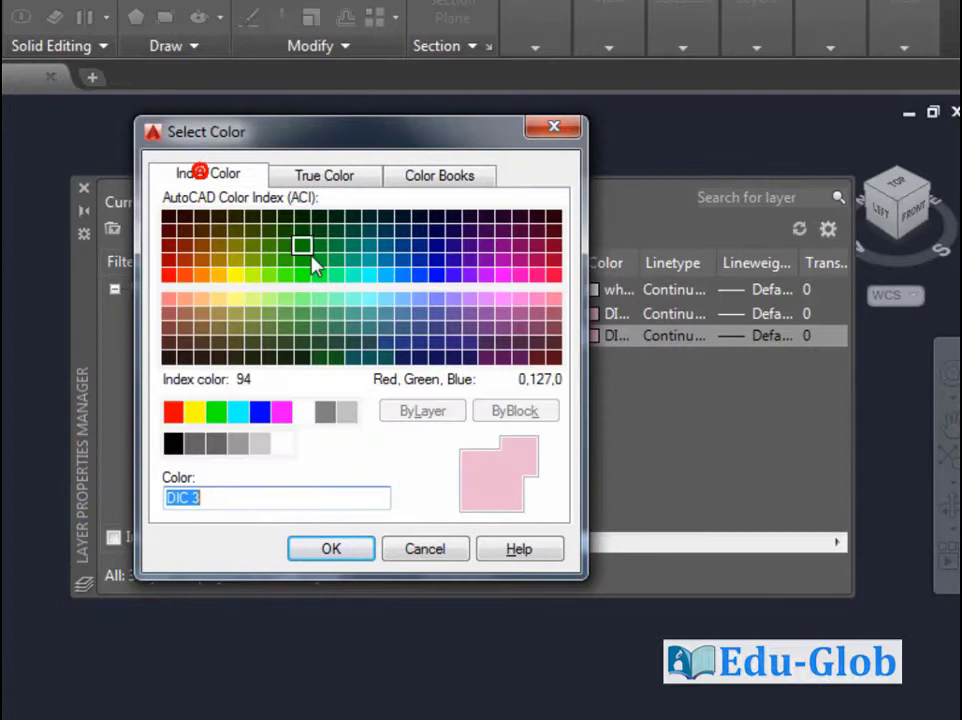
click(502, 258)
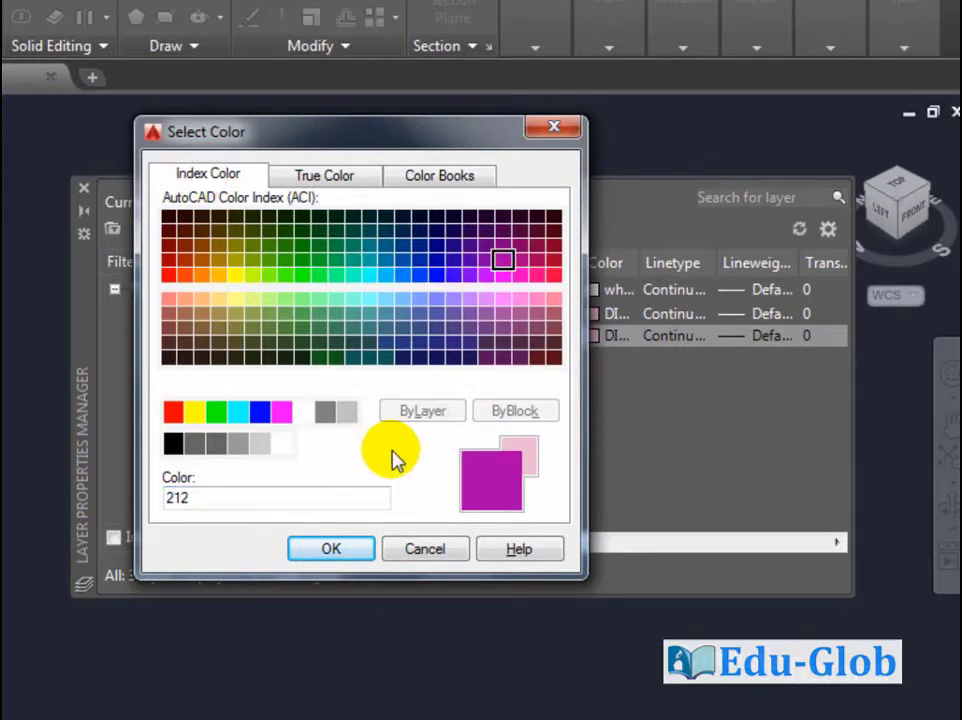
click(336, 553)
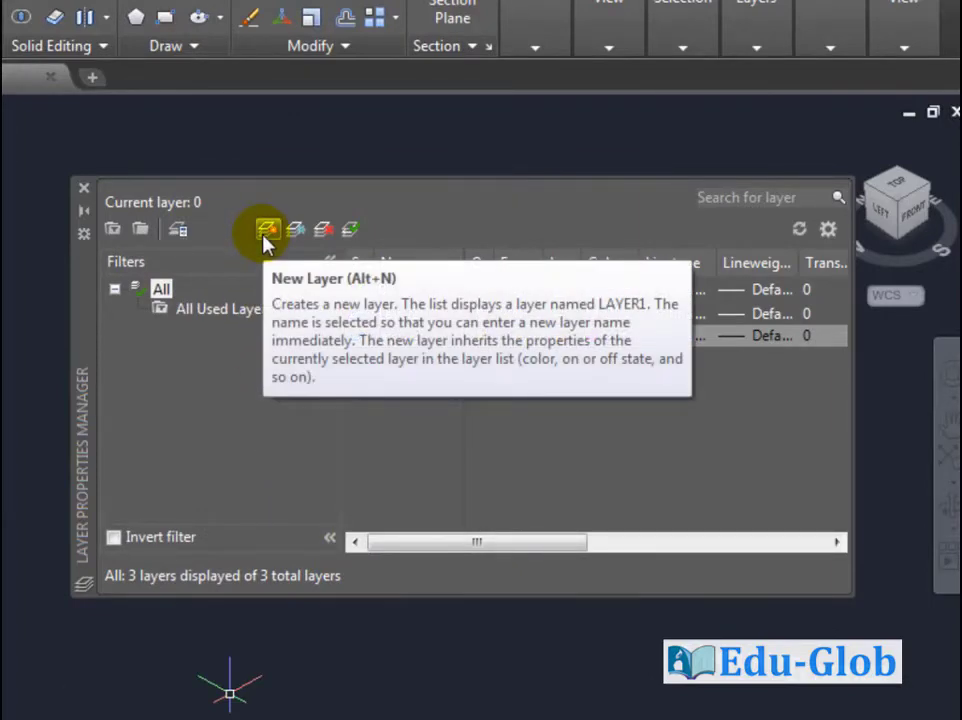
- Create Layer3 and set its colour to index colour 173
click(265, 233)
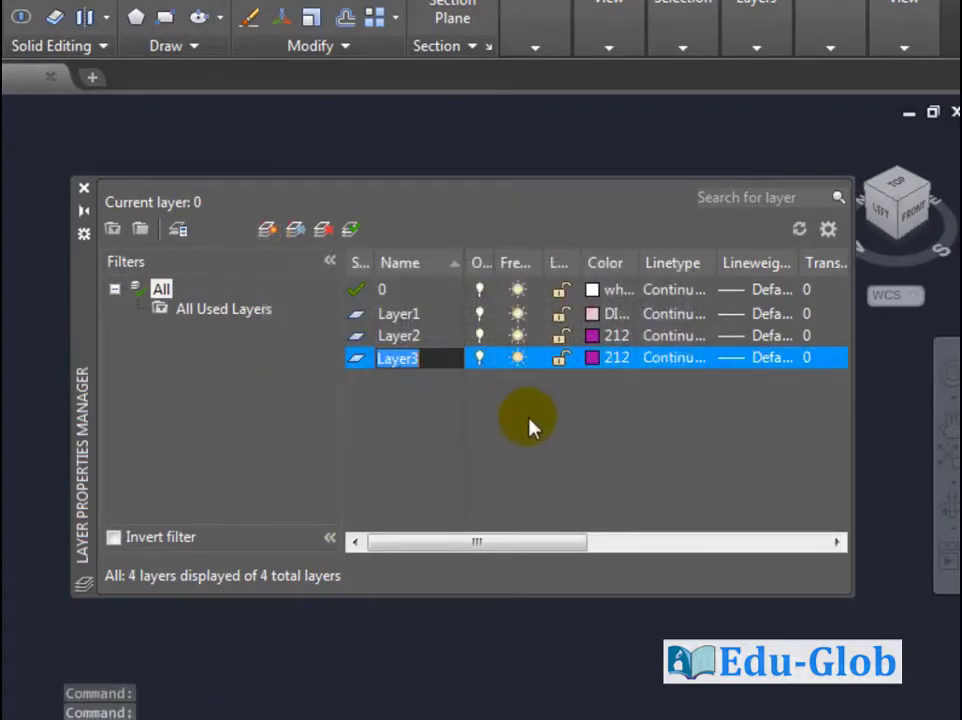
click(593, 360)
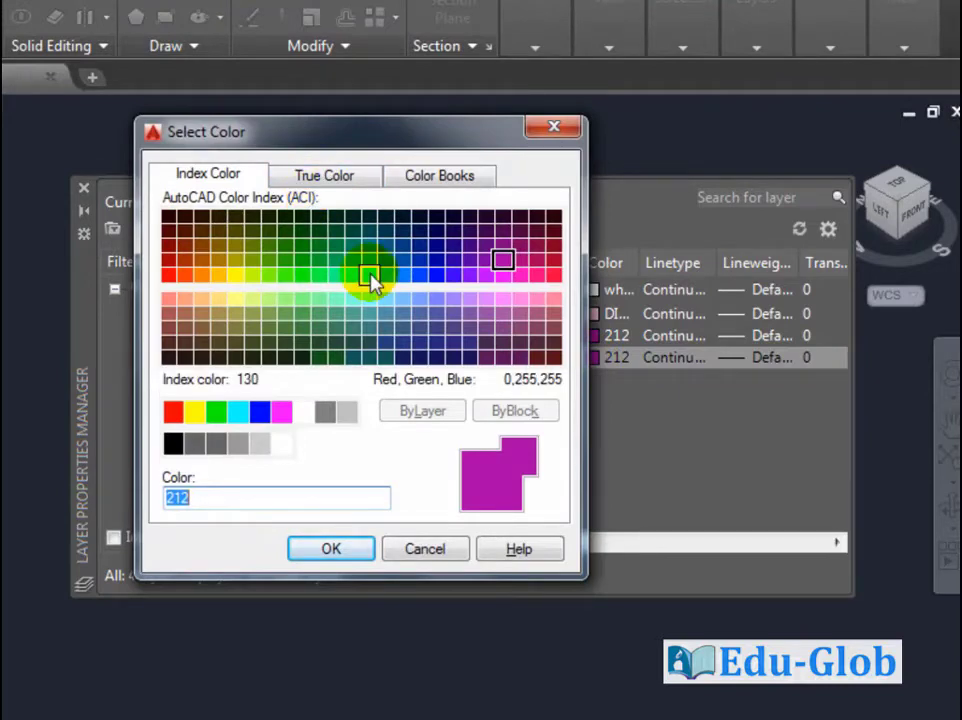
click(436, 315)
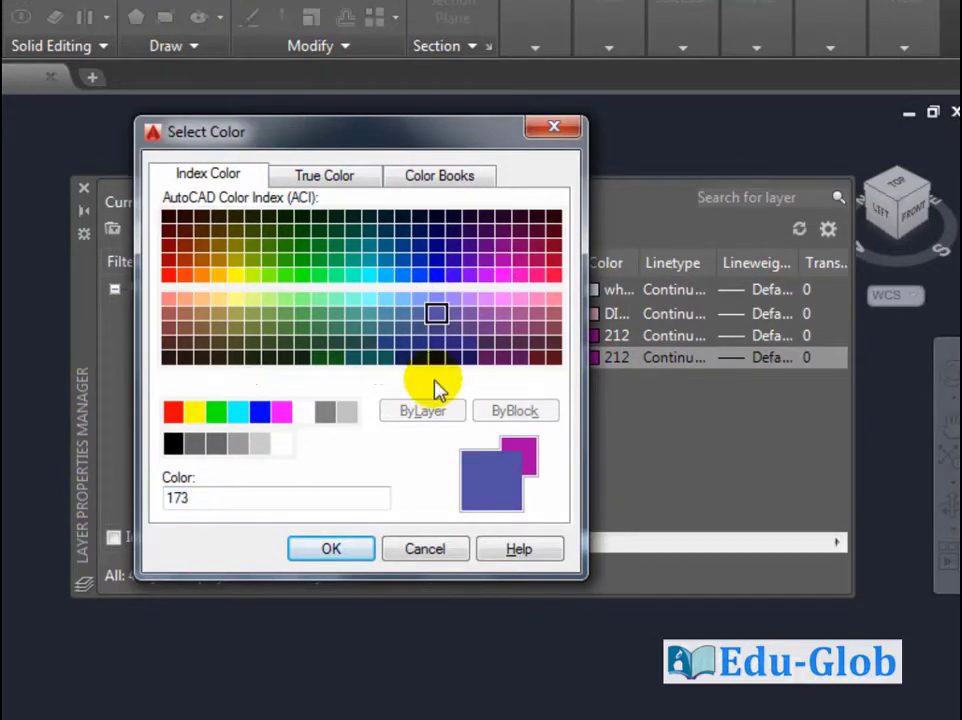
click(332, 550)
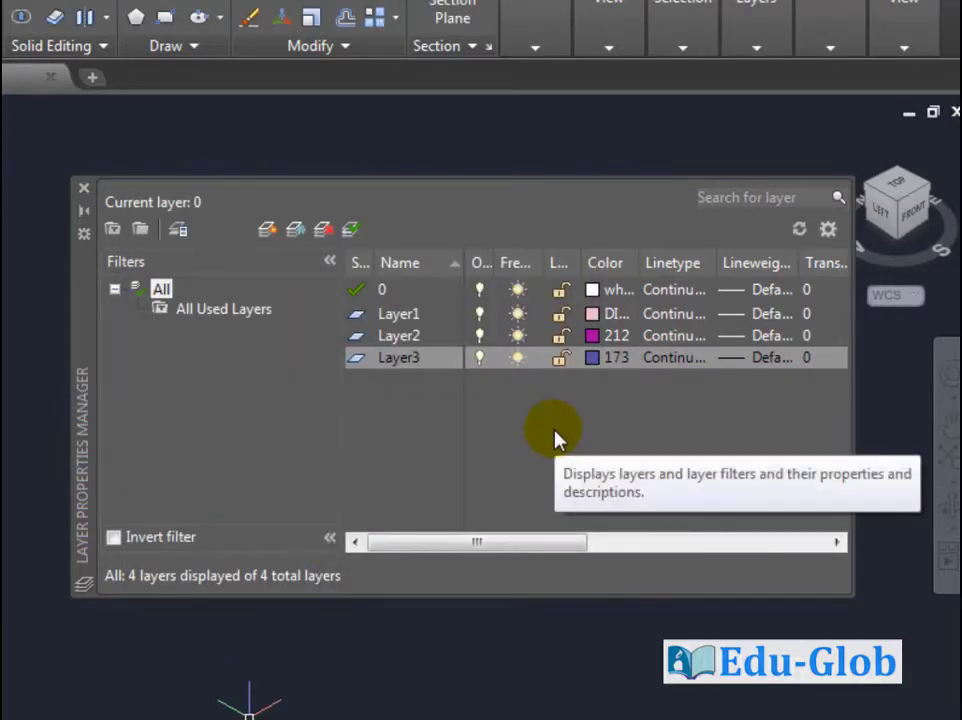
- Close Layer Properties, set Layer1 as the current layer, and turn Ortho on with F8
click(84, 192)
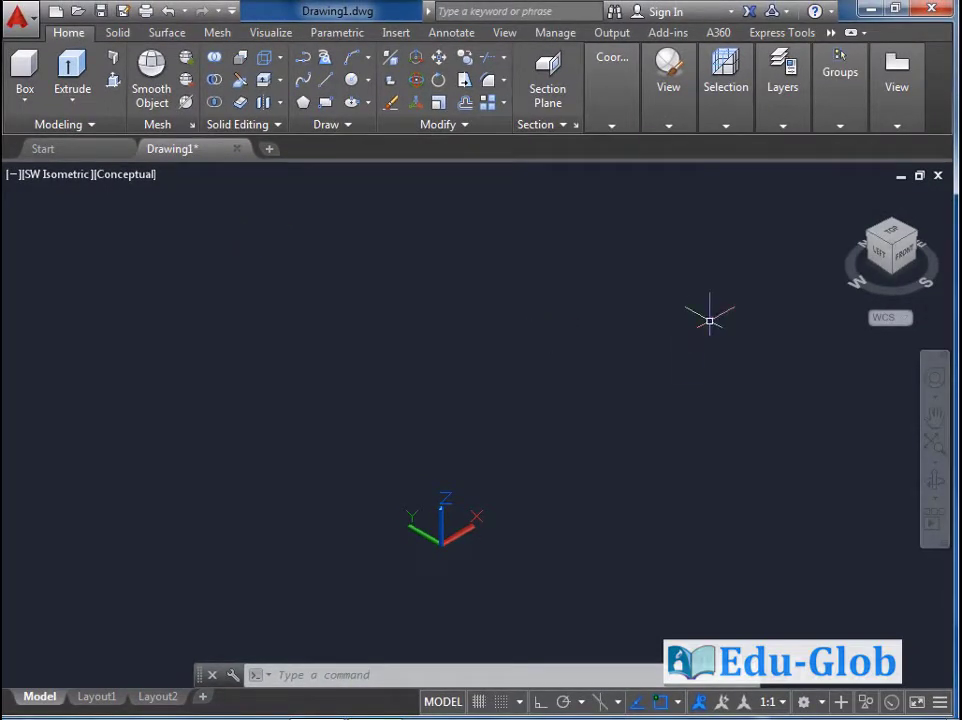
click(788, 118)
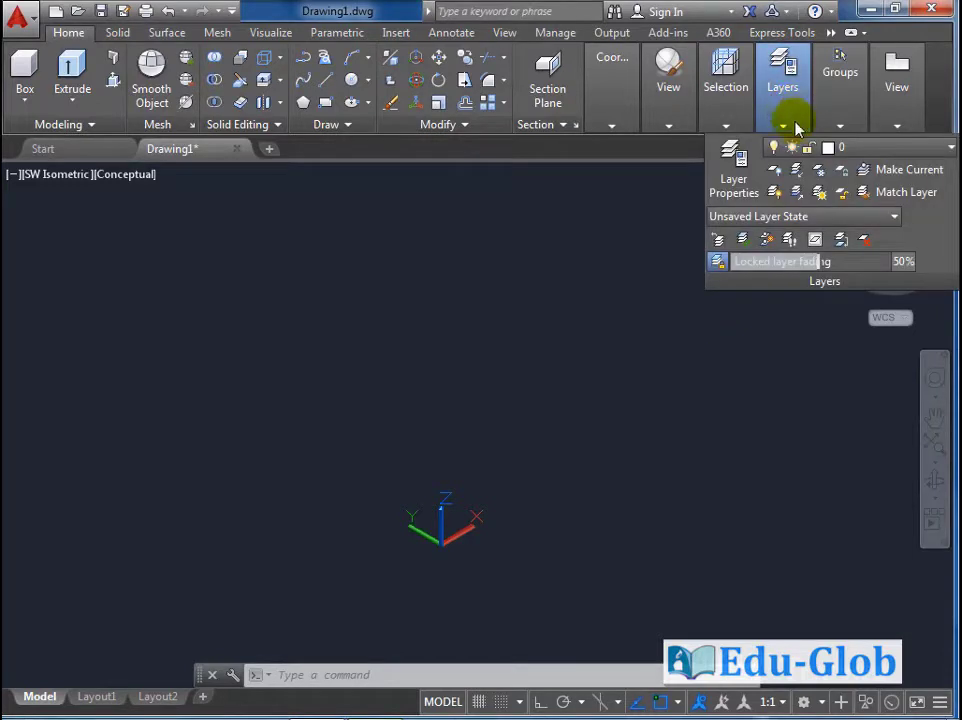
click(850, 148)
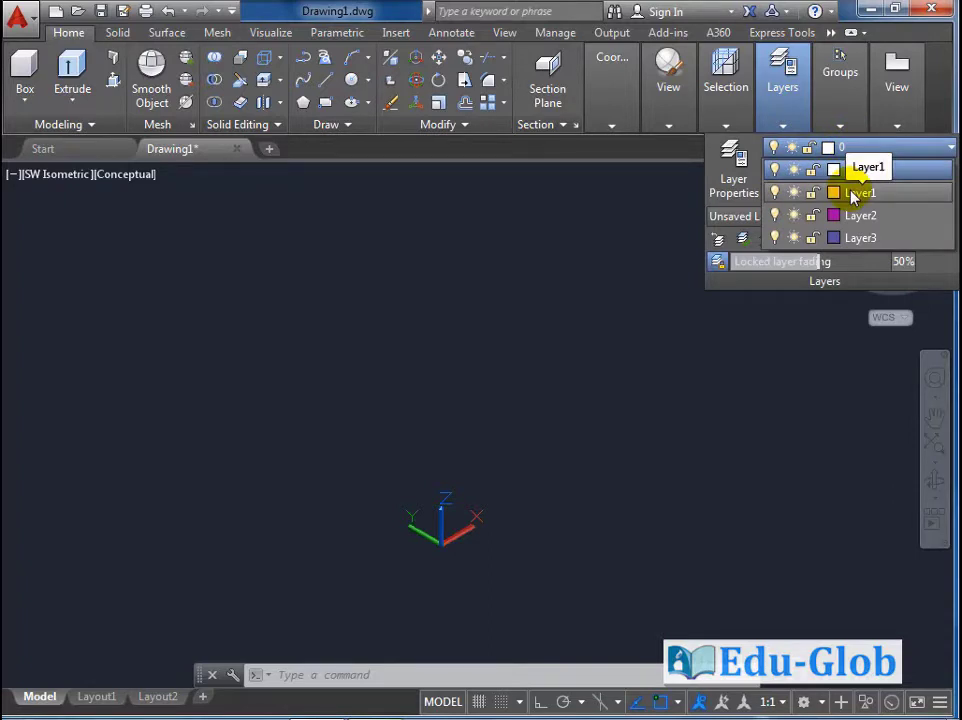
click(852, 193)
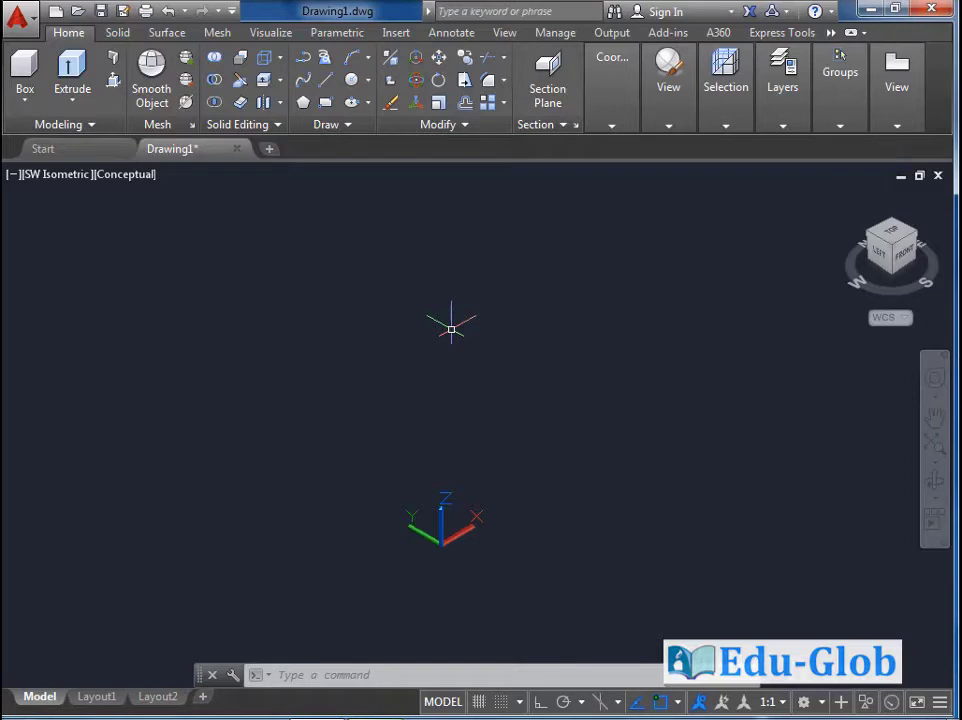
key(F8)
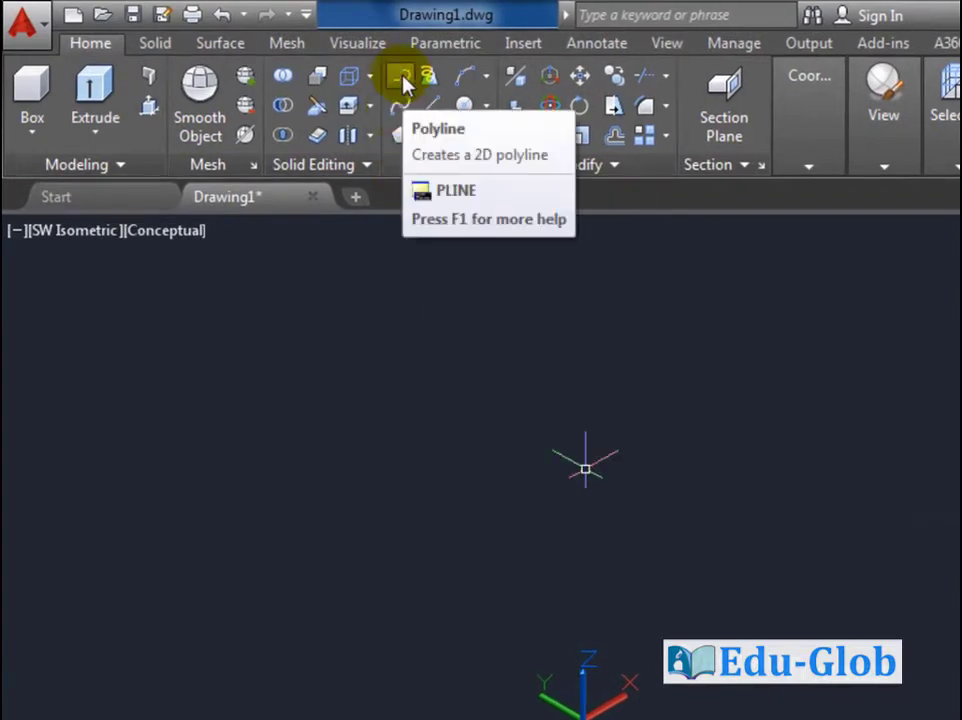
- Start the polyline with a 140 side, then segments 15, 30, 20, 30, 15 for the first notch
click(400, 110)
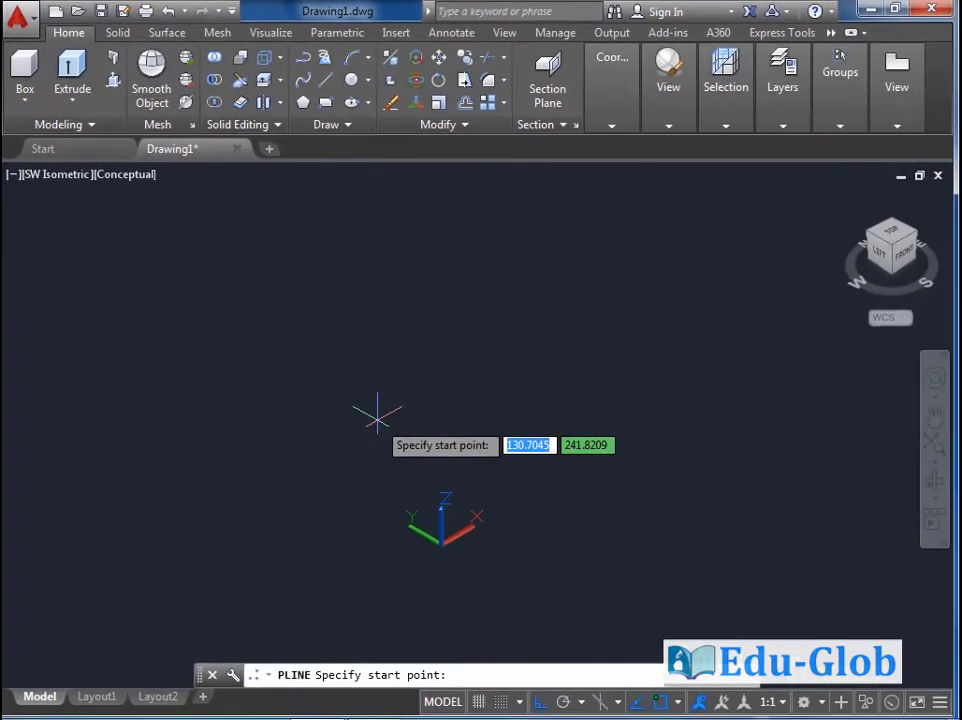
click(334, 476)
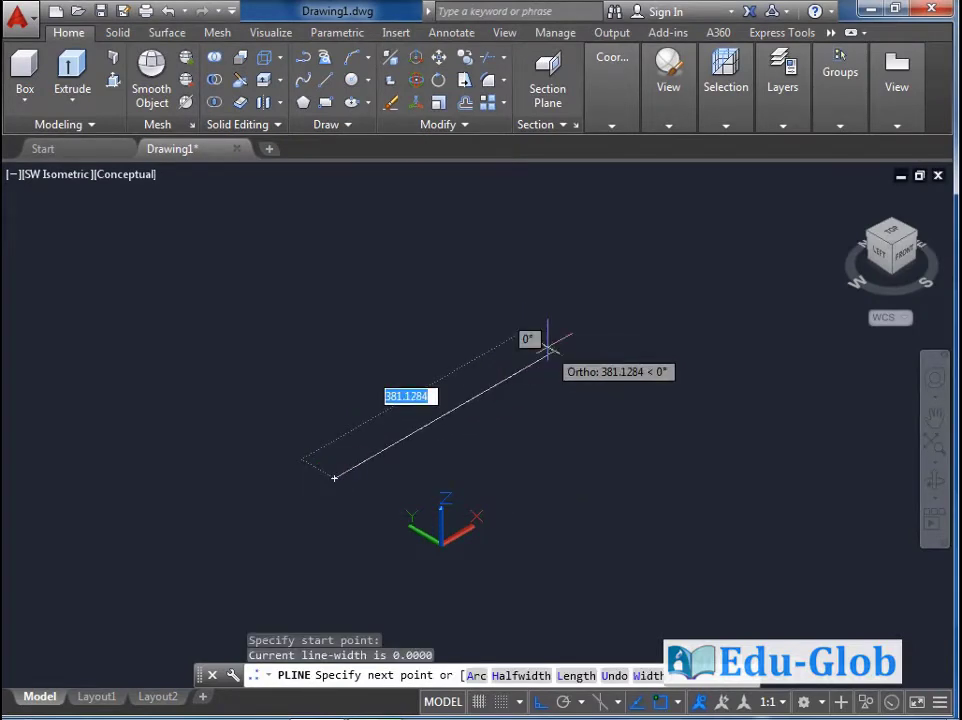
text(140)
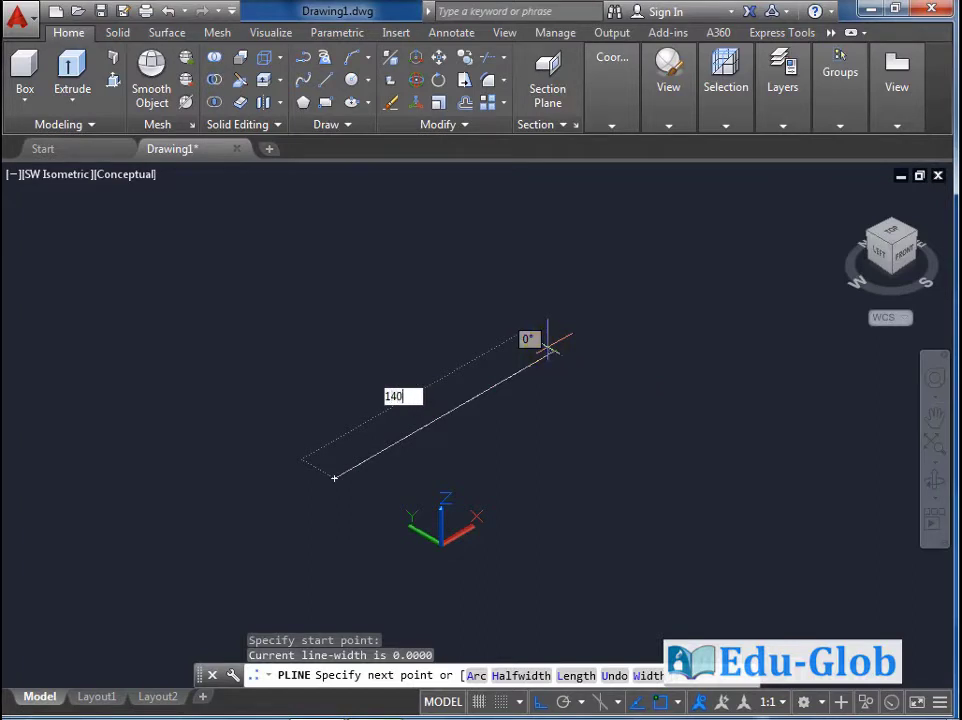
key(Return)
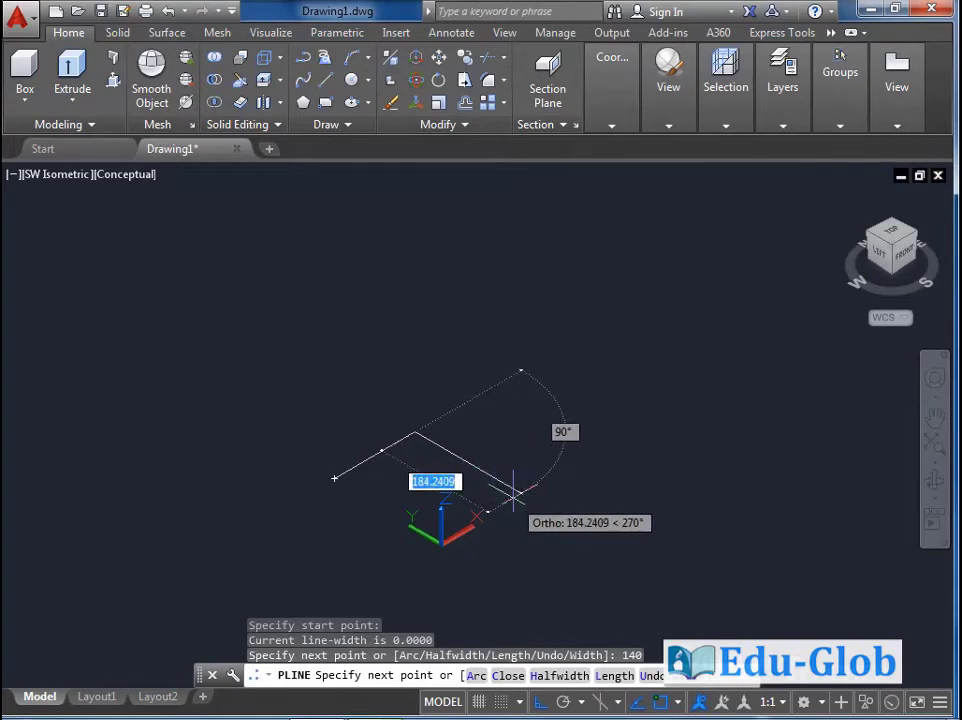
text(15)
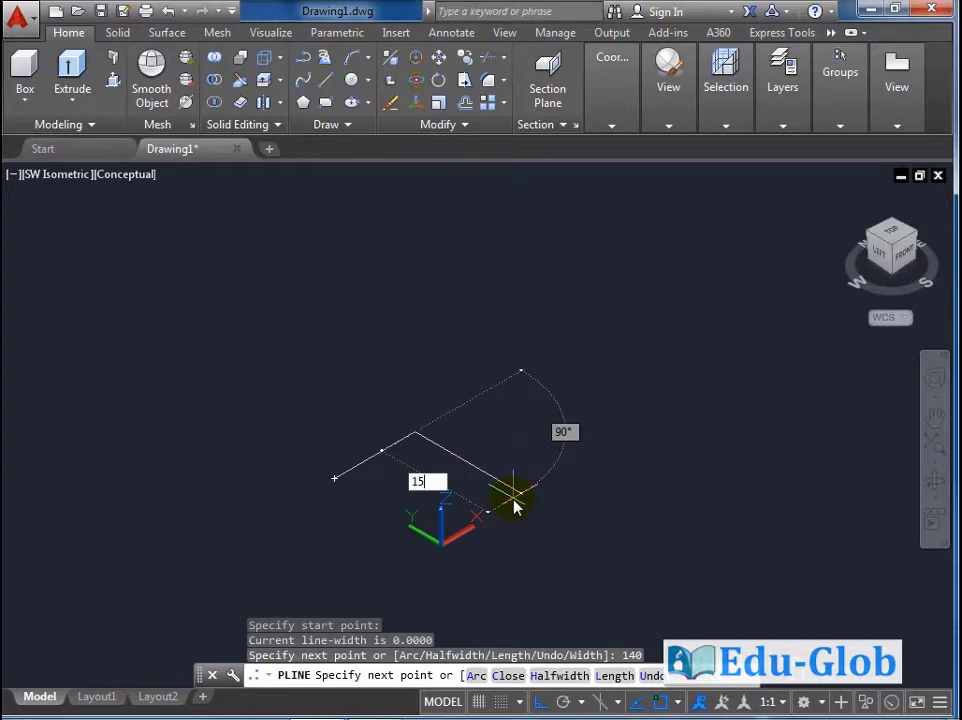
key(Return)
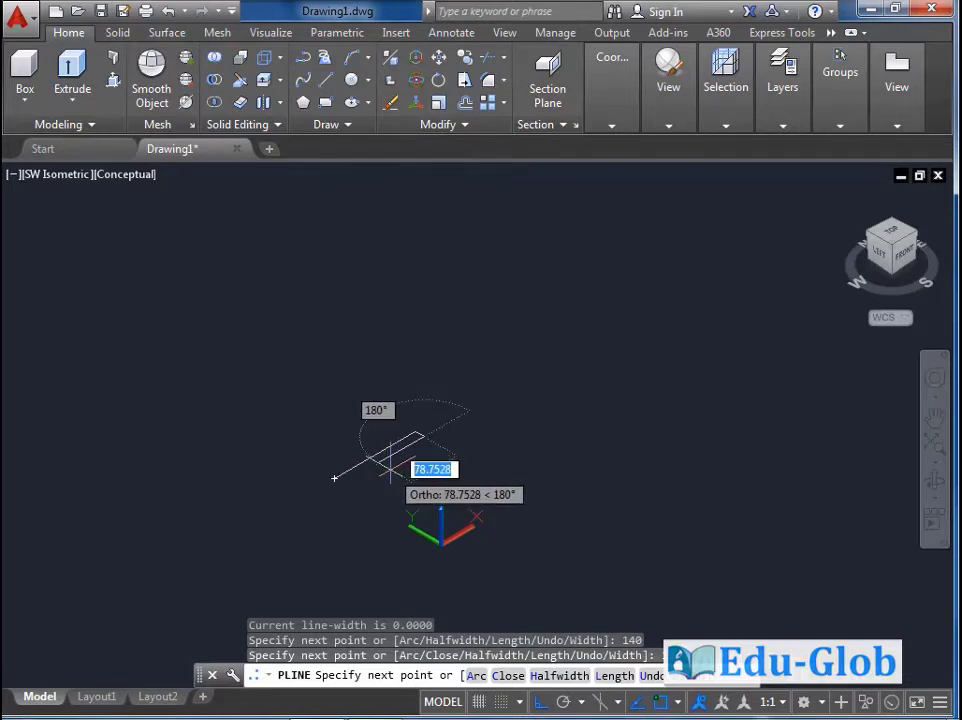
text(30)
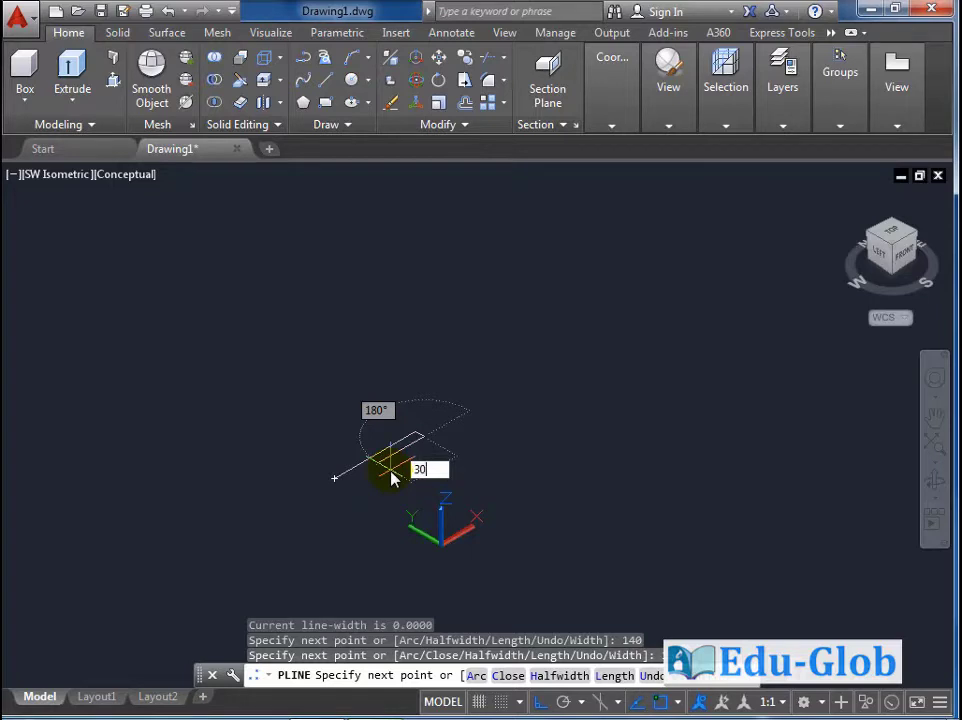
key(Return)
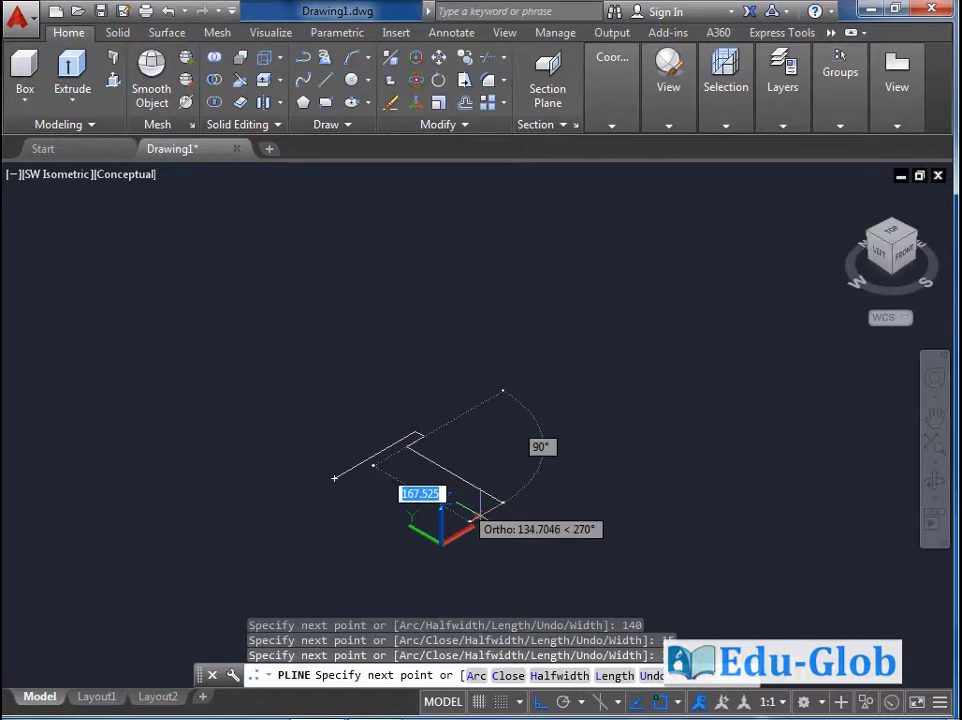
text(20)
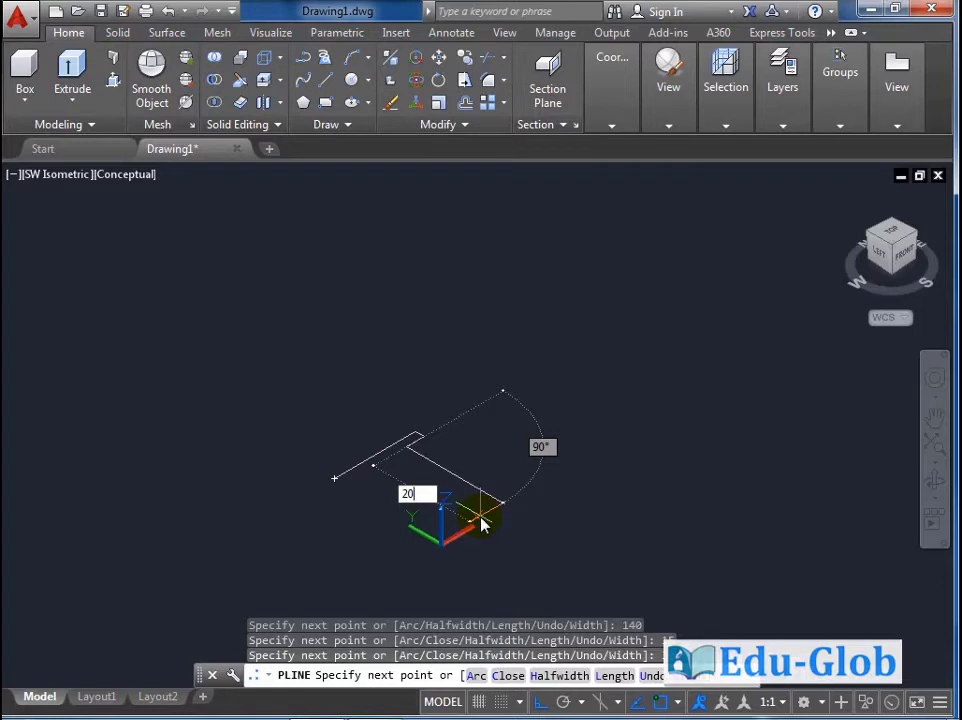
key(Return)
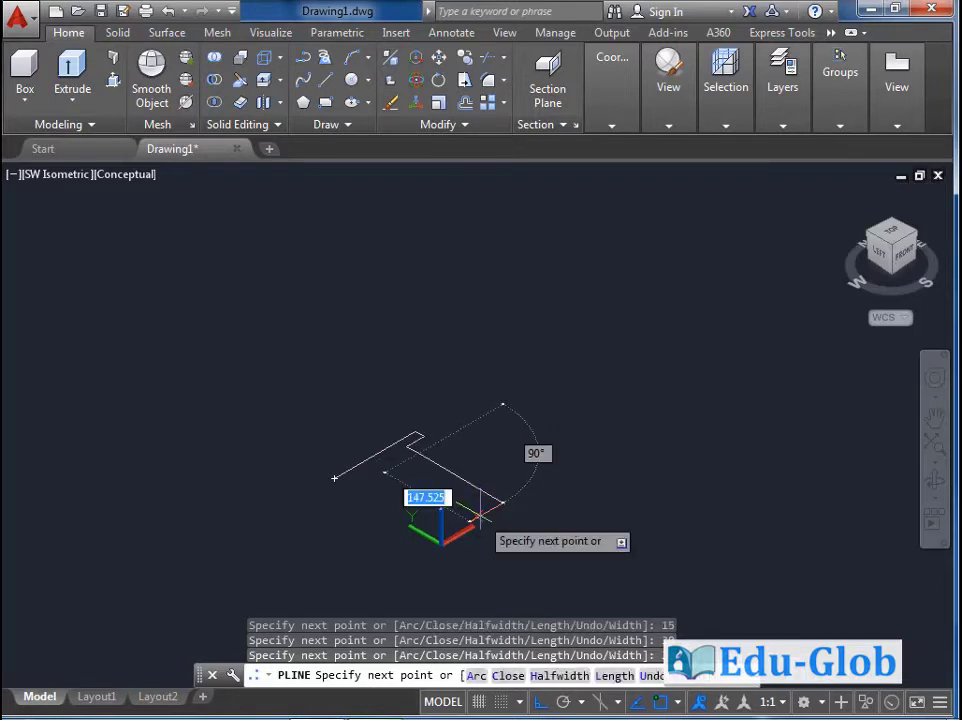
scroll(497, 397, up, 4)
text(3)
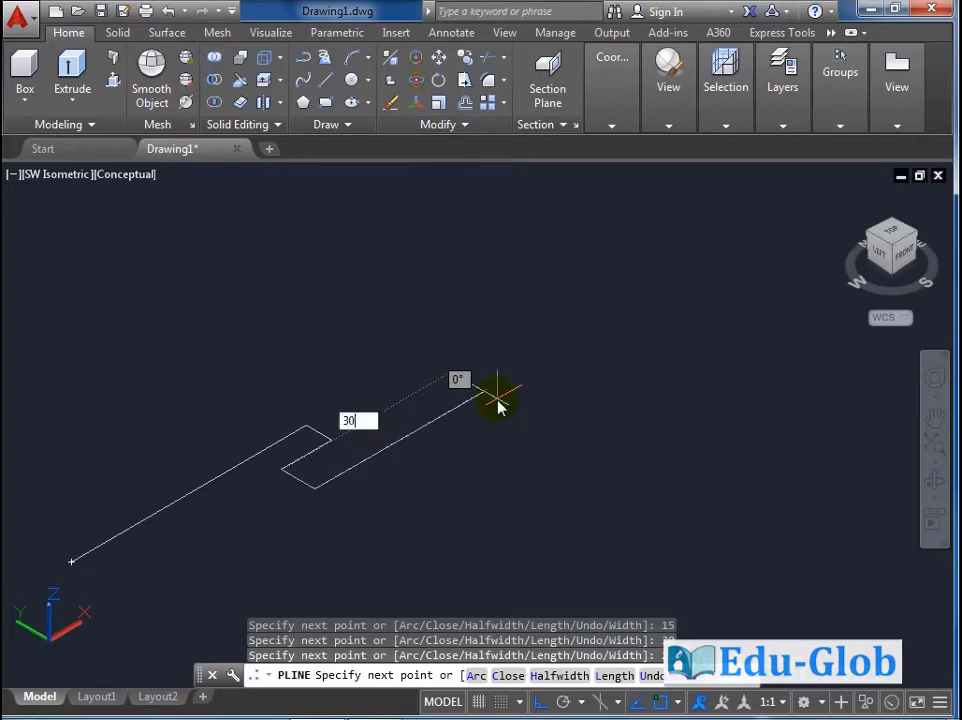
text(0)
key(Return)
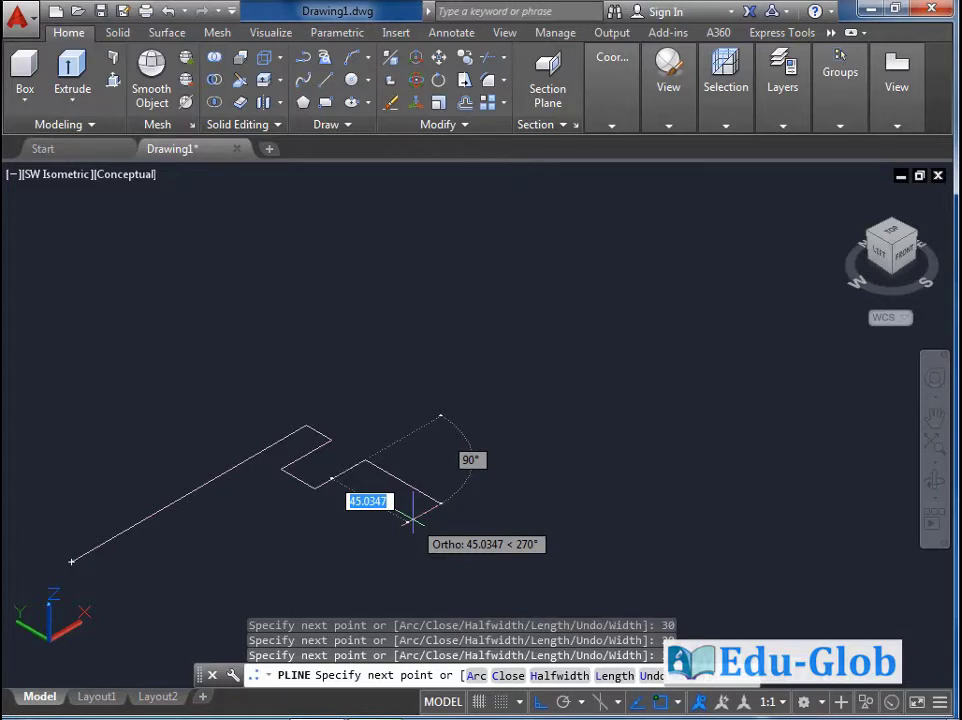
text(15)
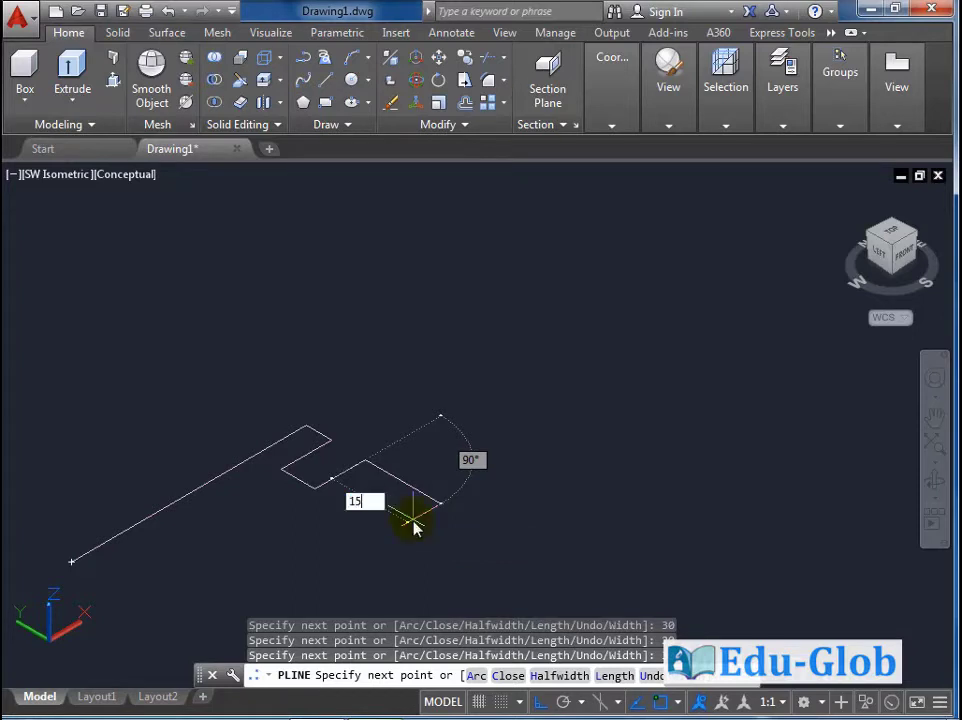
key(Return)
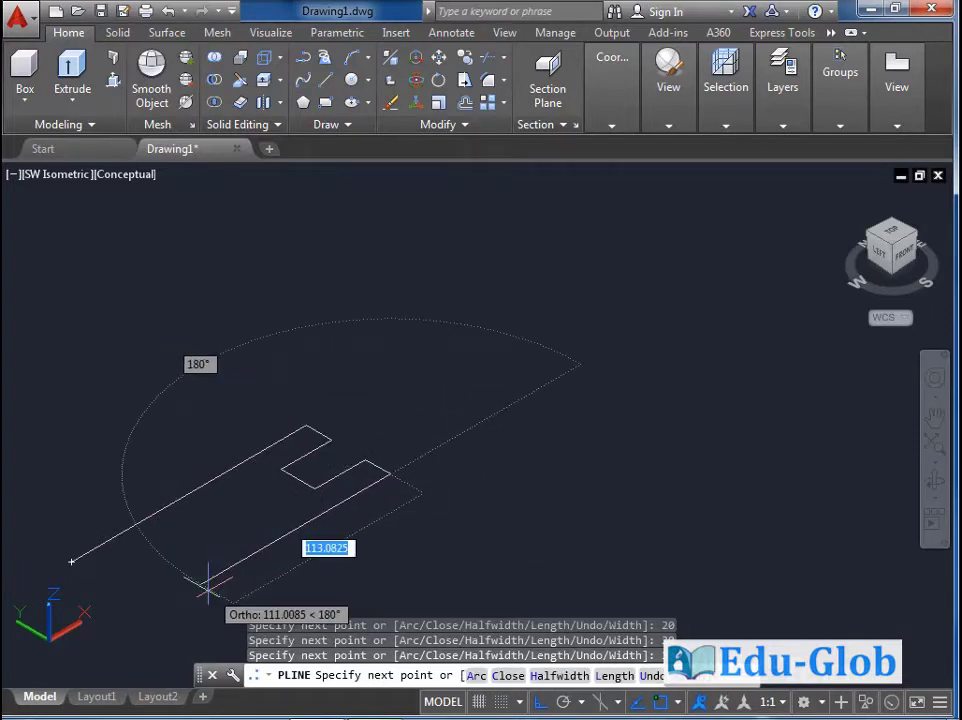
- Add the 140 opposite side and segments 15, 30, 20, 30, then close the outline
middle_drag(193, 584, 357, 503)
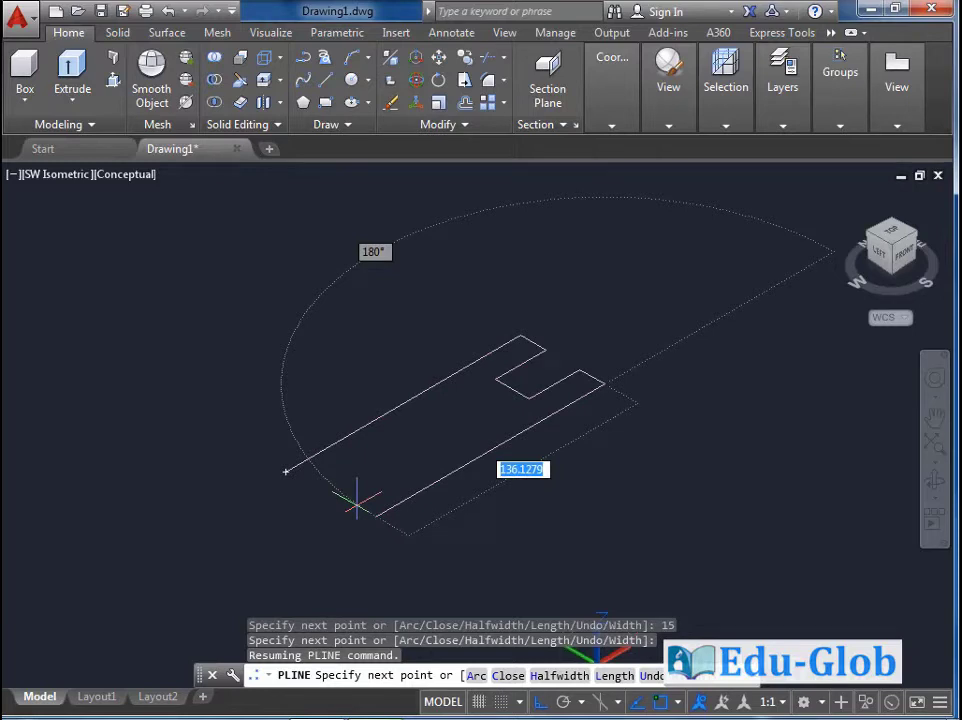
text(14)
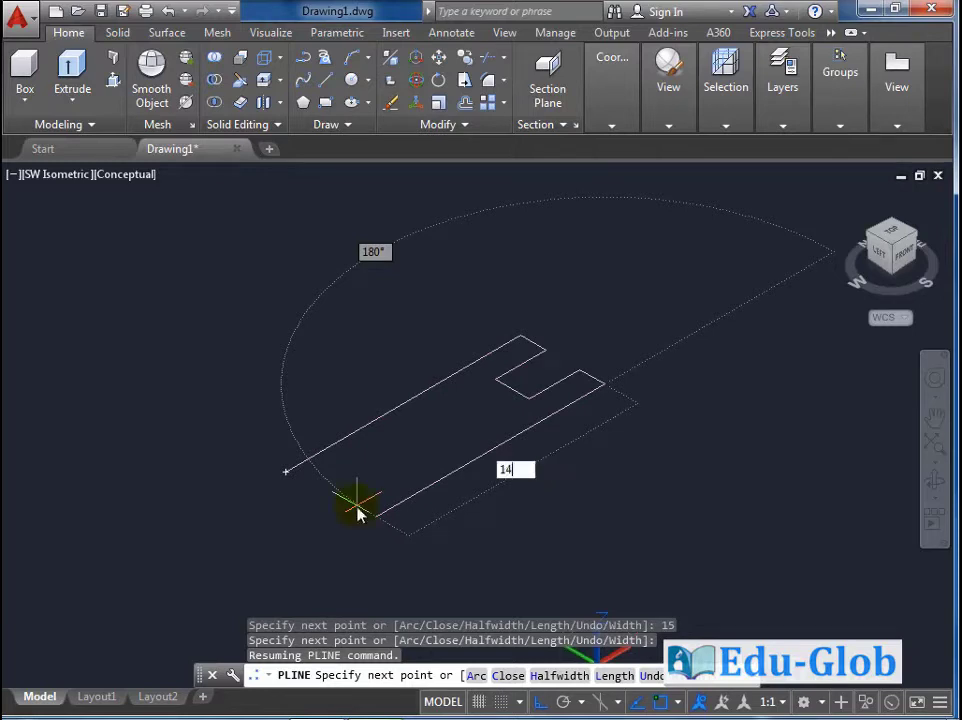
text(0)
key(Return)
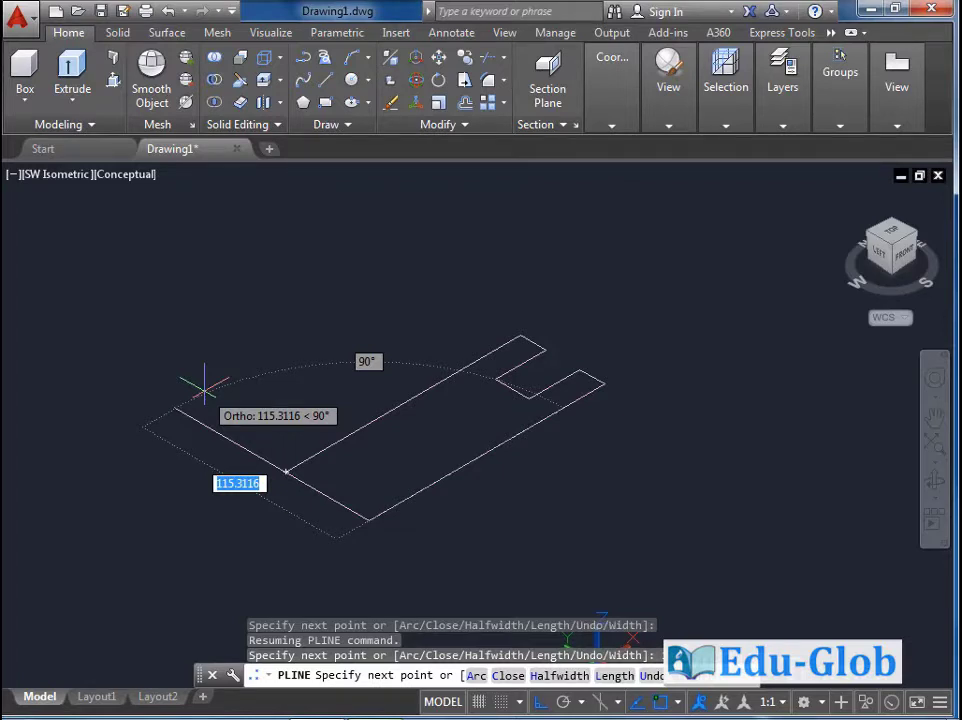
text(15)
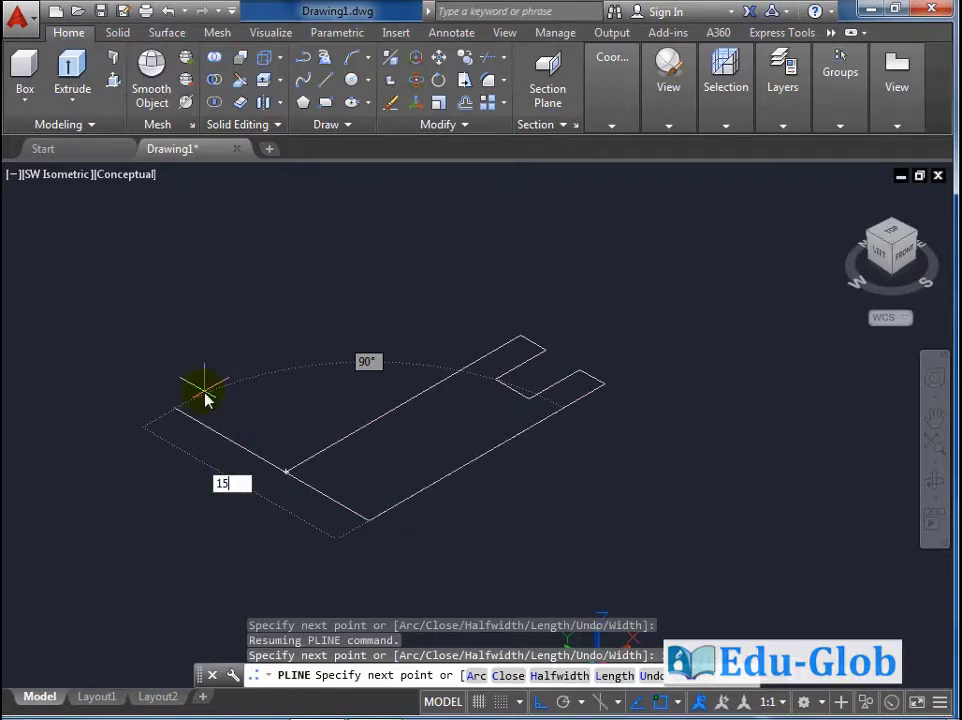
key(Return)
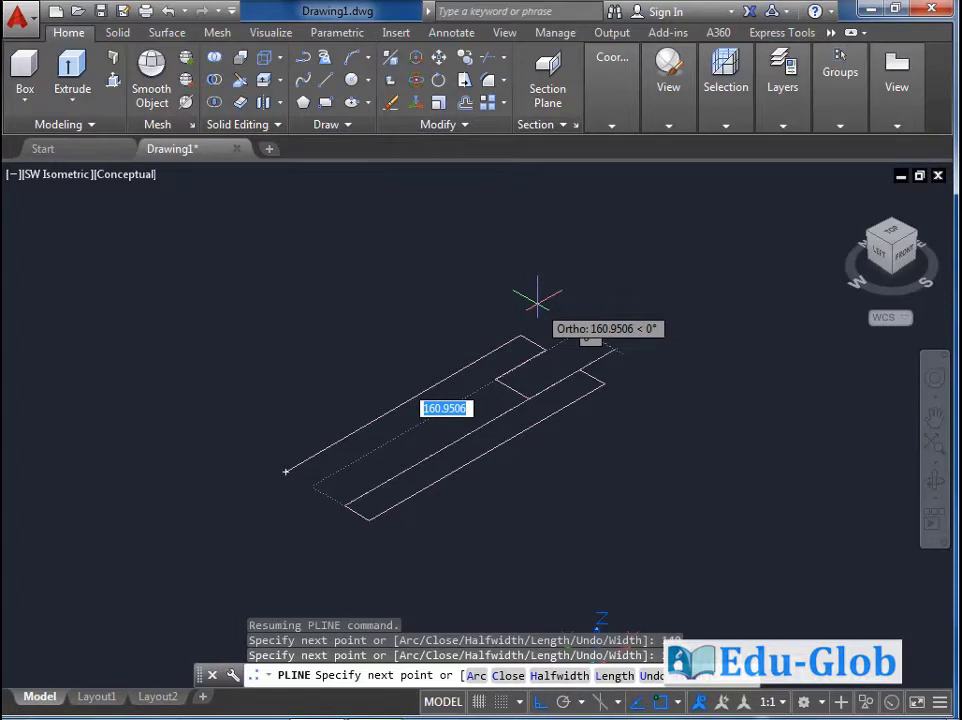
text(30)
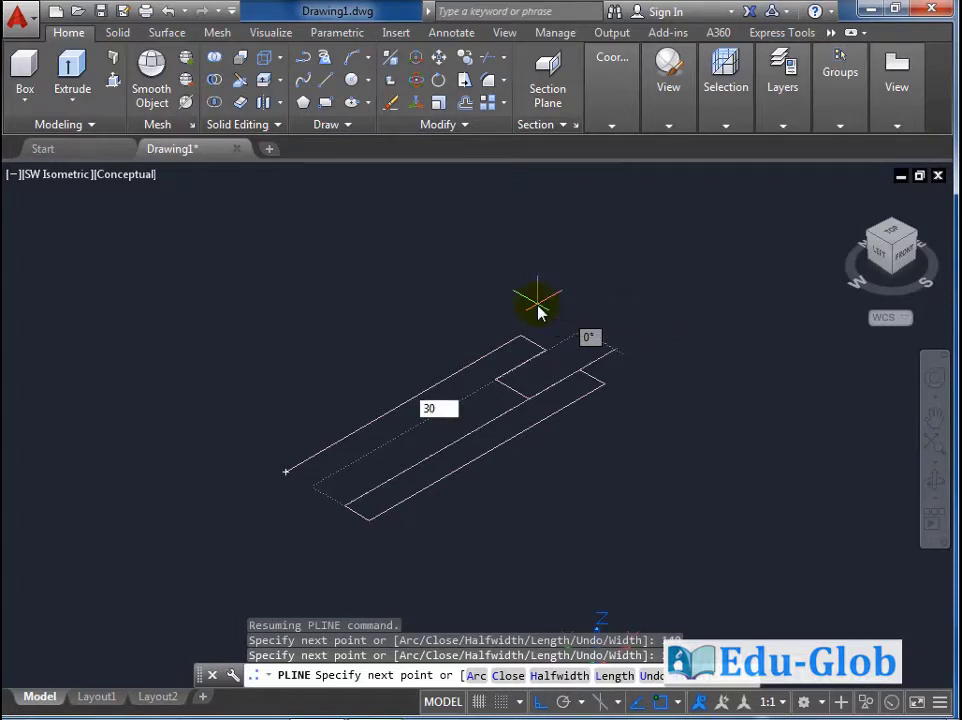
key(Return)
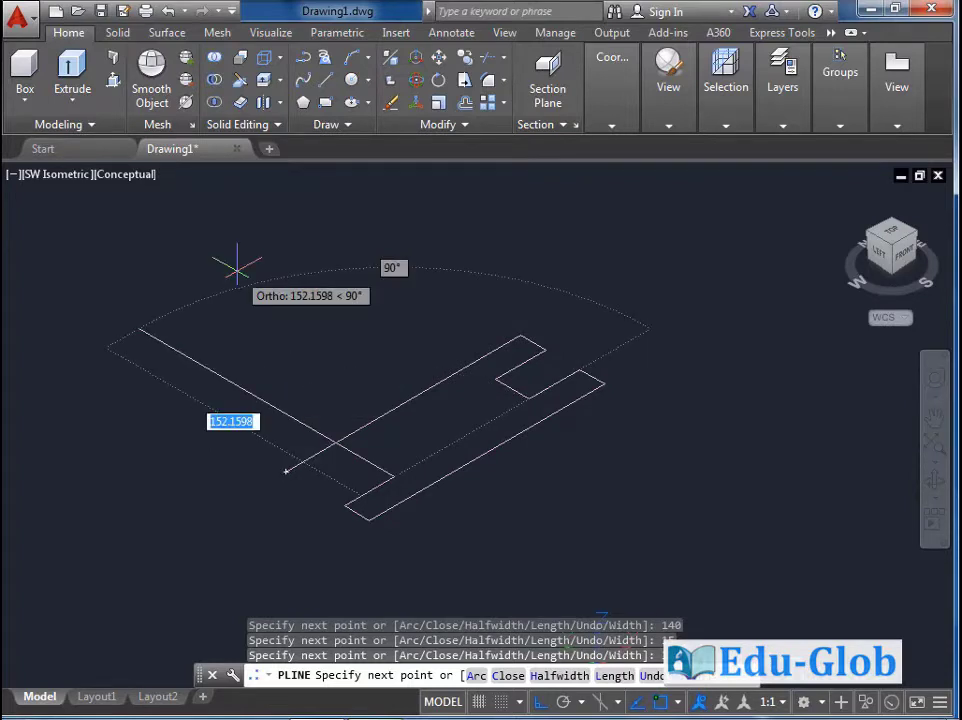
text(20)
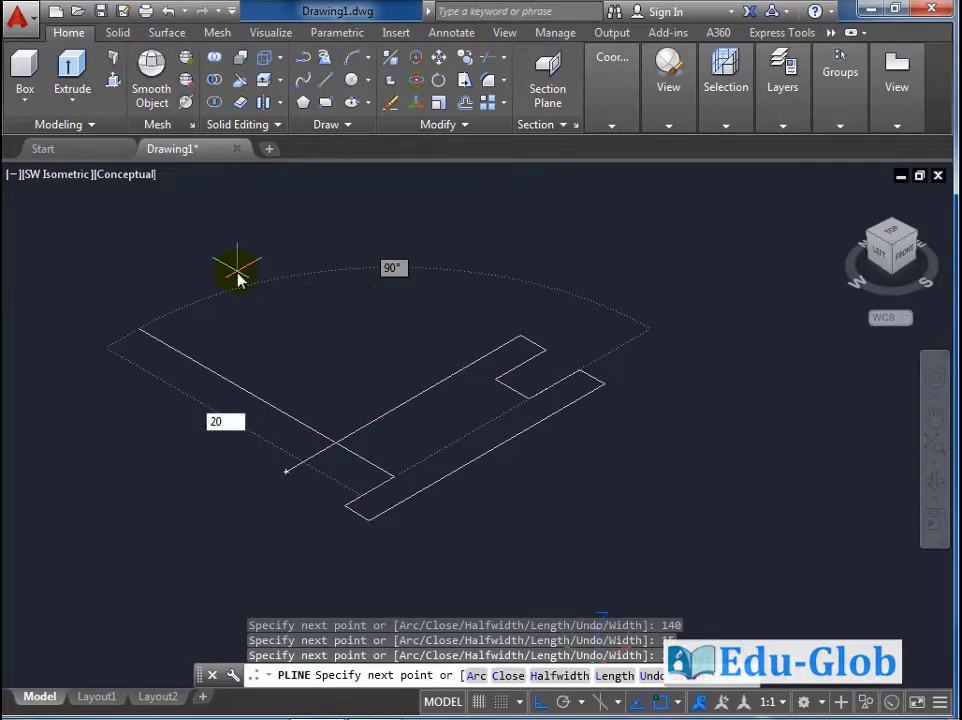
key(Return)
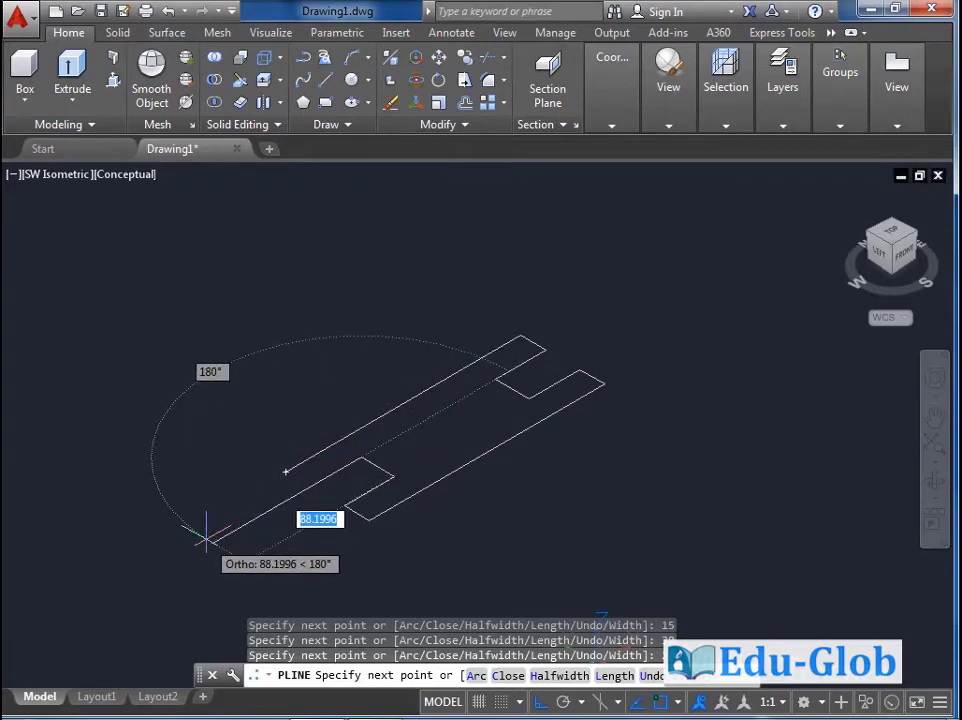
text(30)
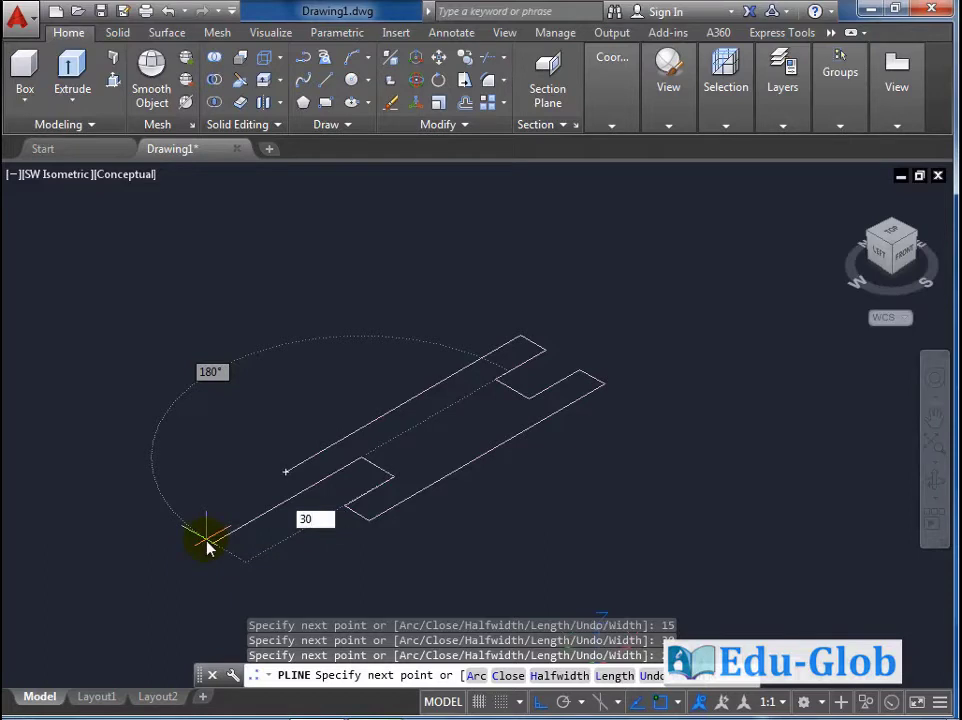
key(Return)
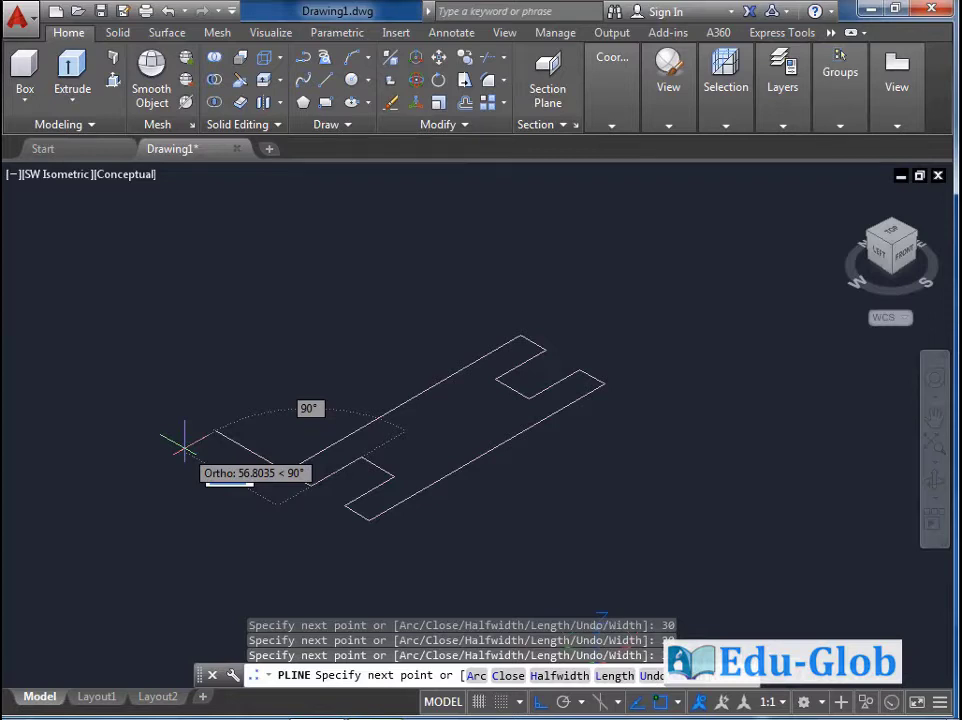
click(507, 679)
- Switch the viewport to the Top view to see the H outline flat
scroll(436, 494, up, 1)
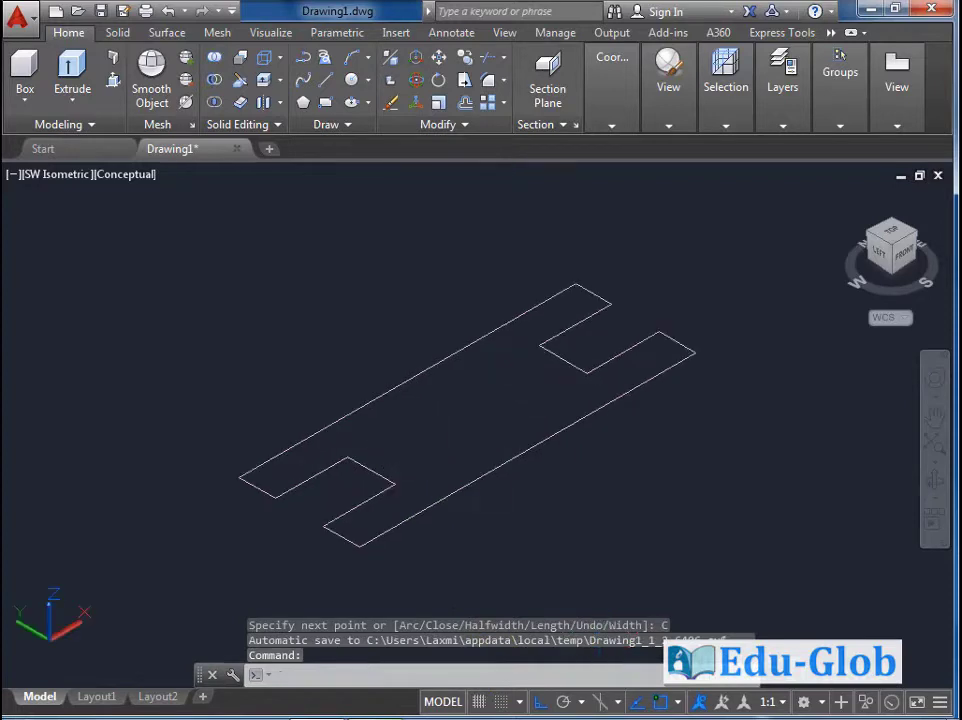
scroll(503, 425, up, 2)
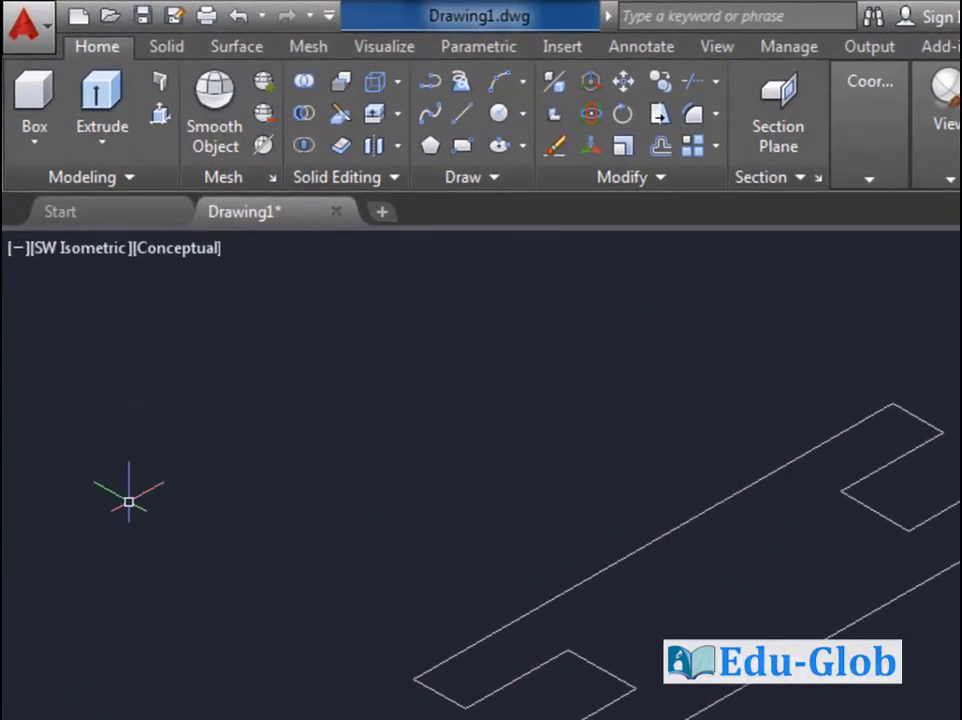
click(93, 258)
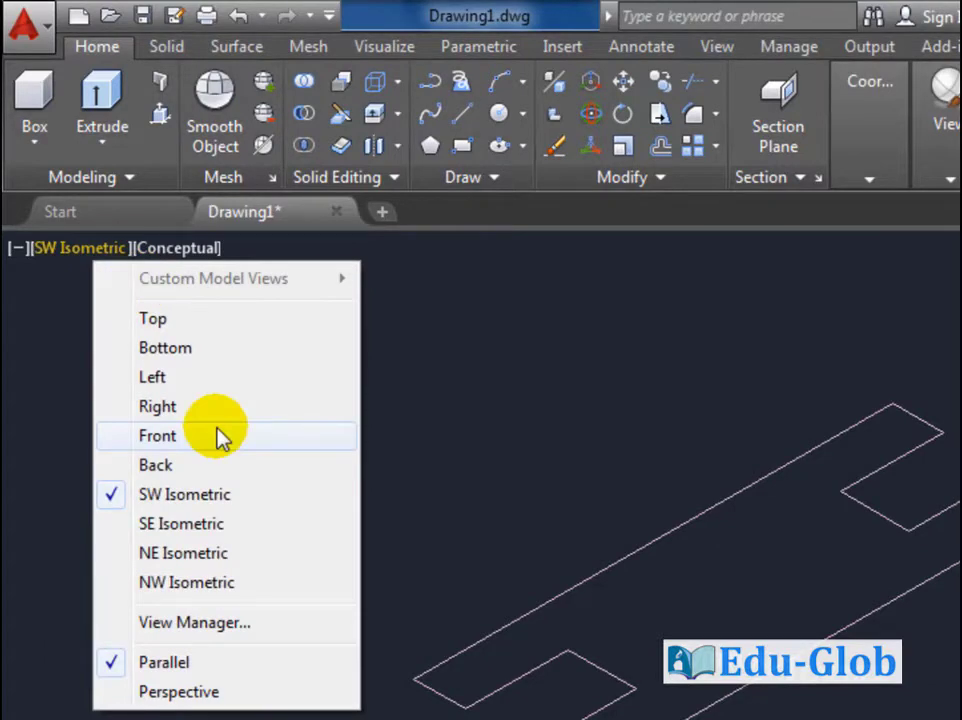
click(200, 318)
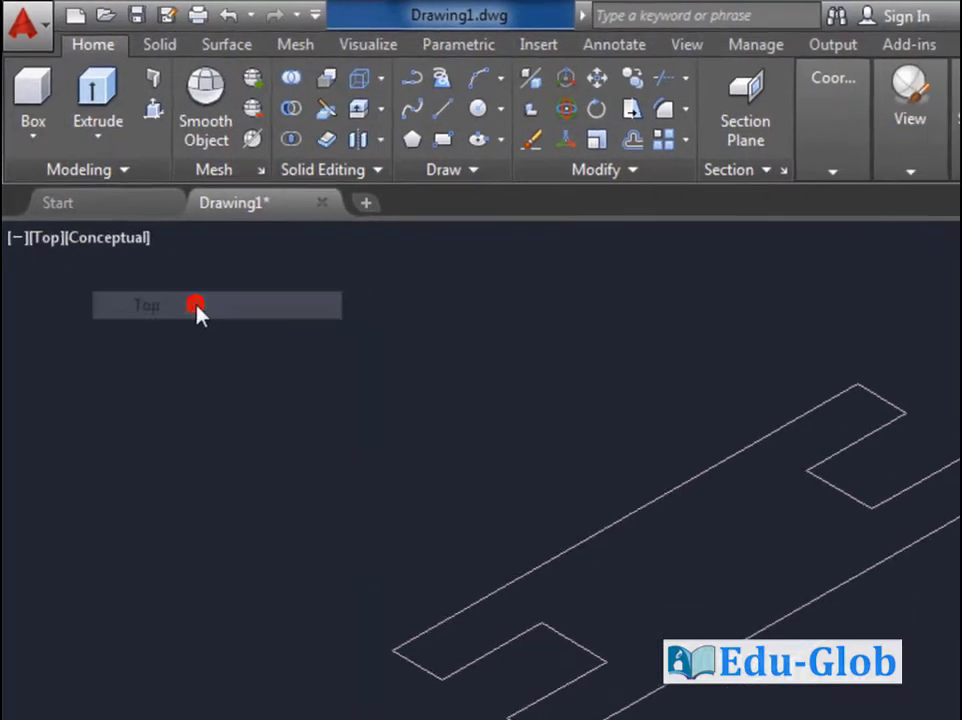
scroll(320, 436, down, 4)
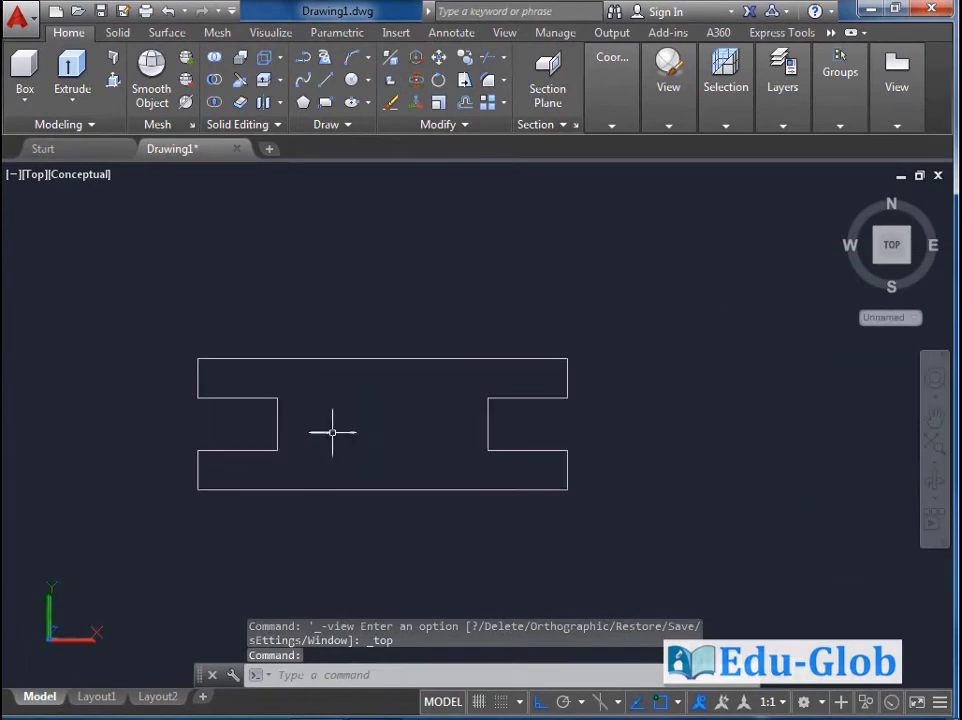
scroll(399, 470, up, 2)
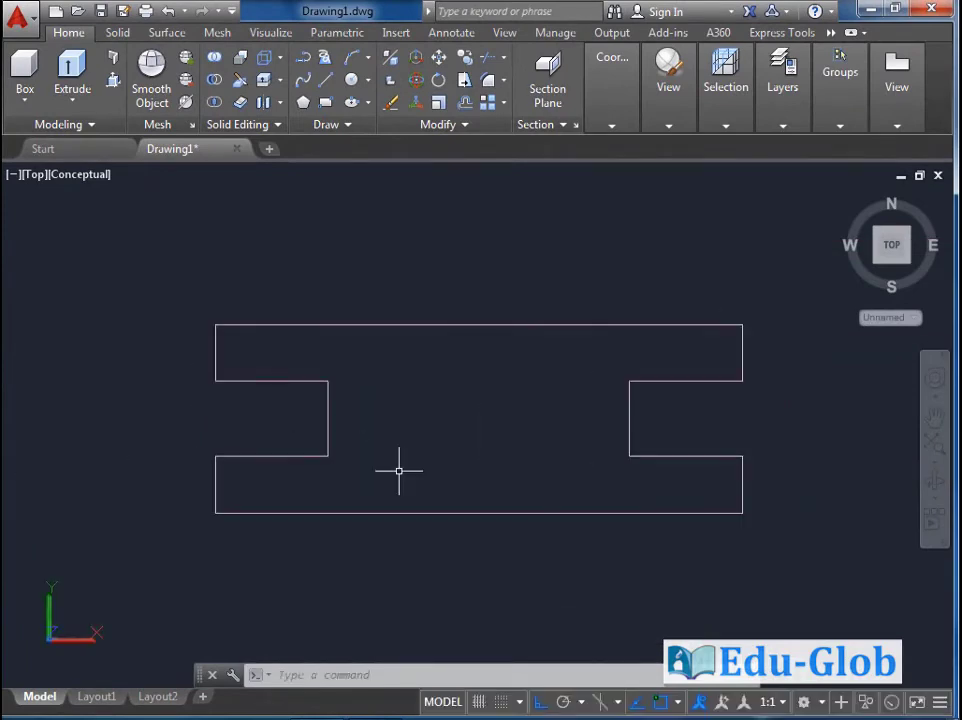
- Make layer 0 the current layer from the Layers panel dropdown
click(777, 128)
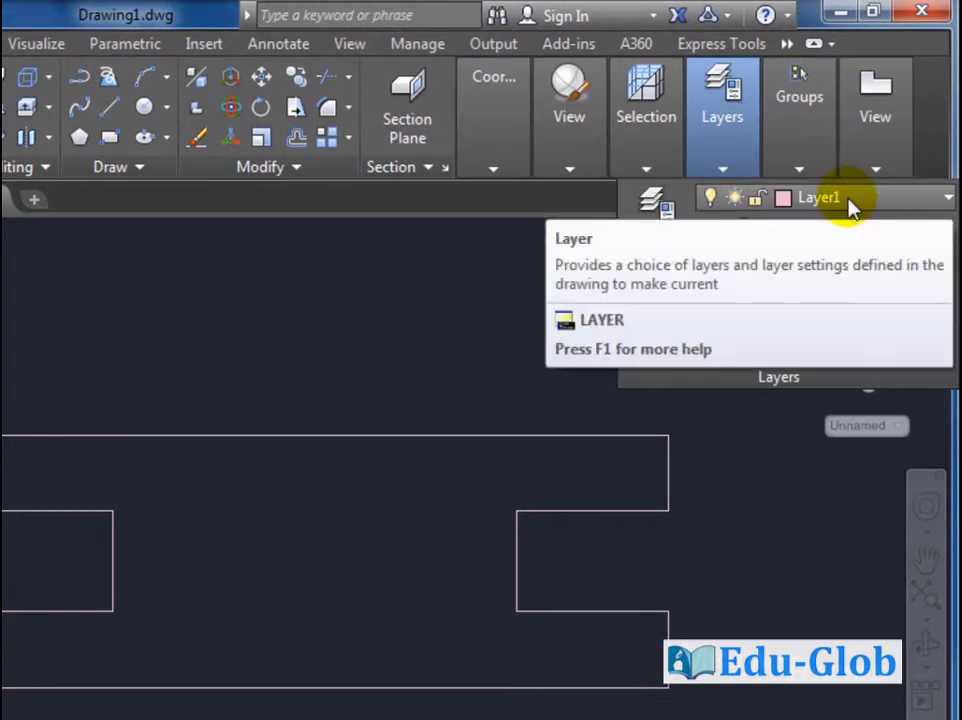
click(847, 201)
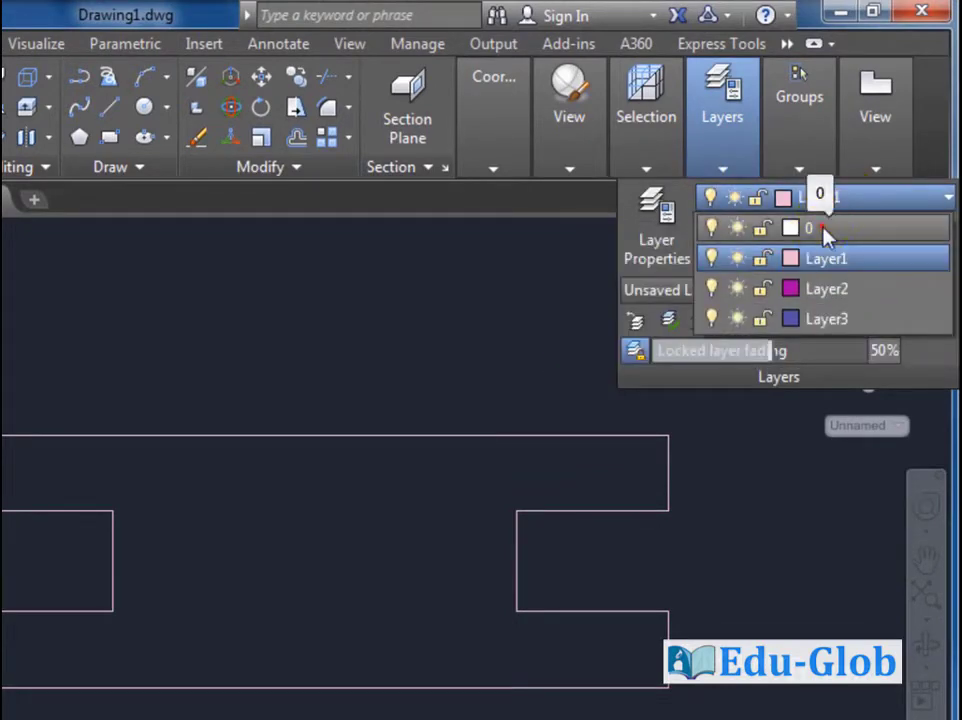
click(826, 230)
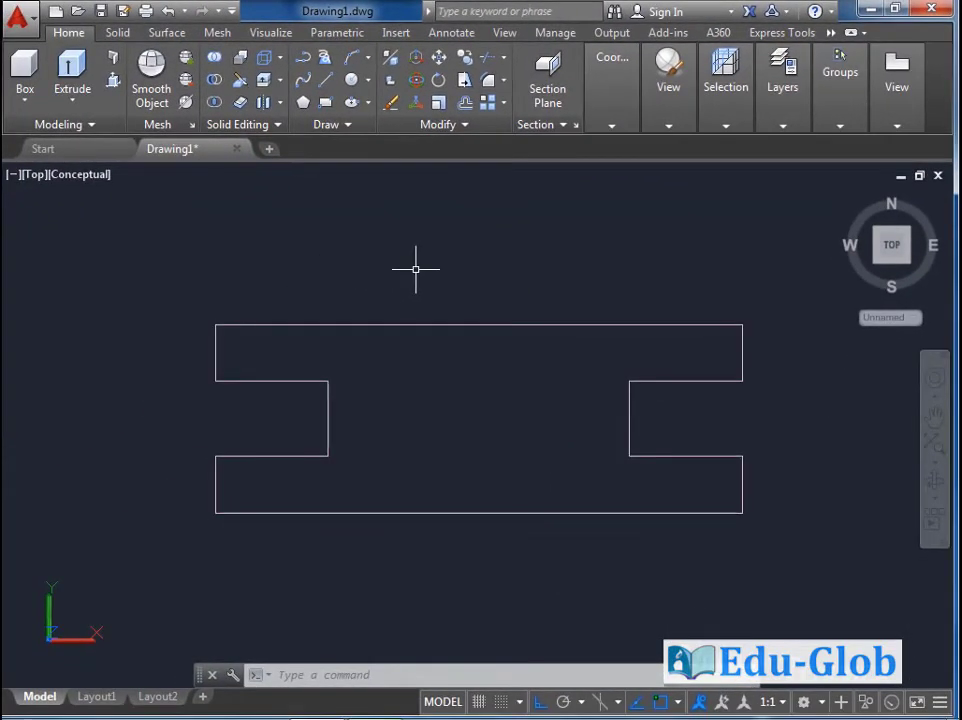
- Draw a horizontal line from the left notch's inner edge to the right notch's inner edge
click(326, 82)
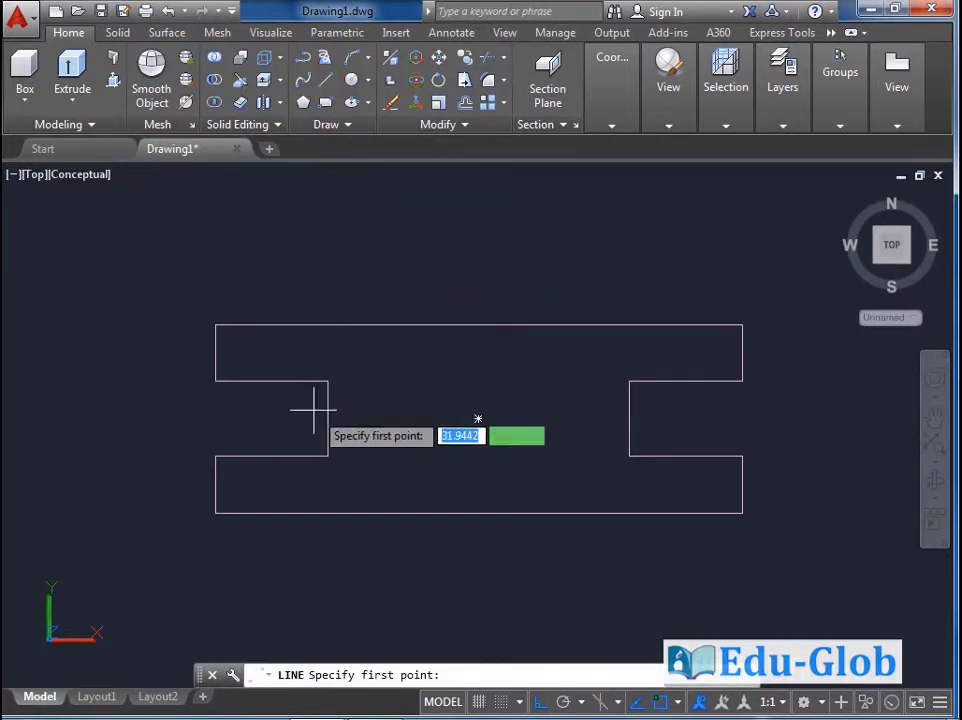
click(328, 418)
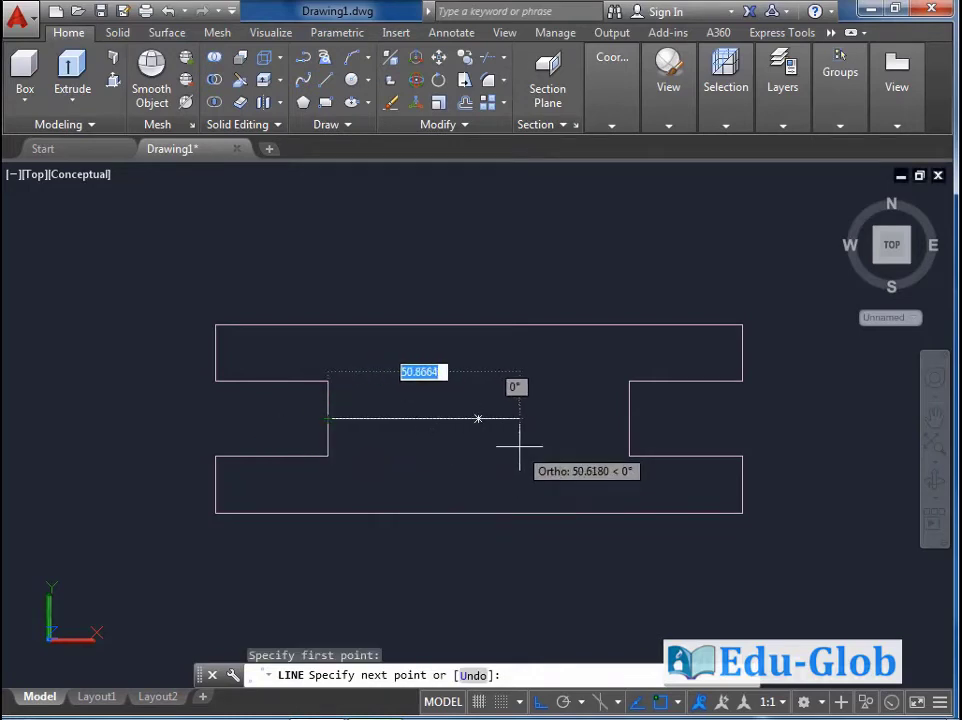
click(629, 418)
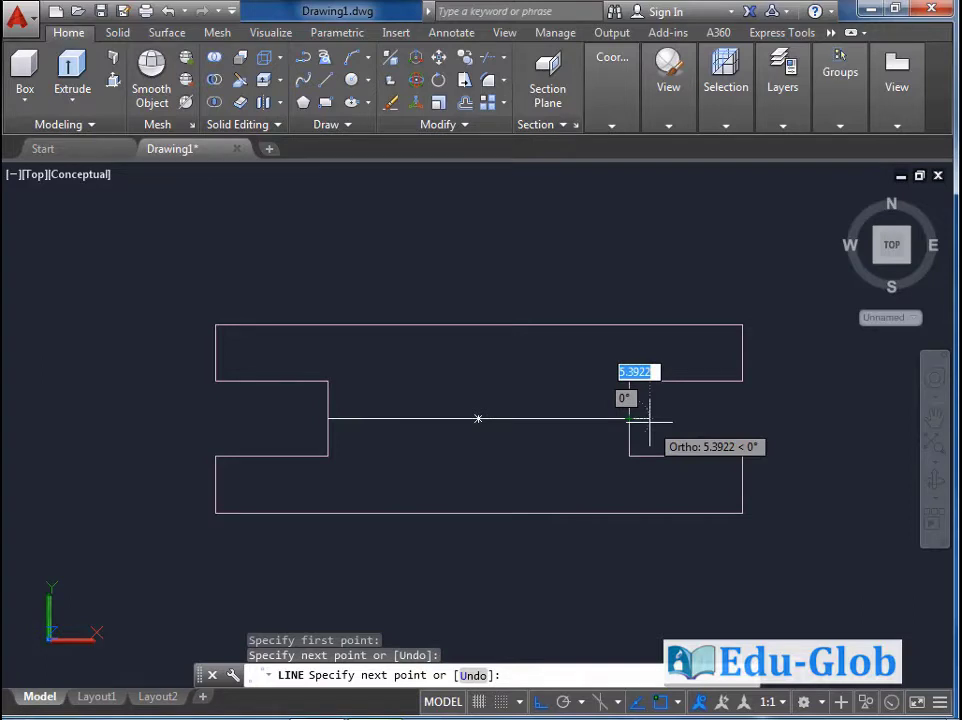
key(Return)
scroll(488, 418, up, 2)
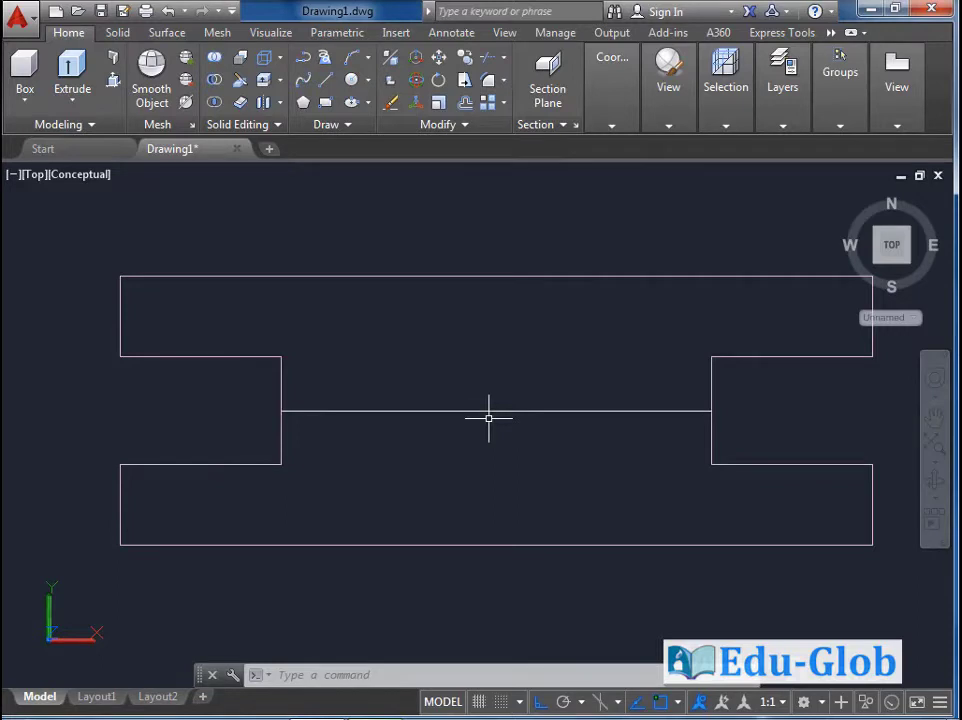
click(784, 124)
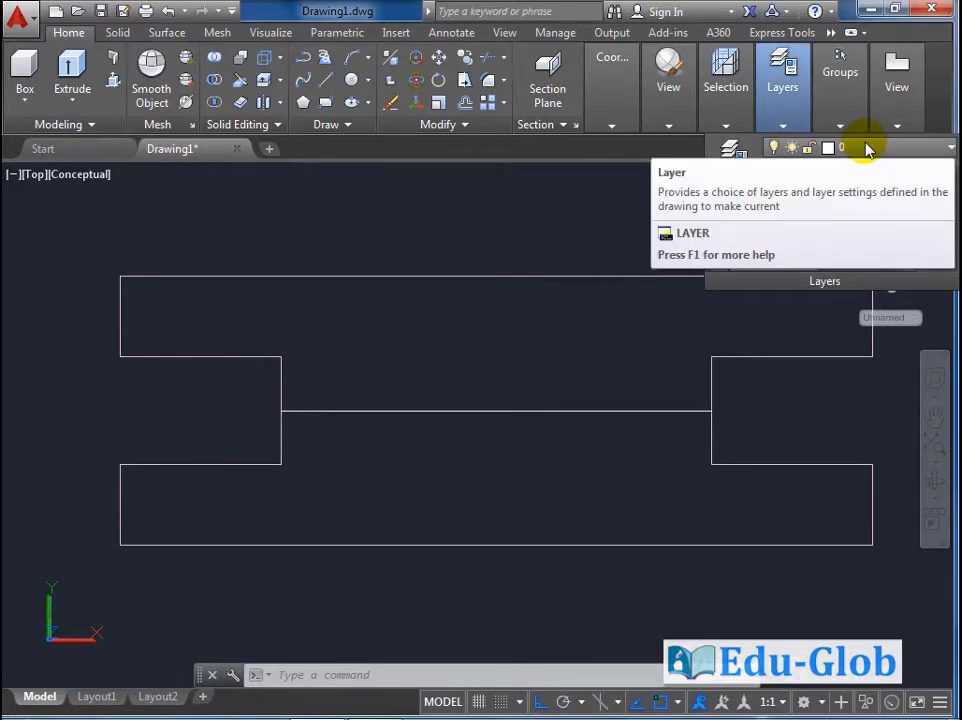
- Switch to Layer2 and draw a diameter-64 circle centred at the crossing line's midpoint
click(867, 149)
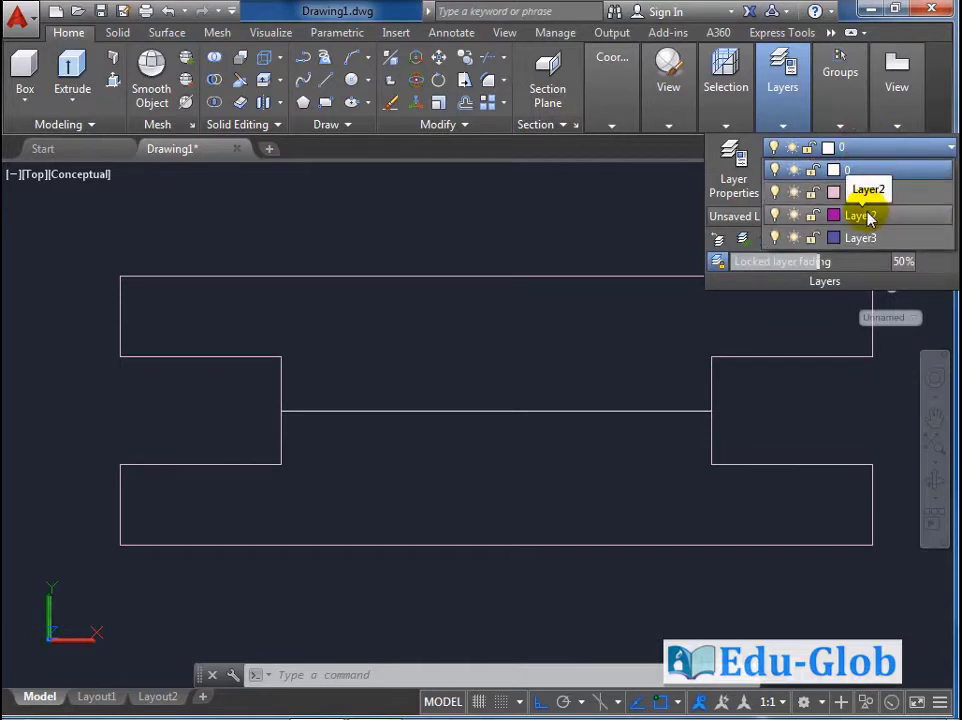
click(867, 216)
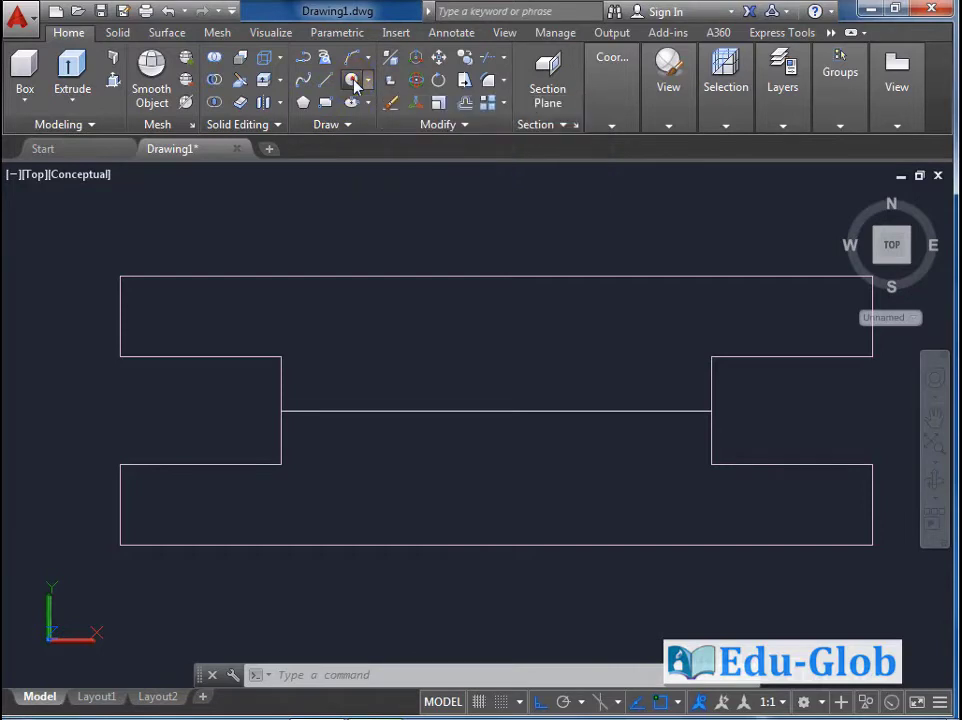
click(353, 80)
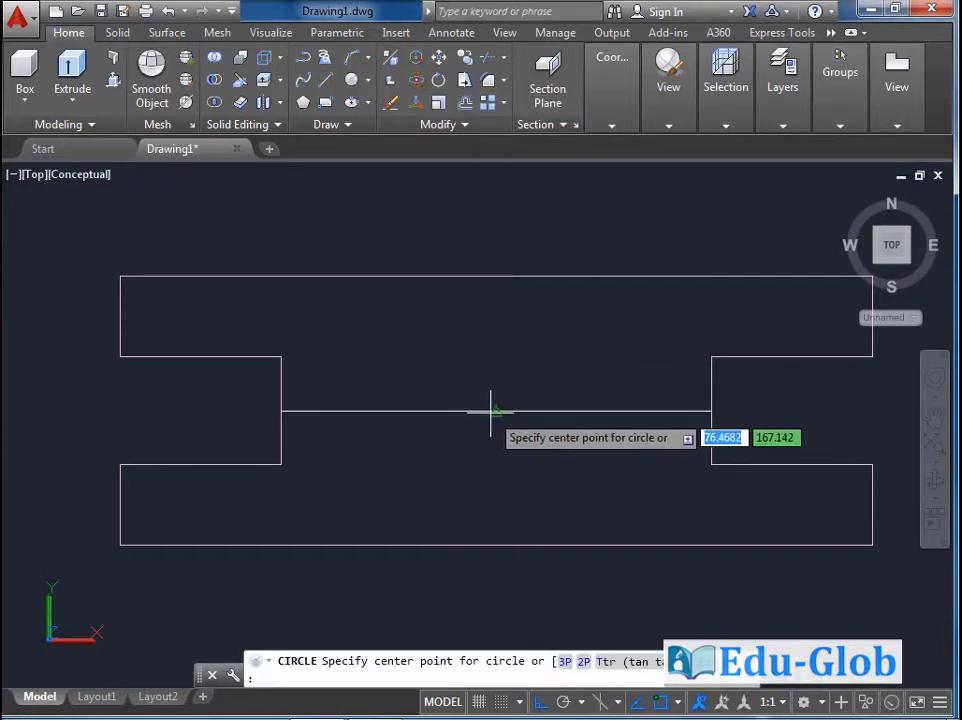
click(496, 411)
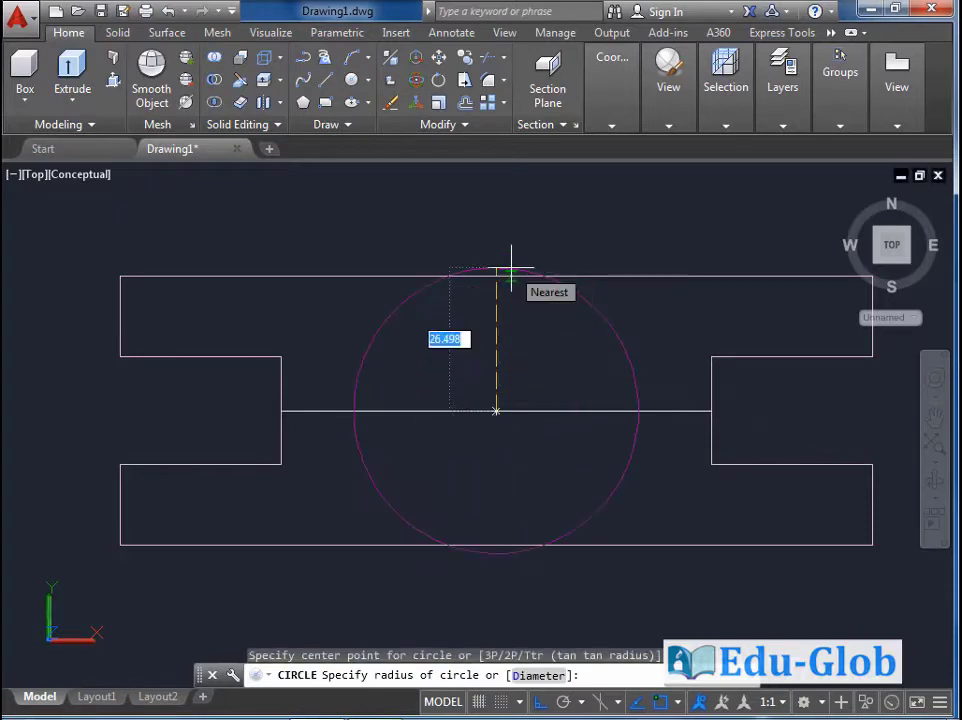
key(d)
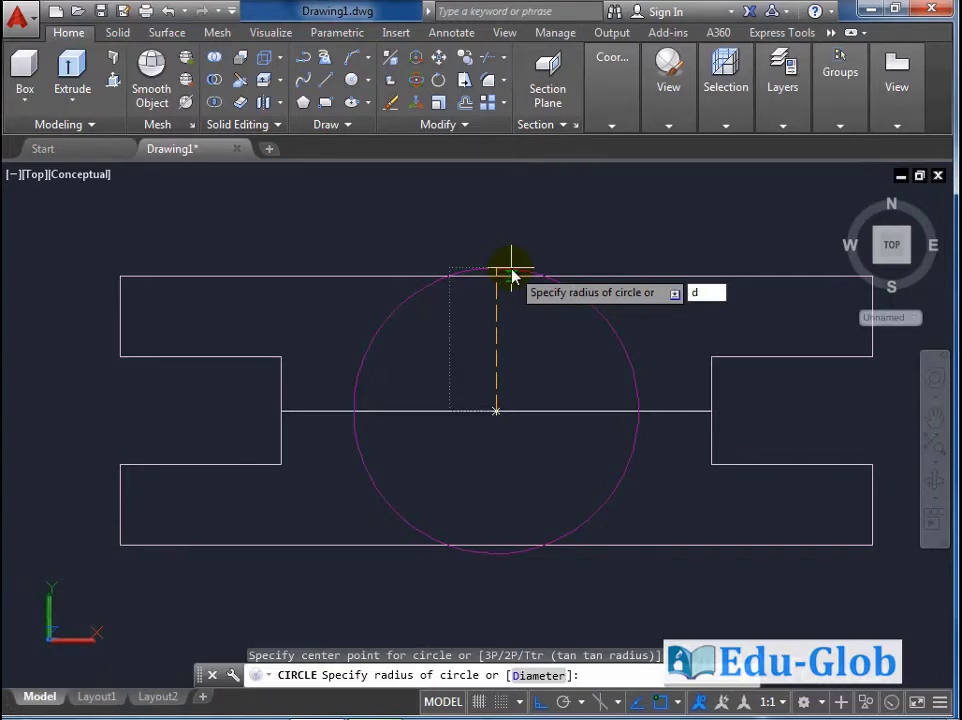
key(Return)
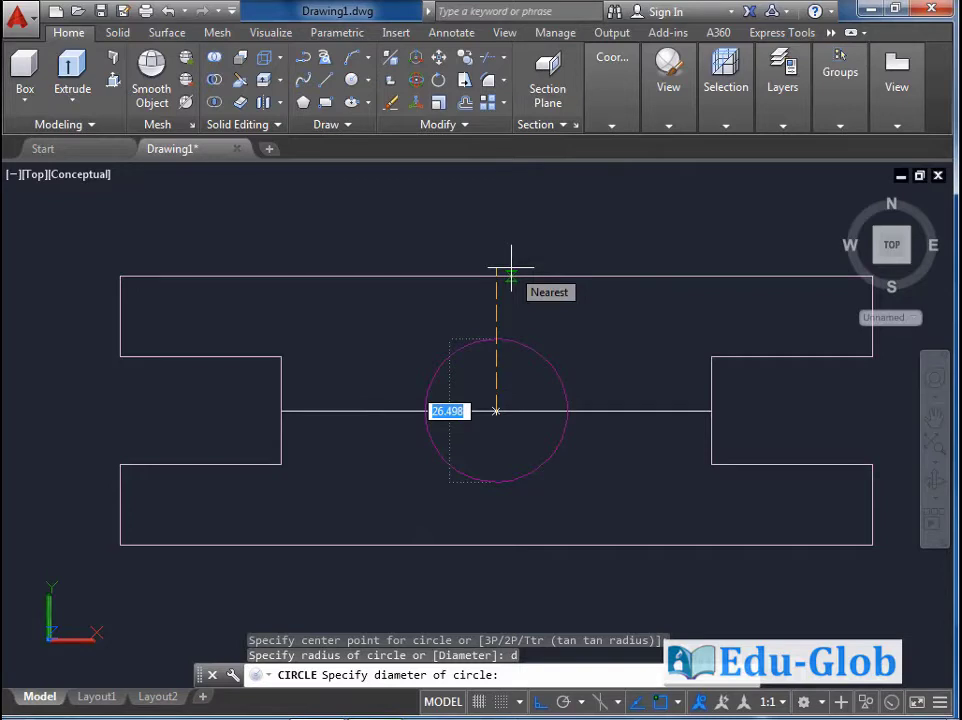
text(64)
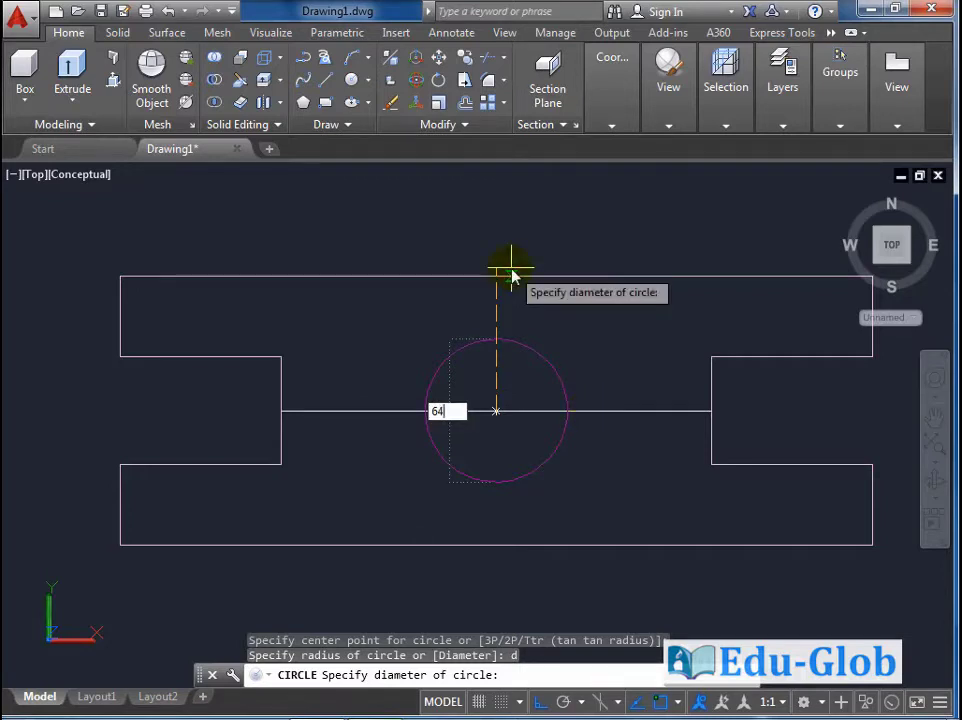
key(Return)
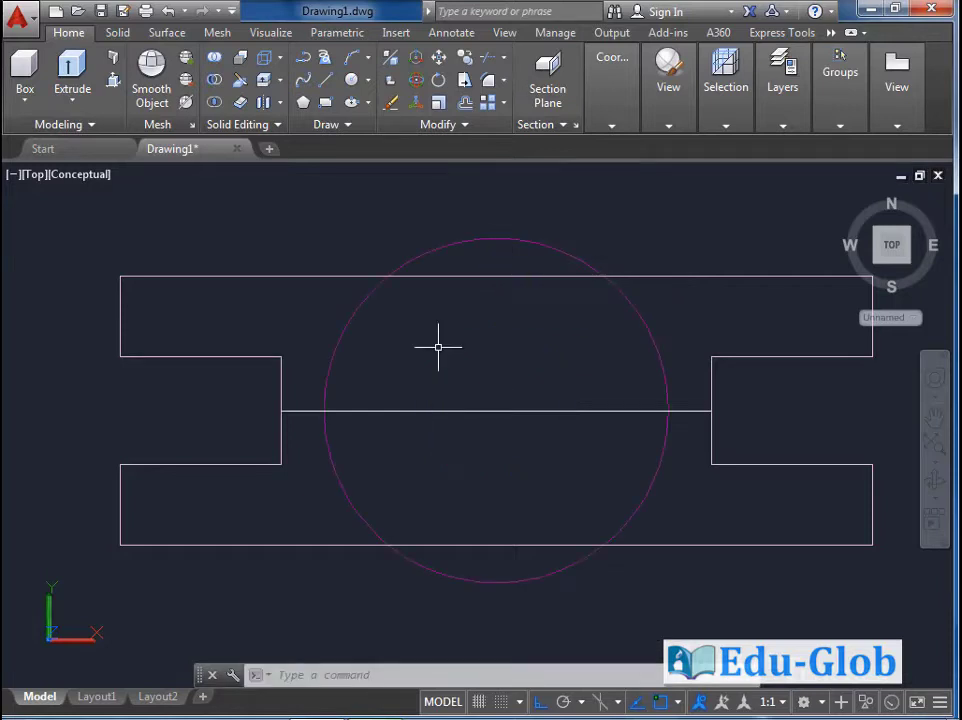
- Choose Layer3 from the Layers panel dropdown as the current layer
click(785, 100)
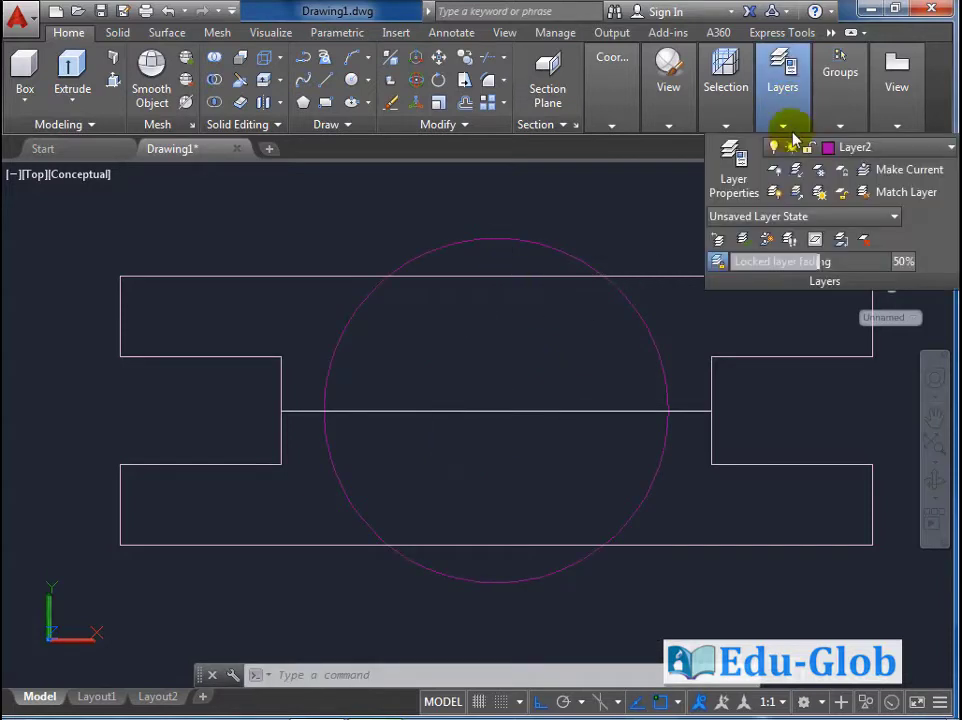
click(866, 150)
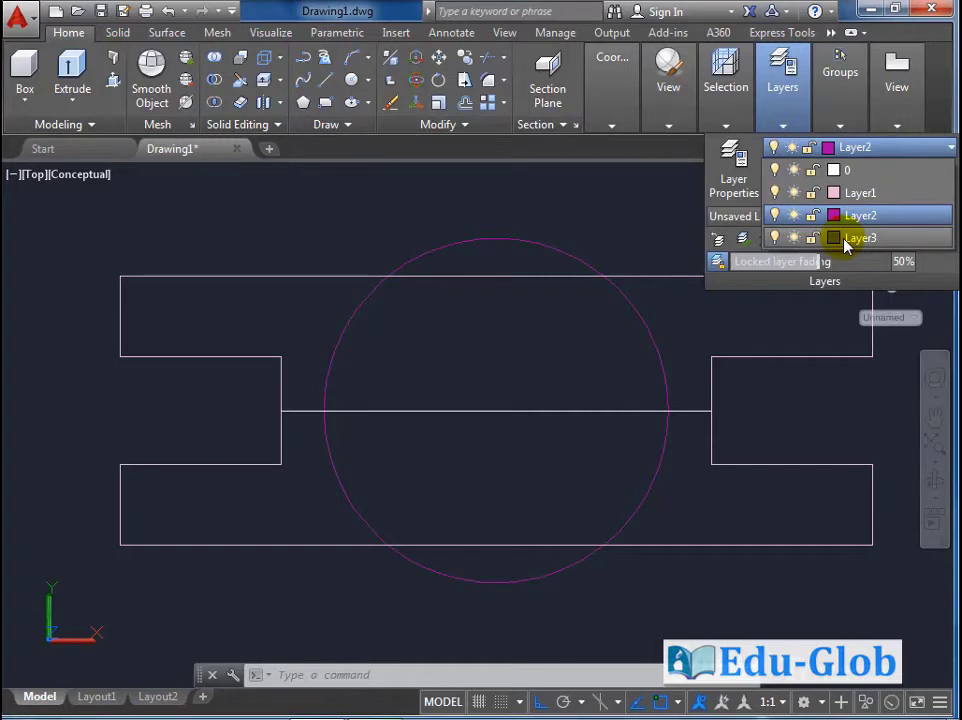
click(846, 238)
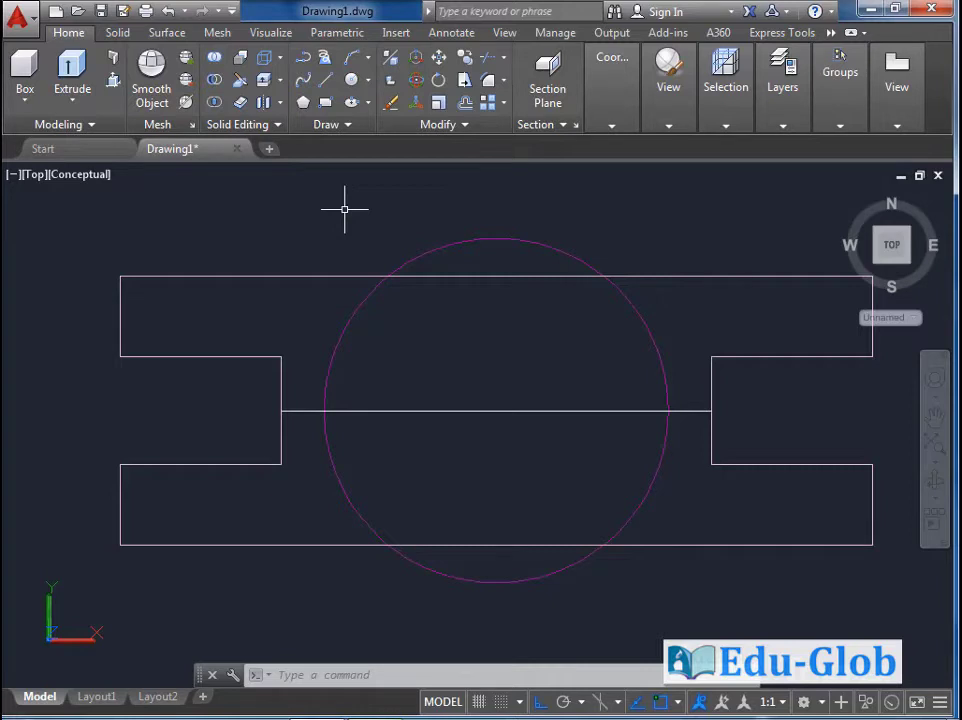
- Draw a 40-diameter circle at the line's midpoint, concentric with the 64 circle
click(352, 79)
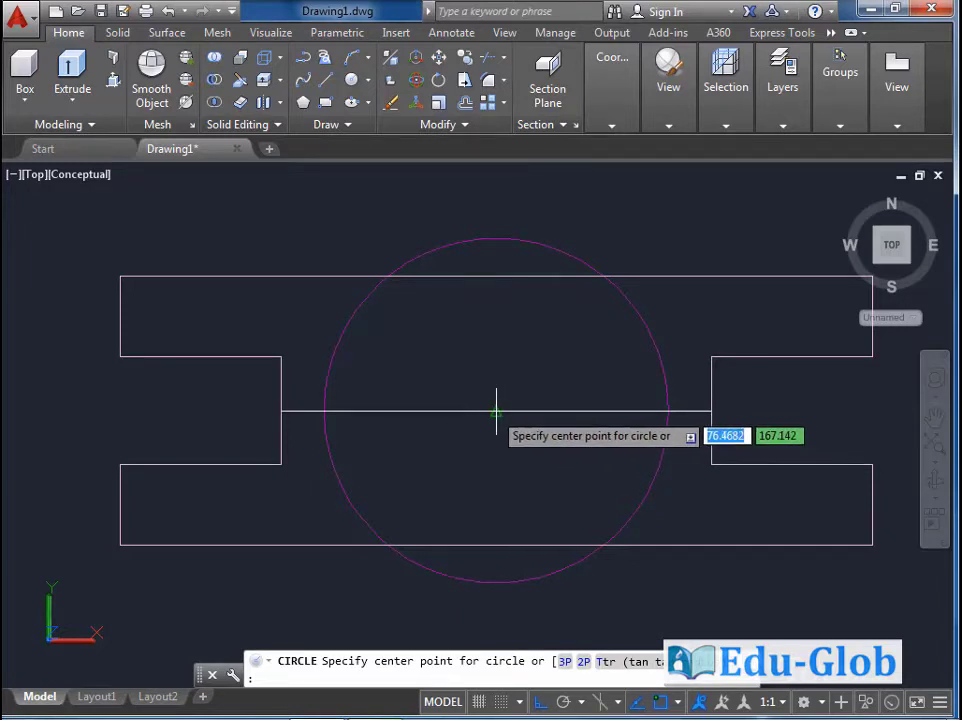
click(496, 410)
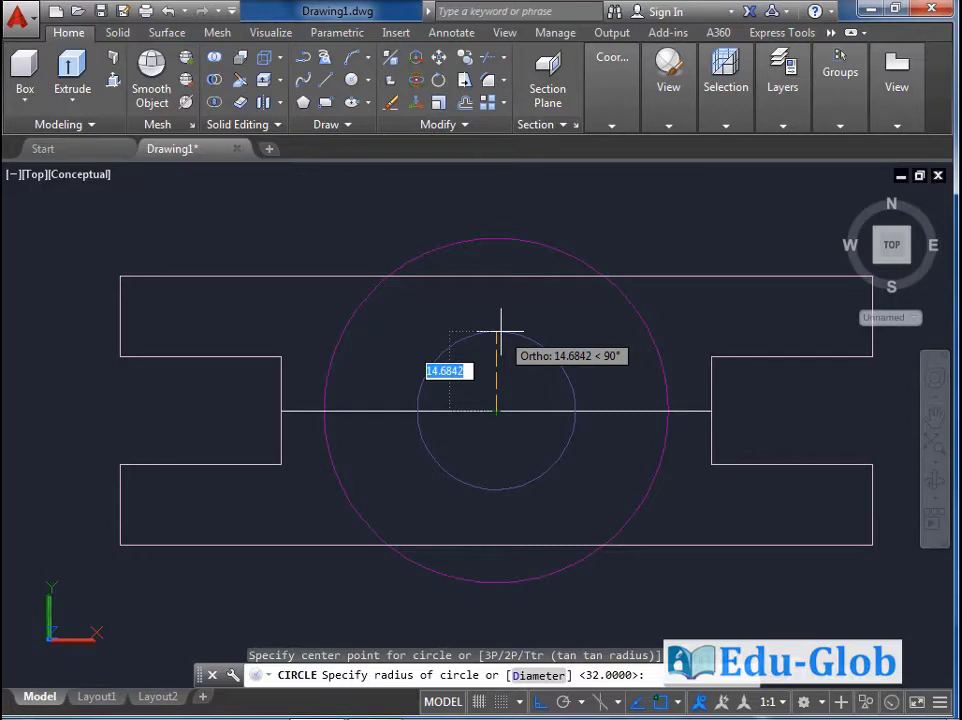
text(d)
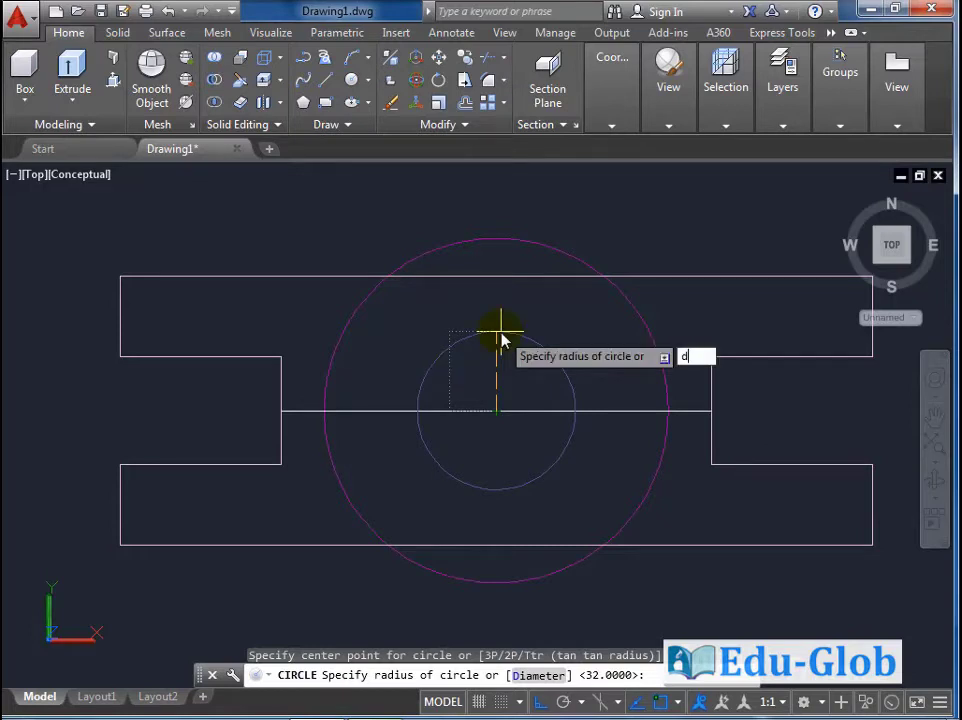
key(Return)
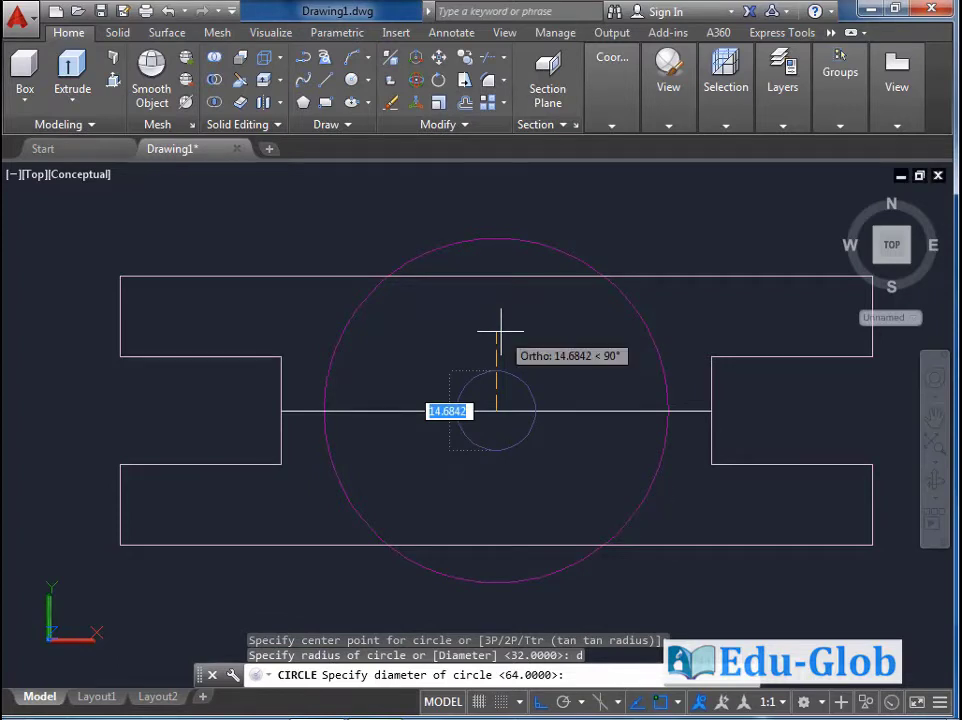
text(40)
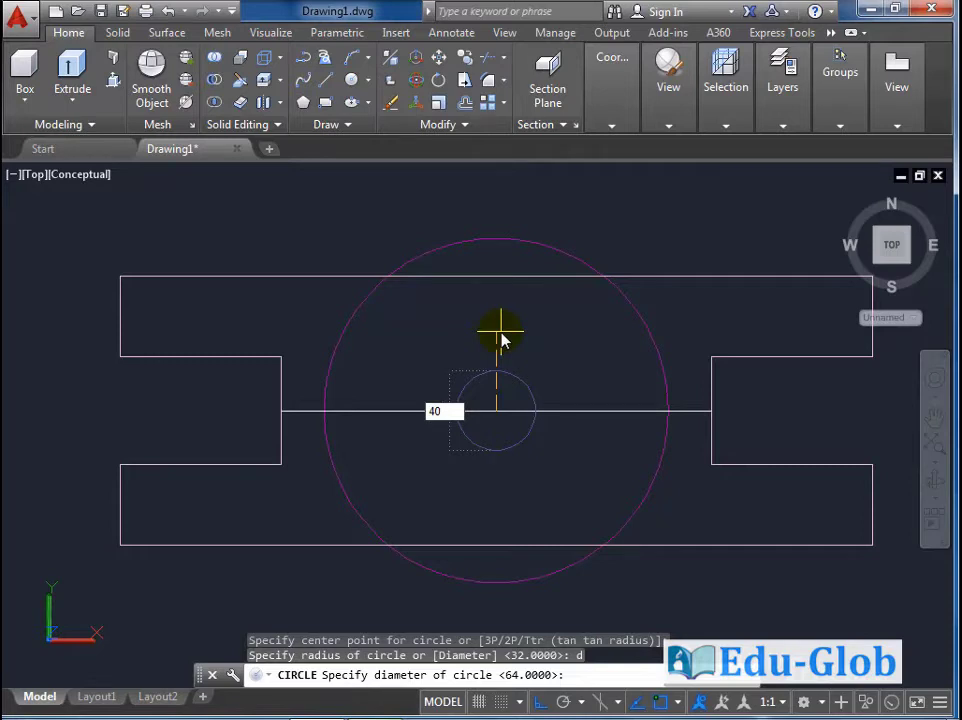
key(Return)
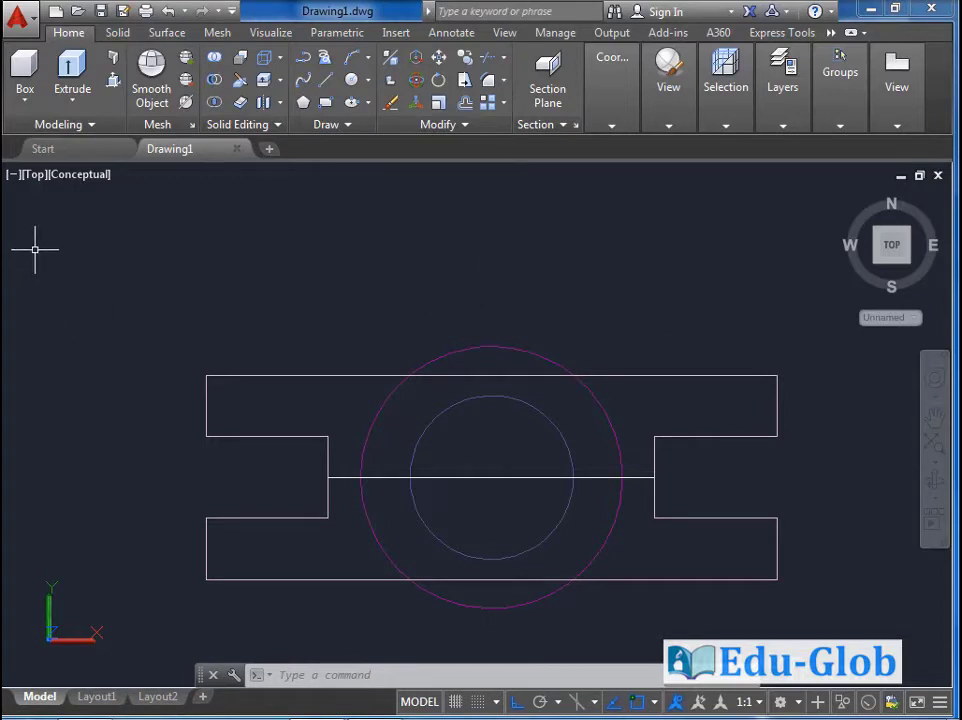
- Switch the viewport from the Top view to the SW Isometric preset
click(34, 174)
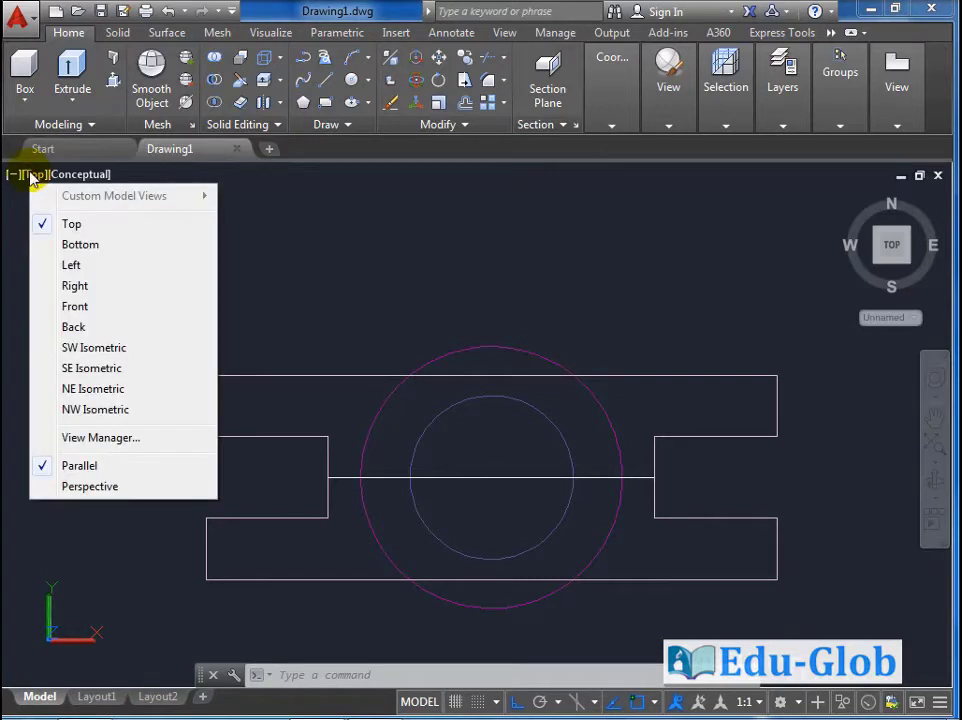
click(101, 350)
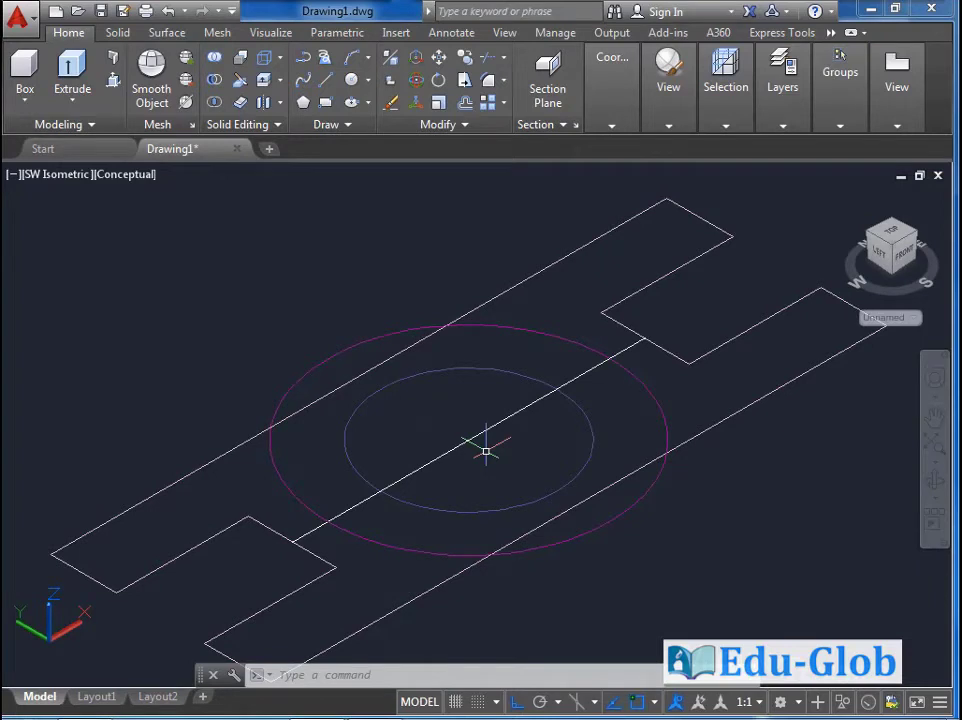
click(778, 120)
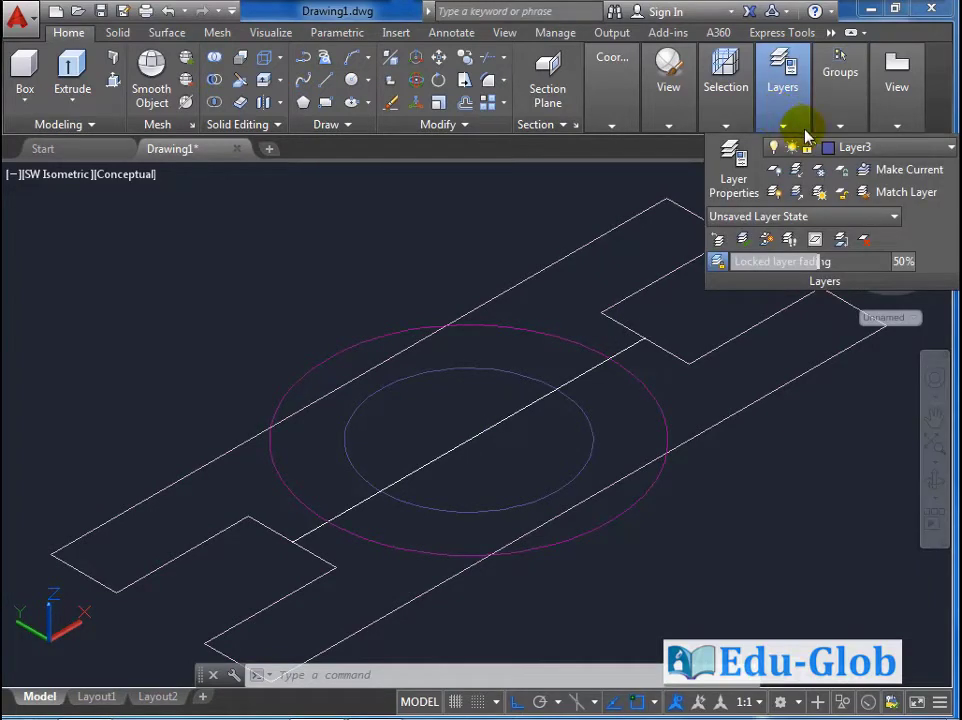
- Select Layer2 from the layer list as current and zoom out slightly
click(845, 150)
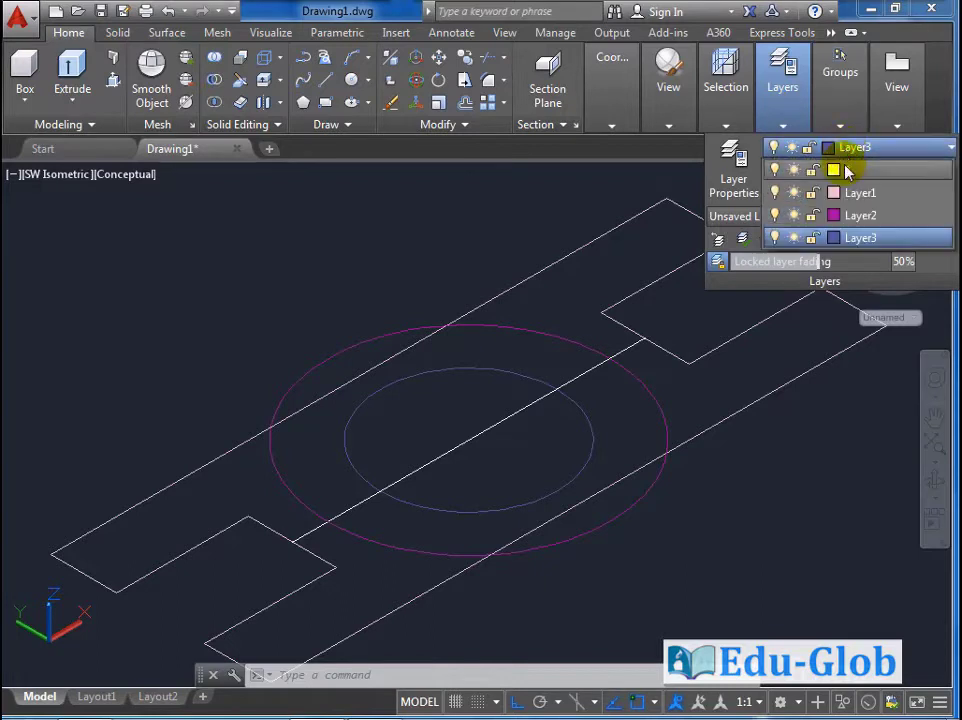
click(857, 222)
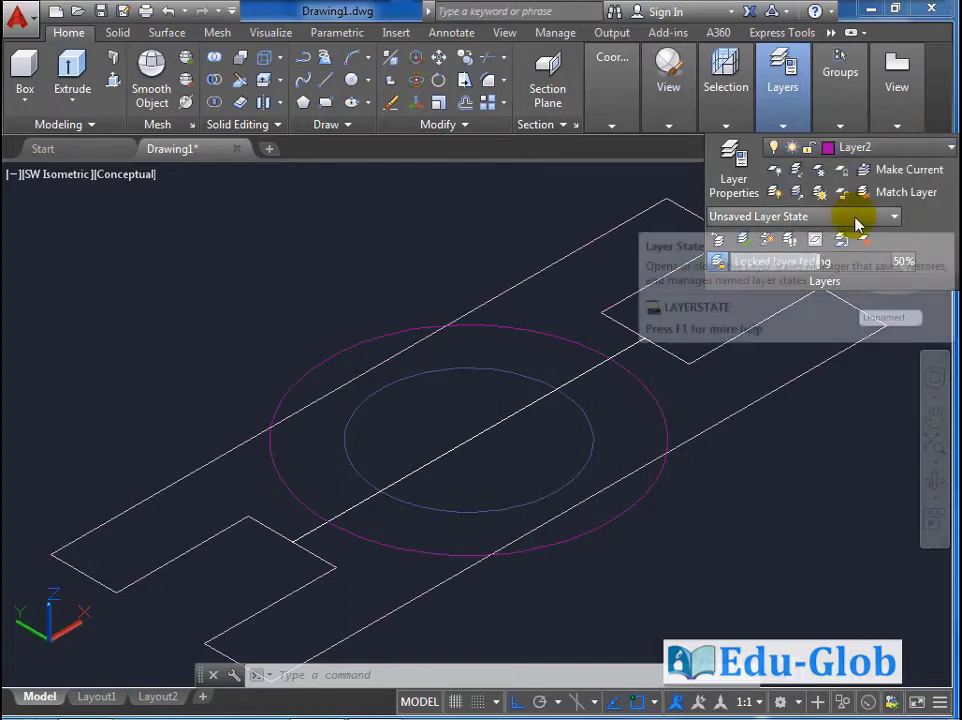
scroll(511, 532, down, 3)
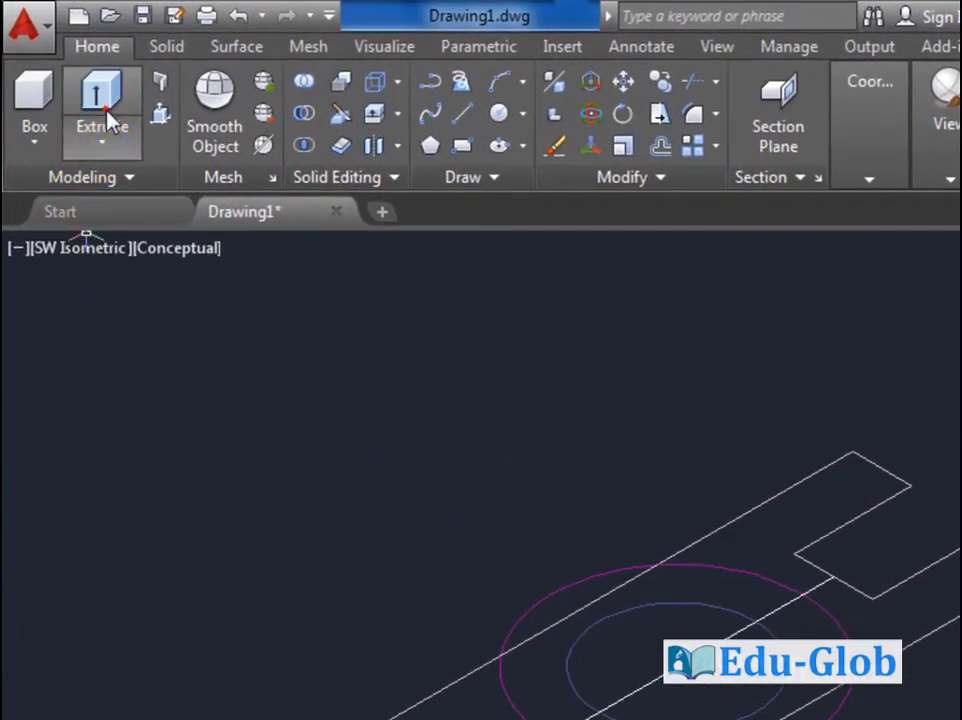
- Extrude the 64-diameter circle to a height of 50 into a solid cylinder
click(101, 95)
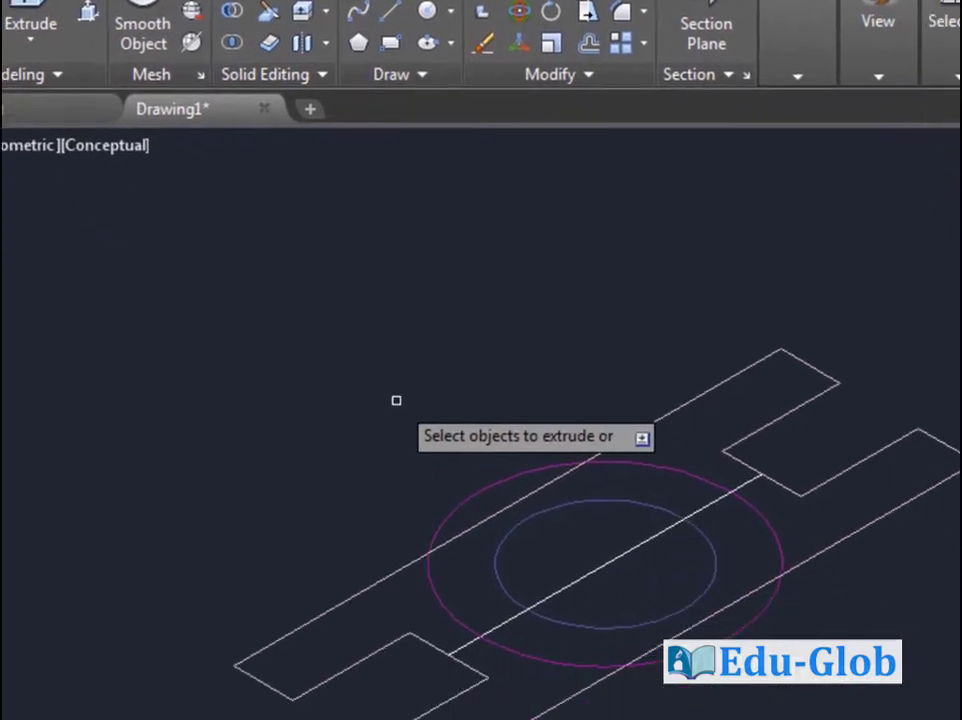
click(401, 348)
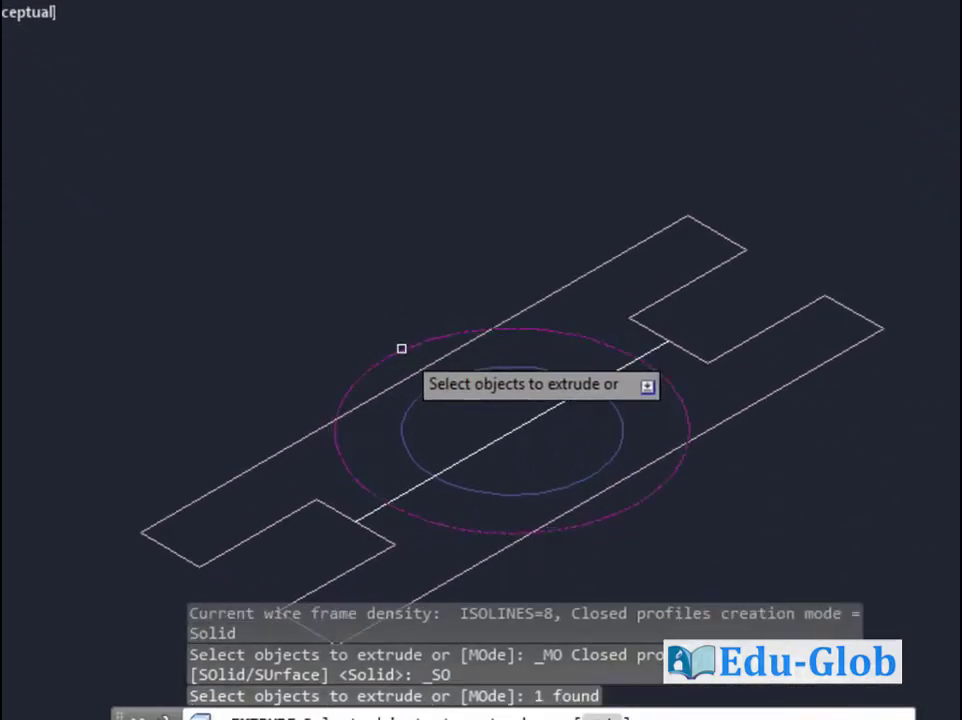
key(Return)
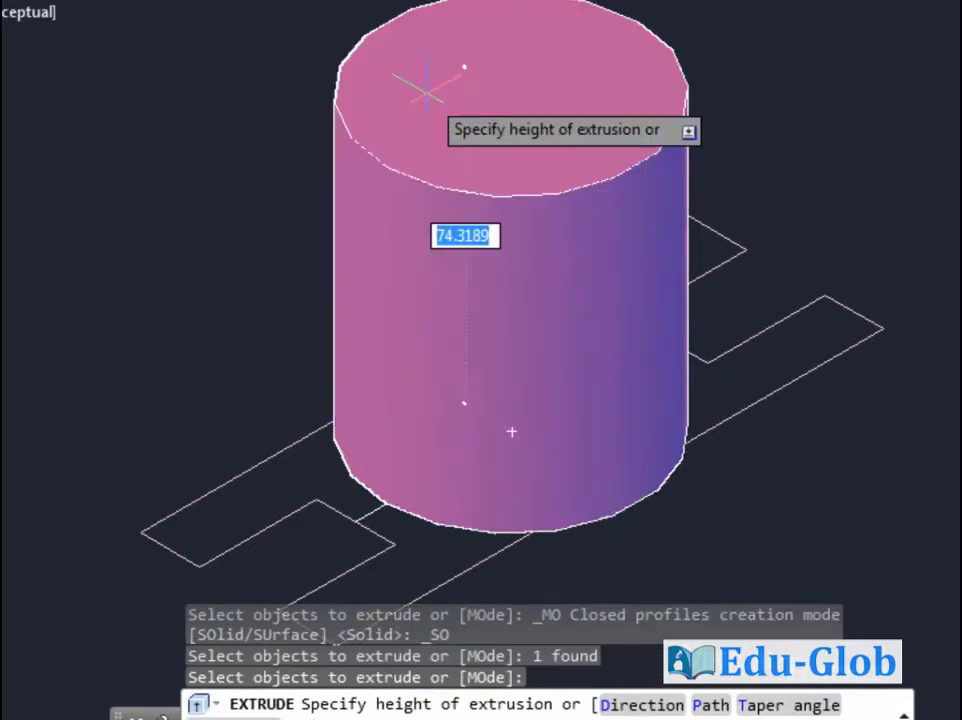
text(50)
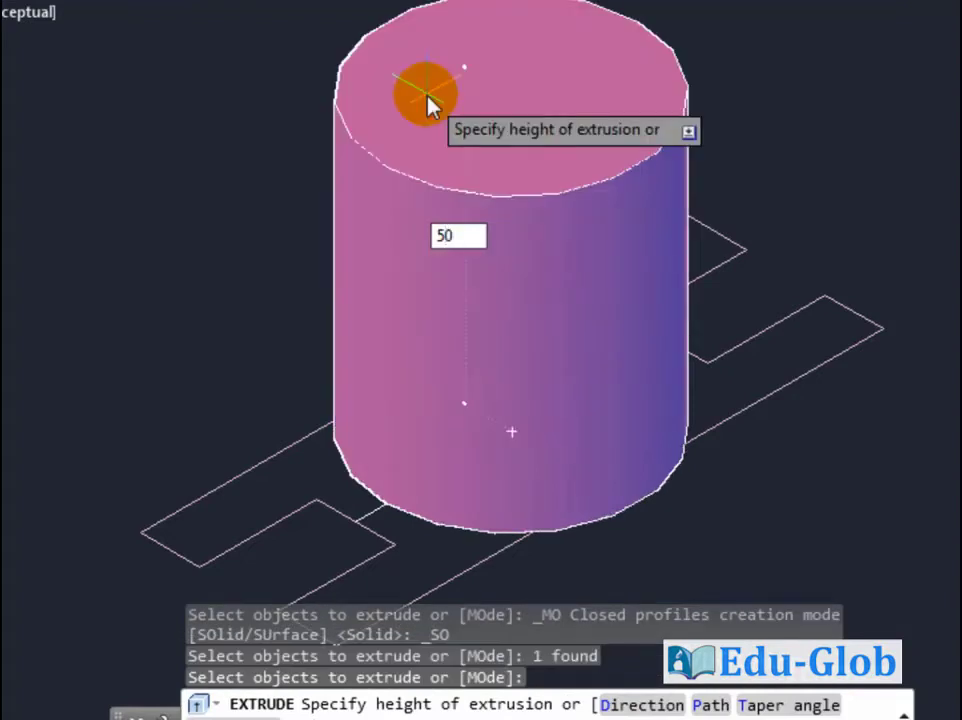
key(Return)
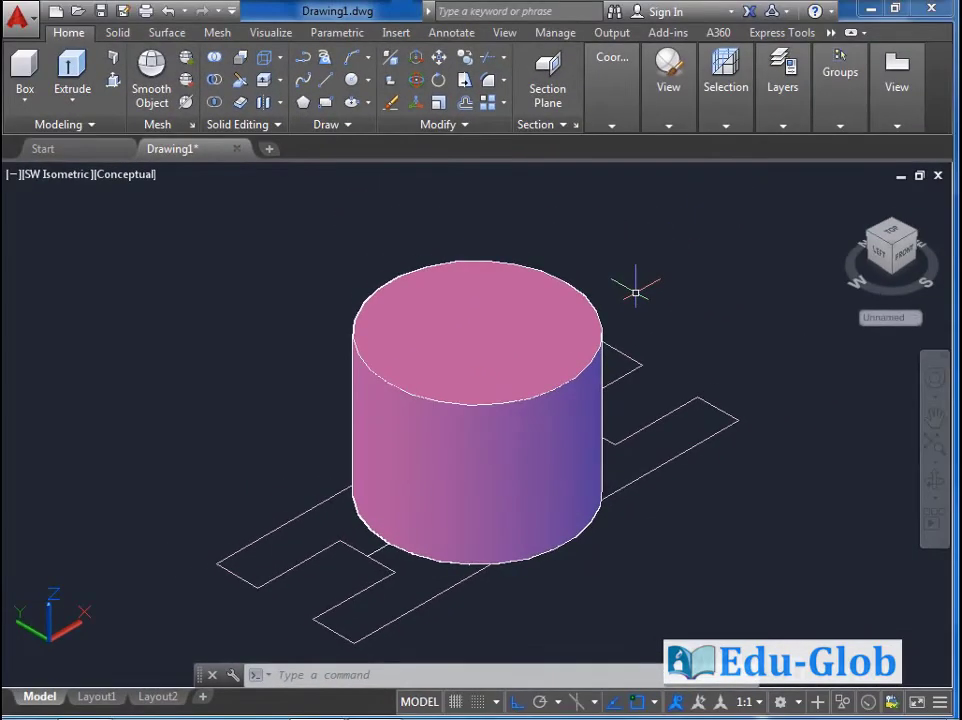
- Set layer 0 current and freeze Layer2 to hide the pink cylinder
click(783, 80)
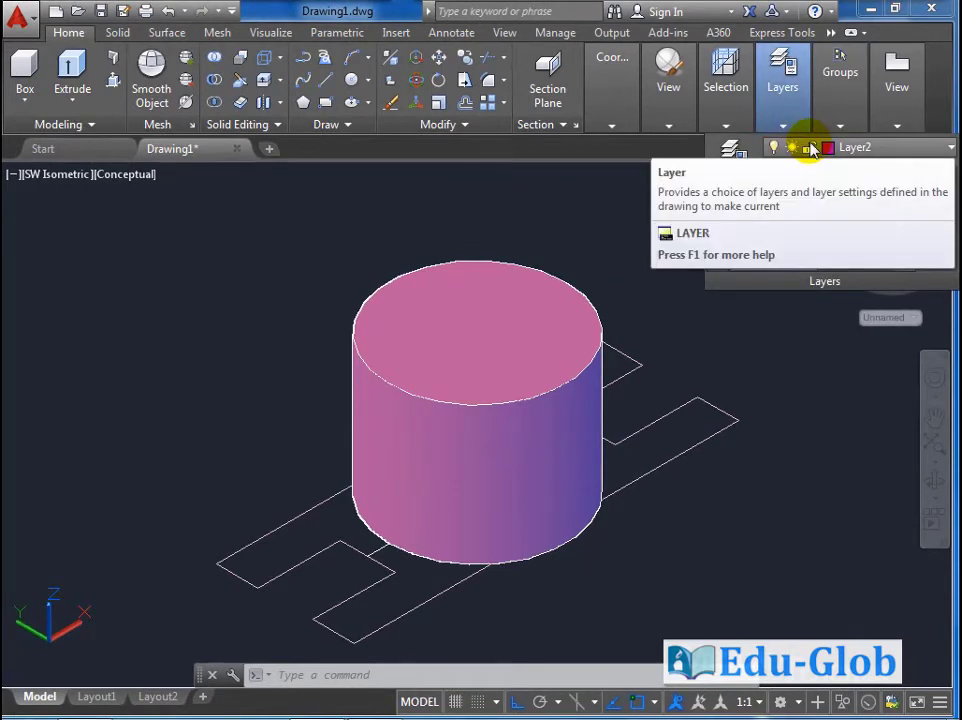
click(885, 148)
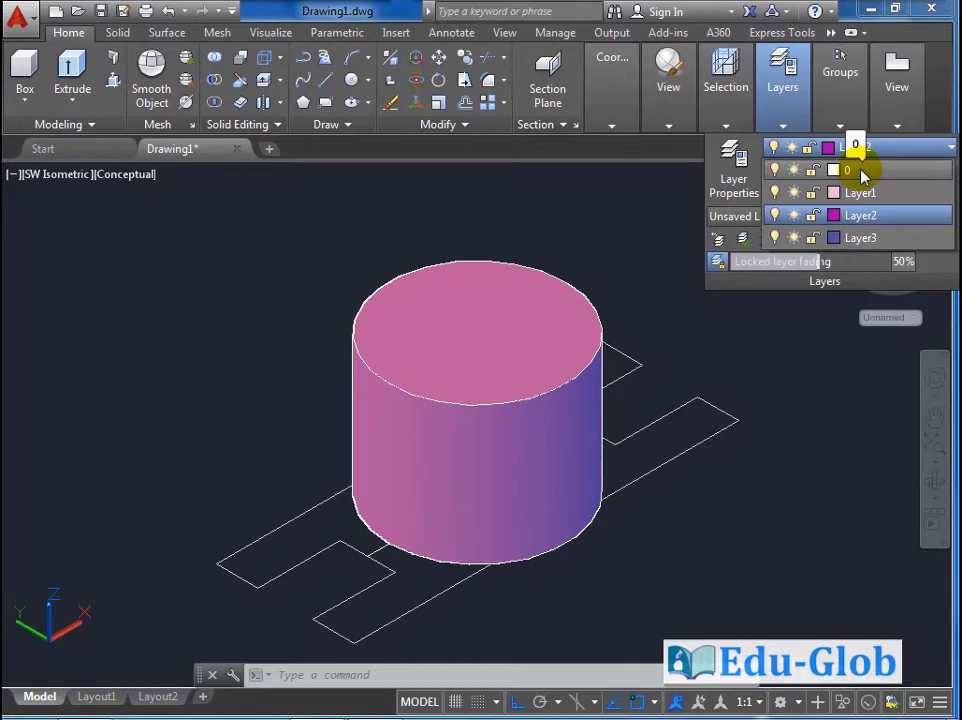
click(866, 172)
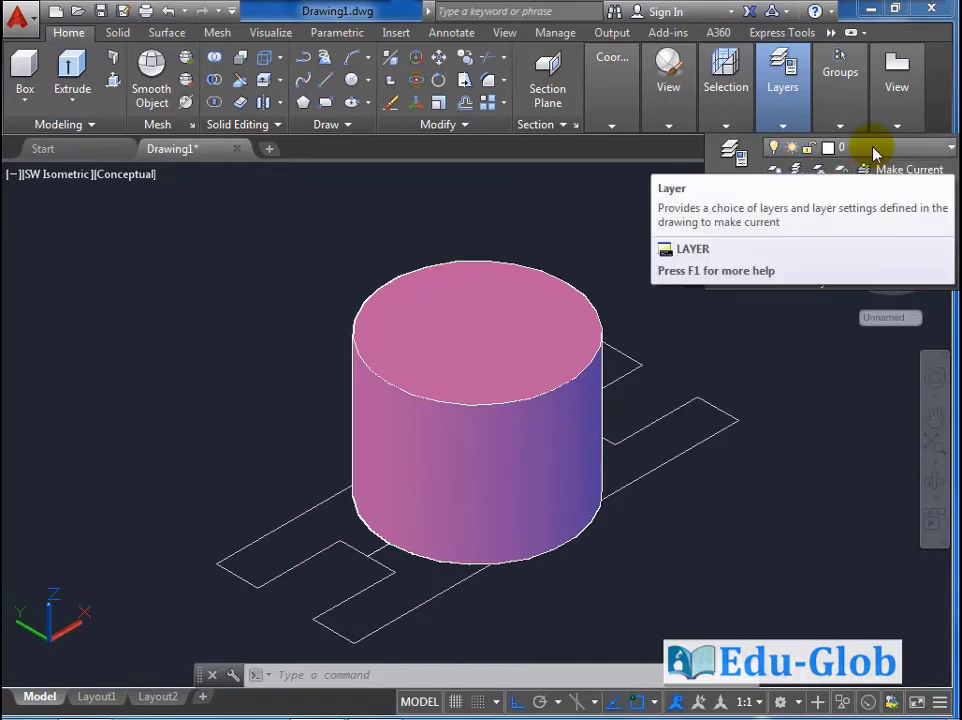
click(873, 147)
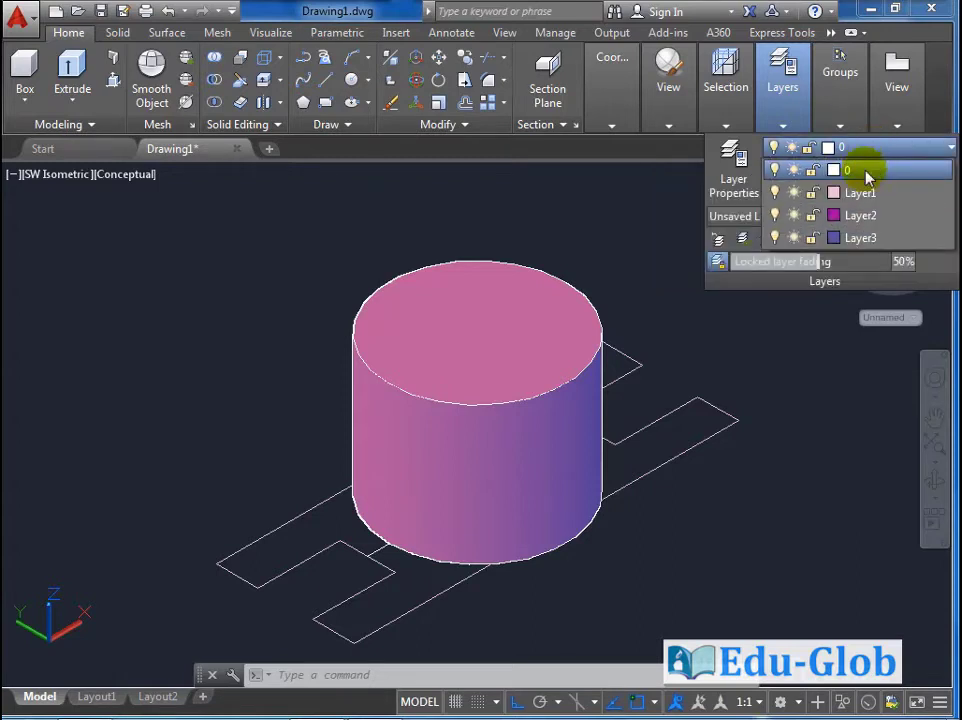
click(793, 215)
click(806, 330)
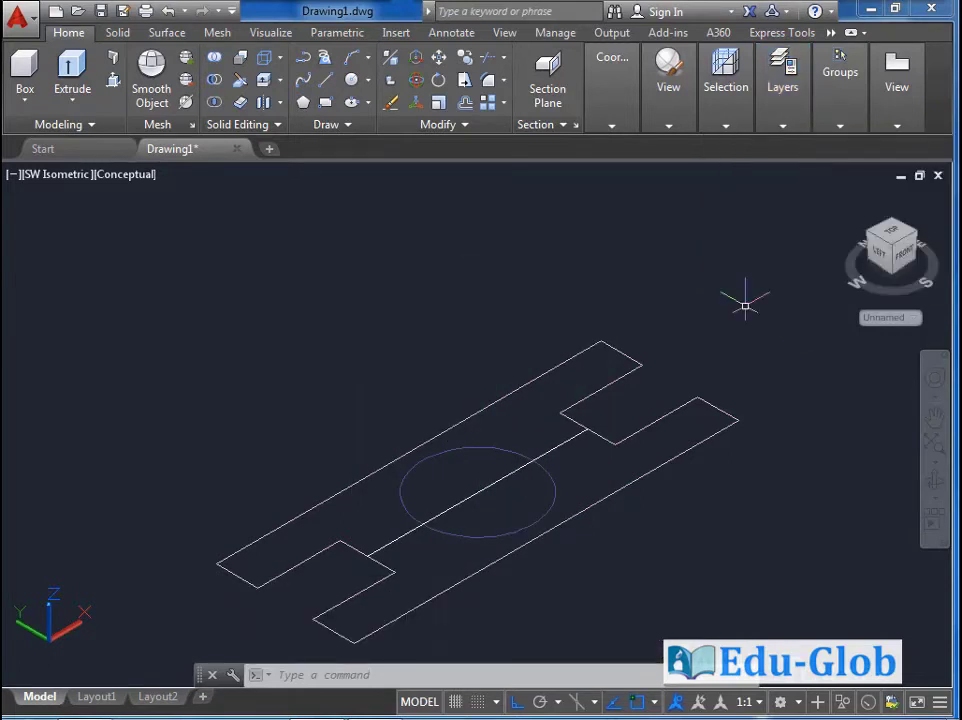
- Make Layer1 the current layer
click(784, 122)
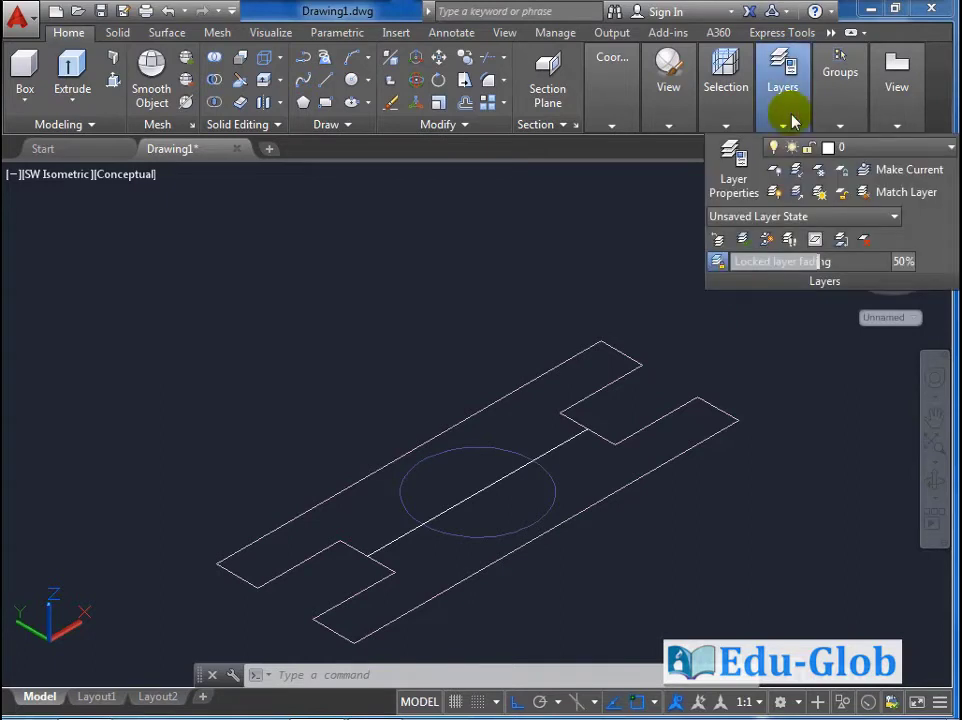
click(872, 149)
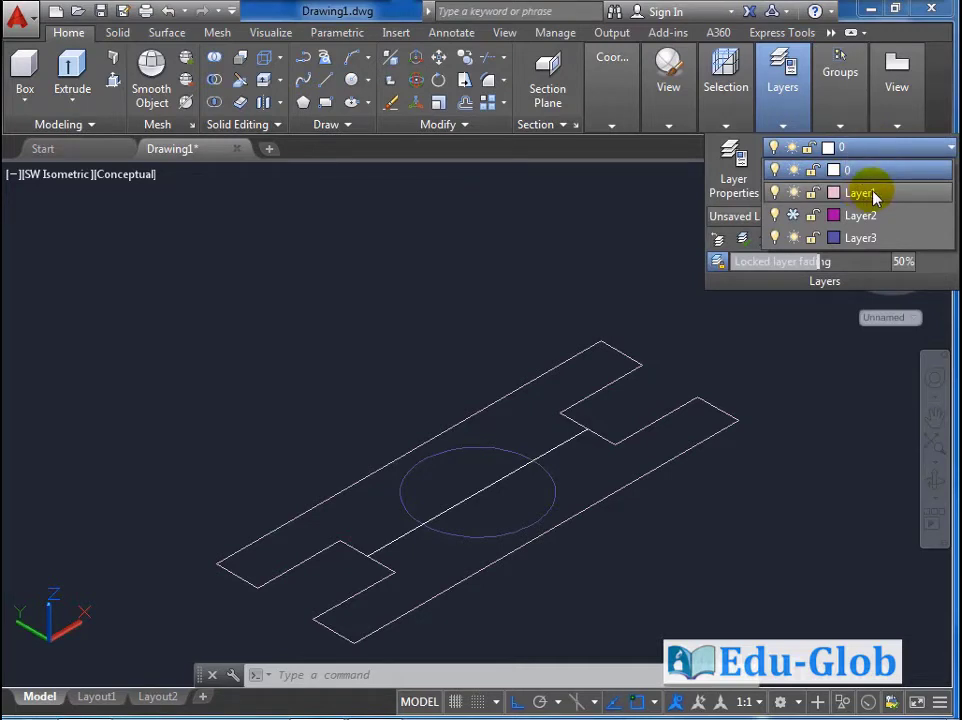
click(872, 195)
- Extrude the H-shaped polyline to a height of 10 to form the base plate
click(514, 221)
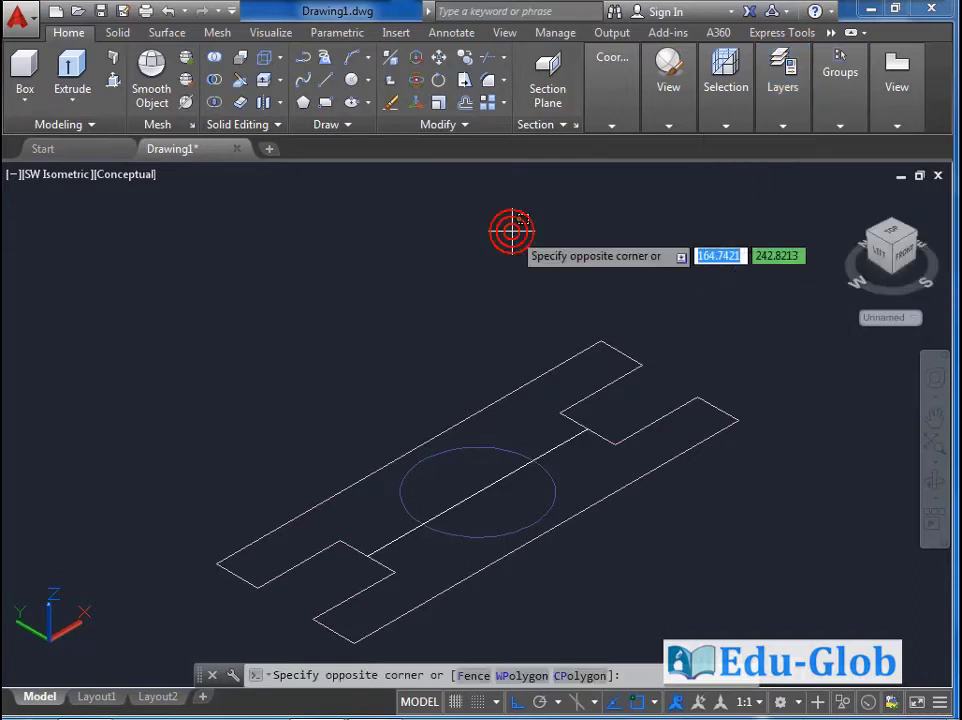
click(440, 242)
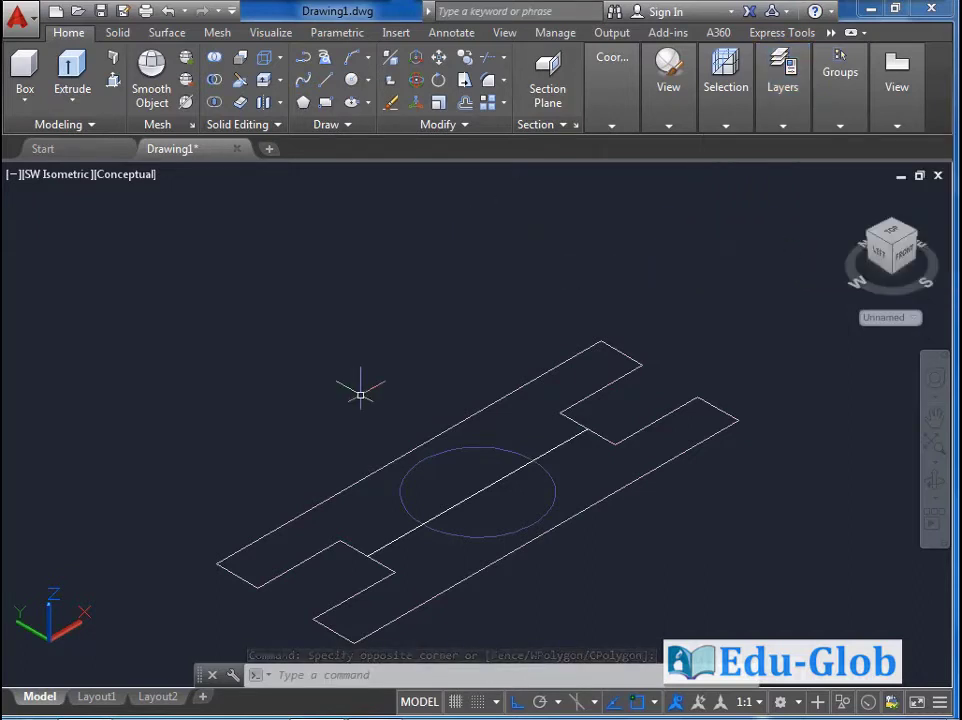
click(68, 75)
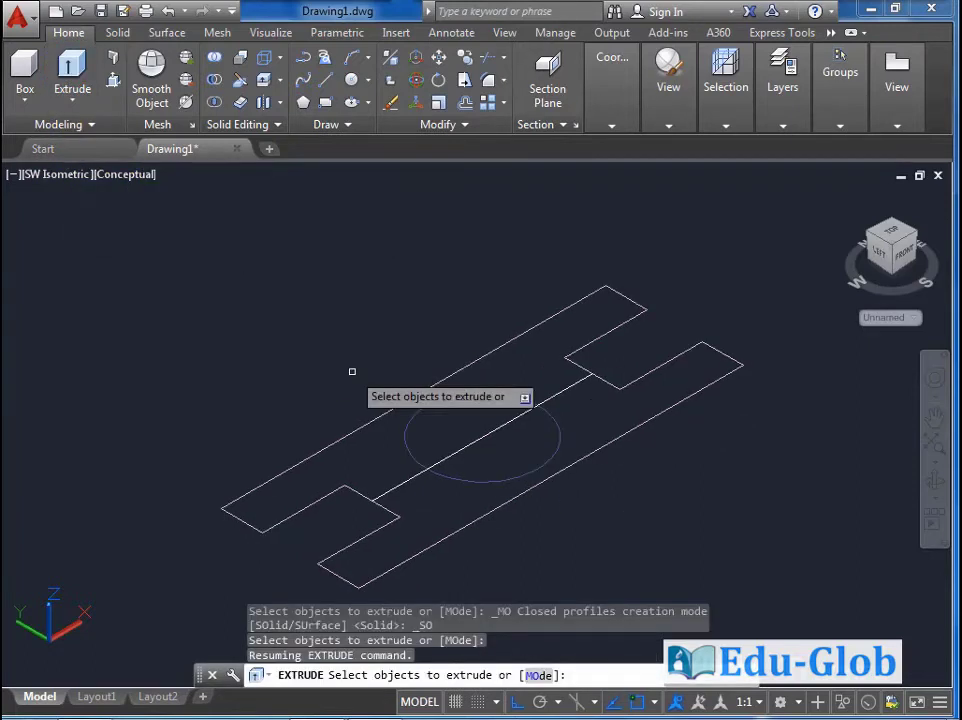
click(361, 424)
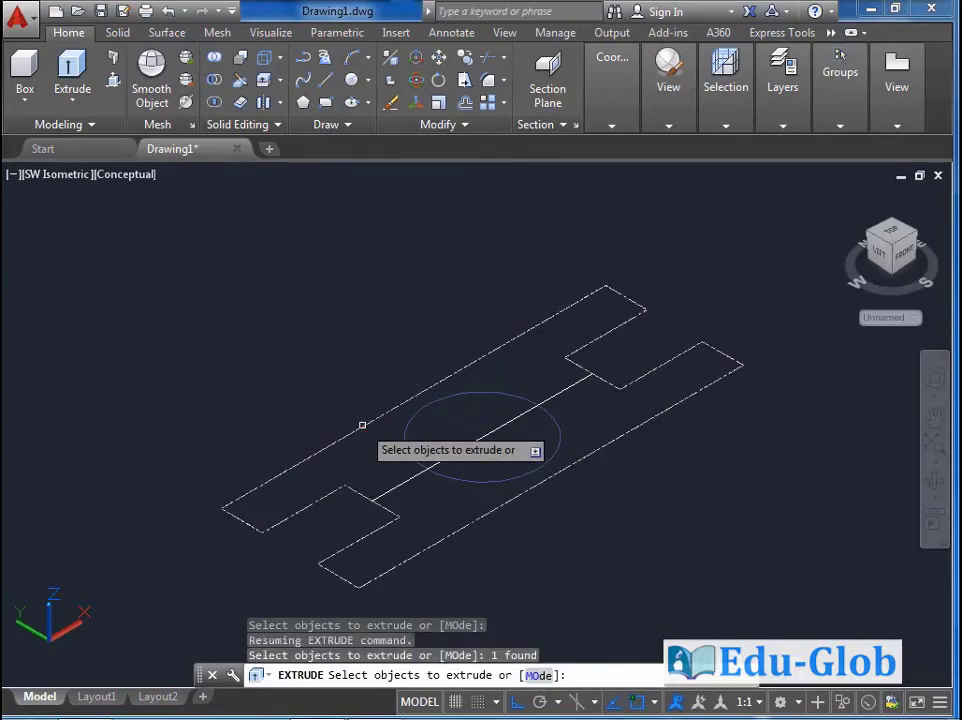
key(Return)
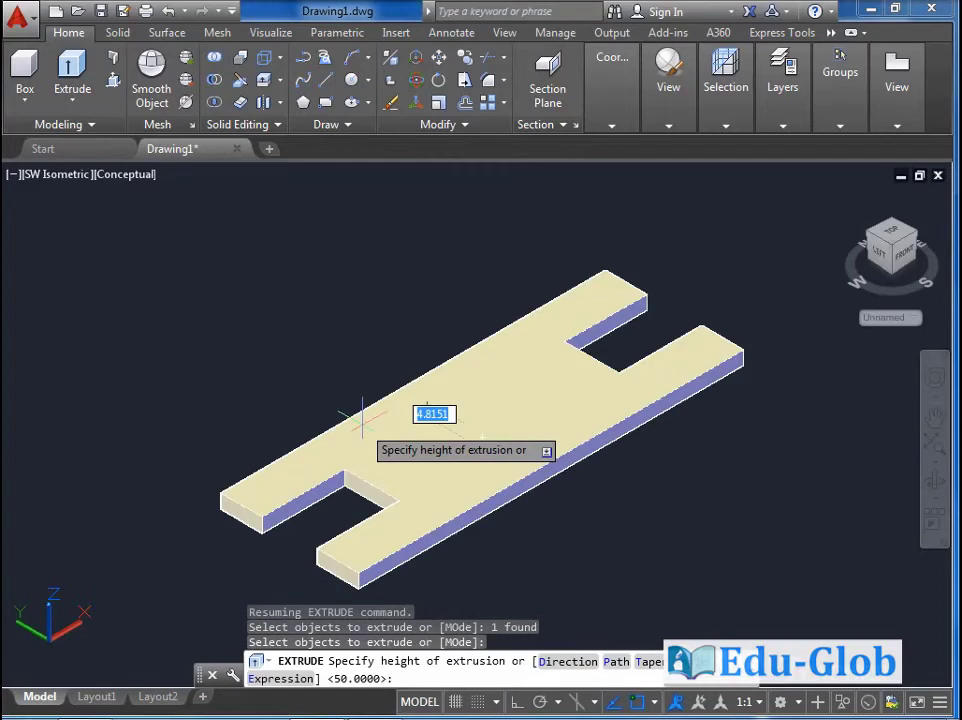
text(10)
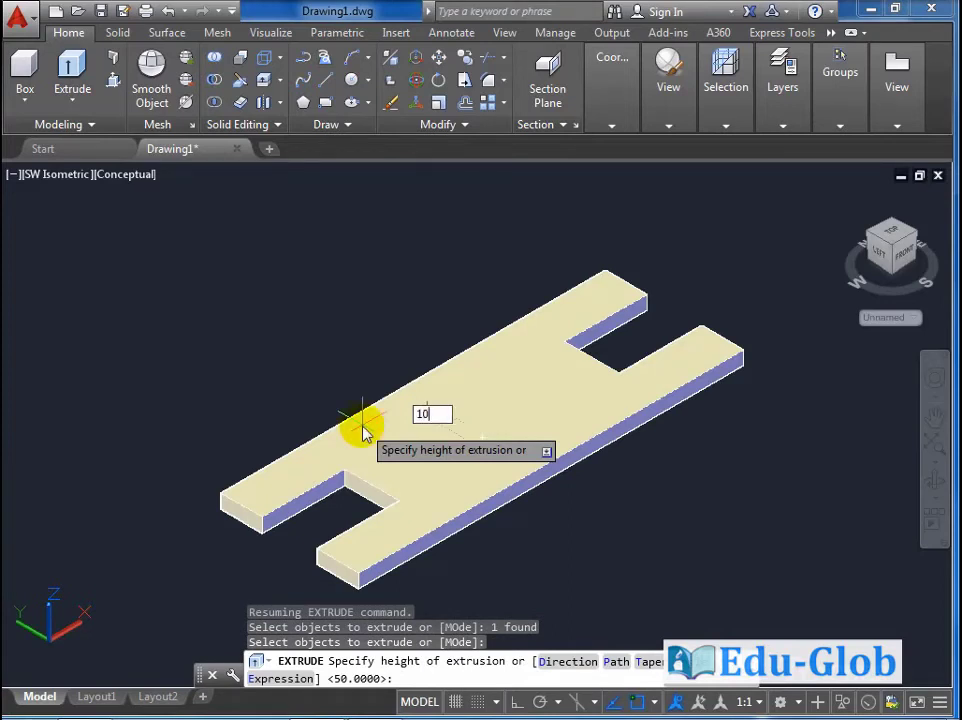
key(Return)
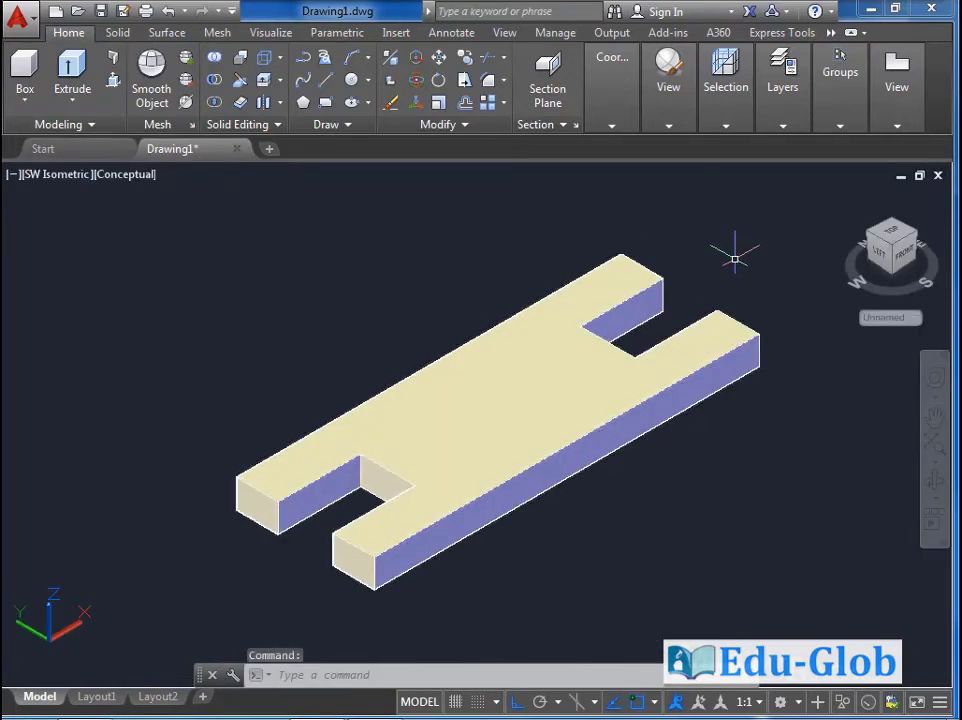
- Set layer 0 current and freeze Layer1 so the H plate is hidden
click(783, 95)
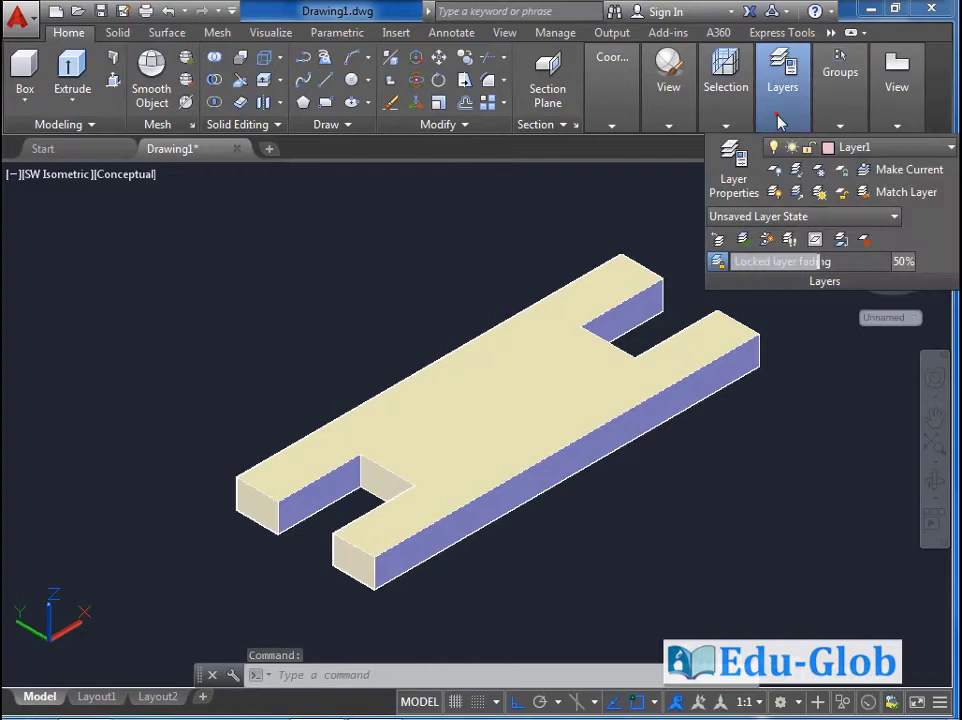
click(815, 150)
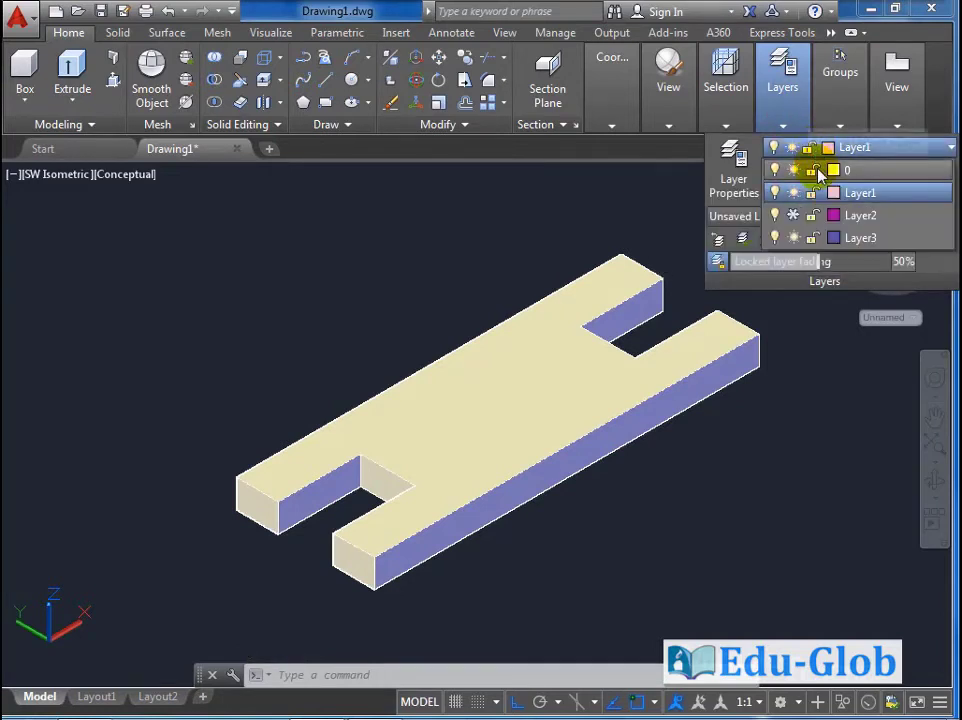
click(817, 171)
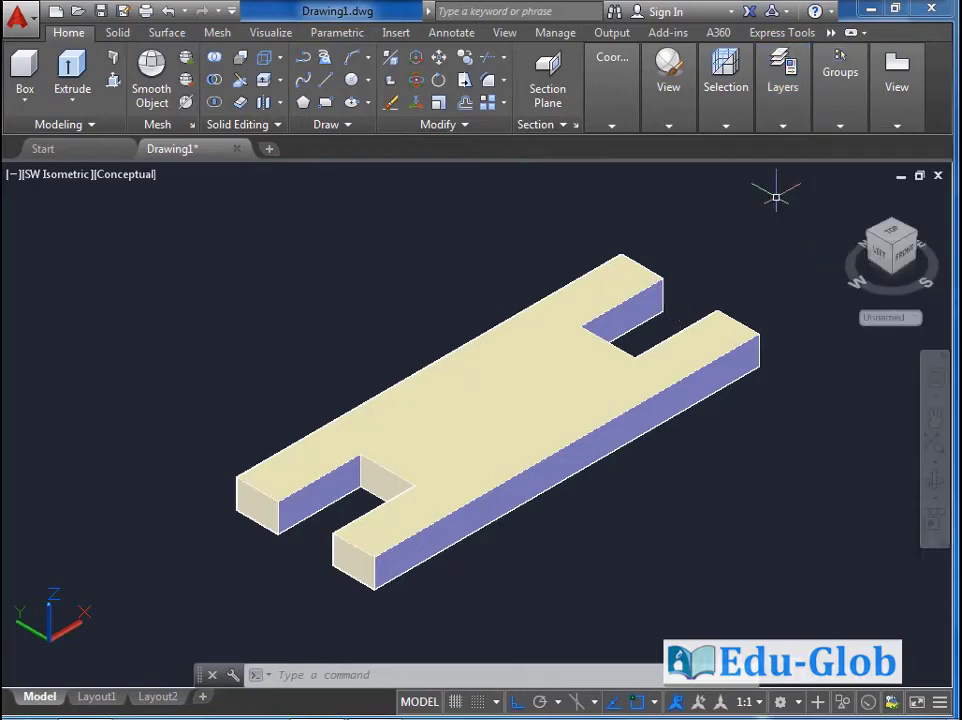
click(777, 123)
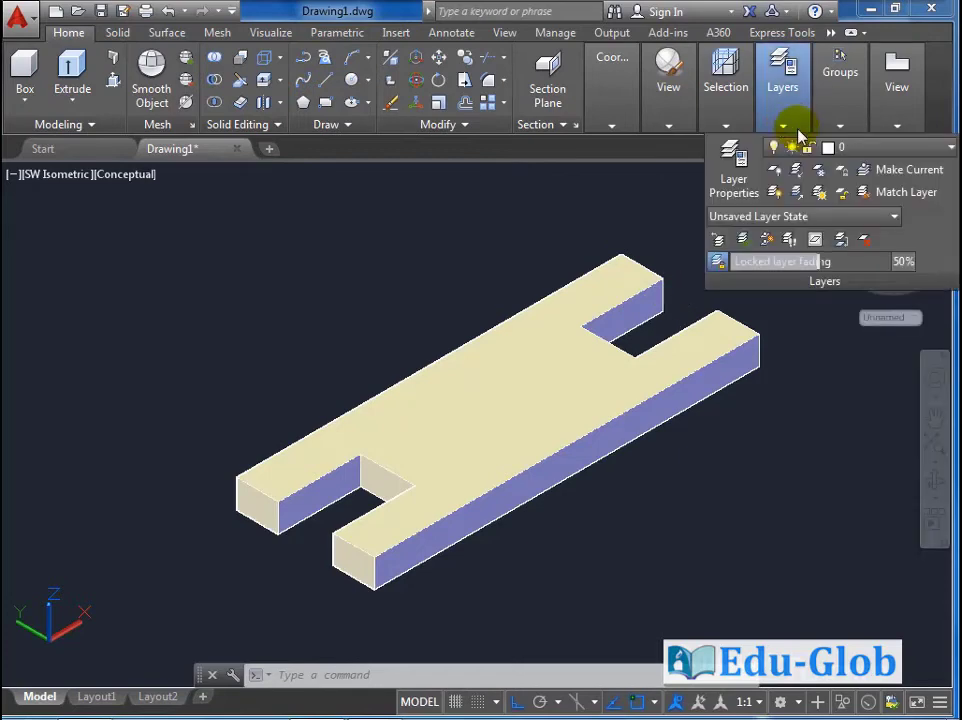
click(890, 148)
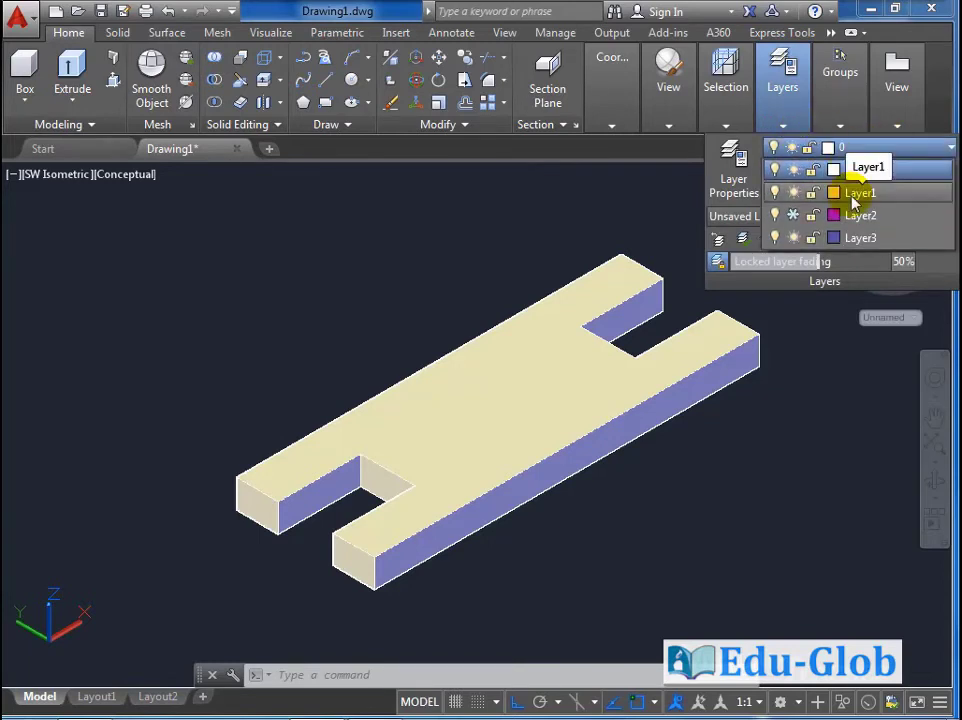
click(792, 193)
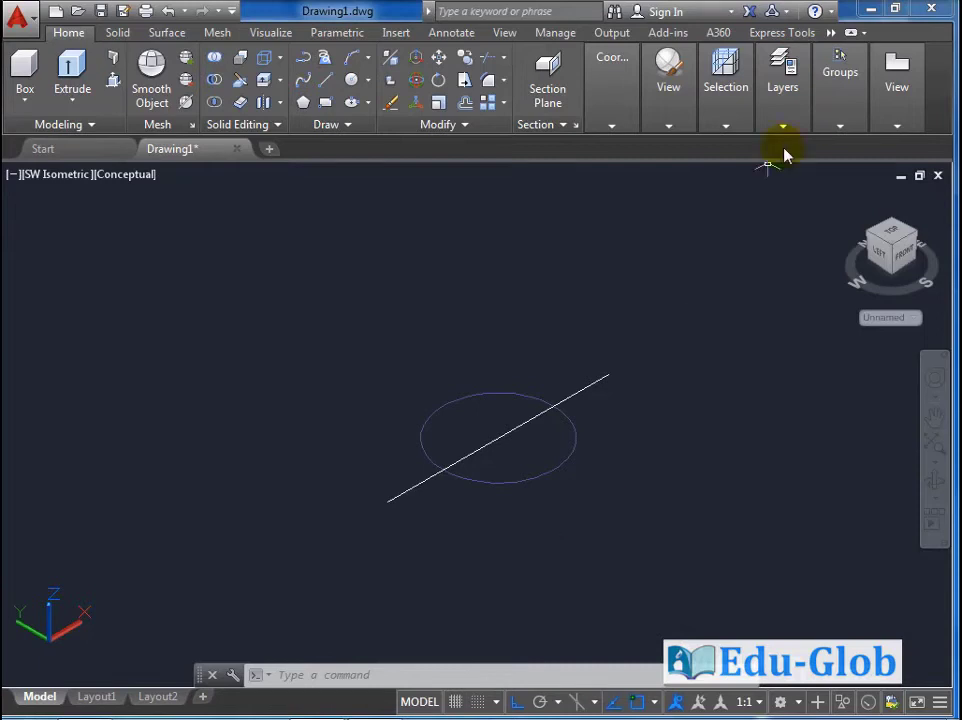
click(788, 105)
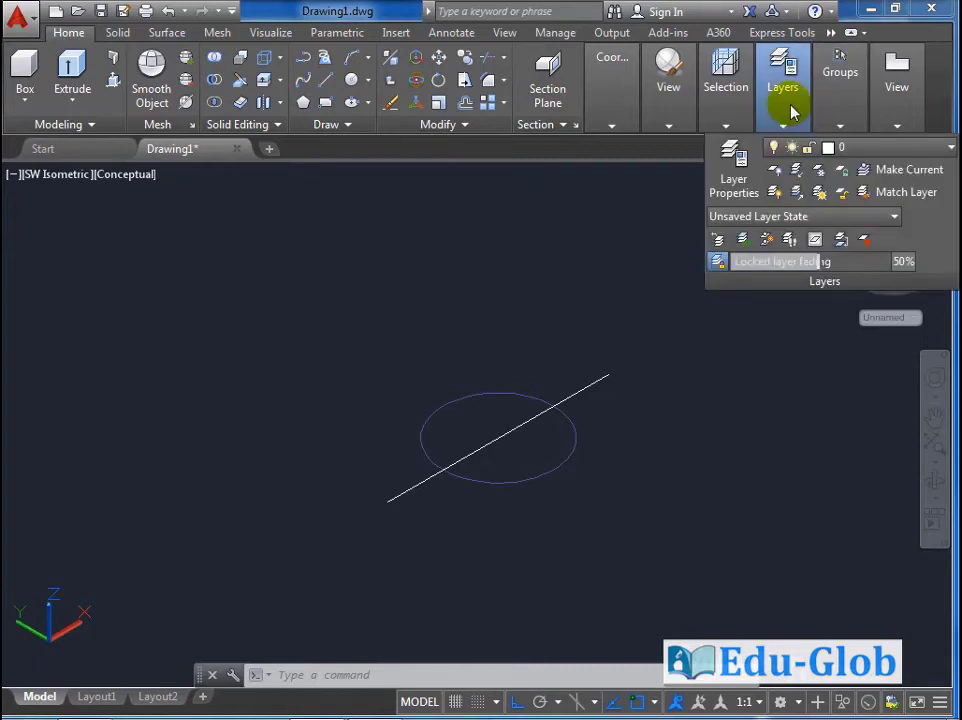
- Choose Layer3 from the layer list as the current layer
click(860, 147)
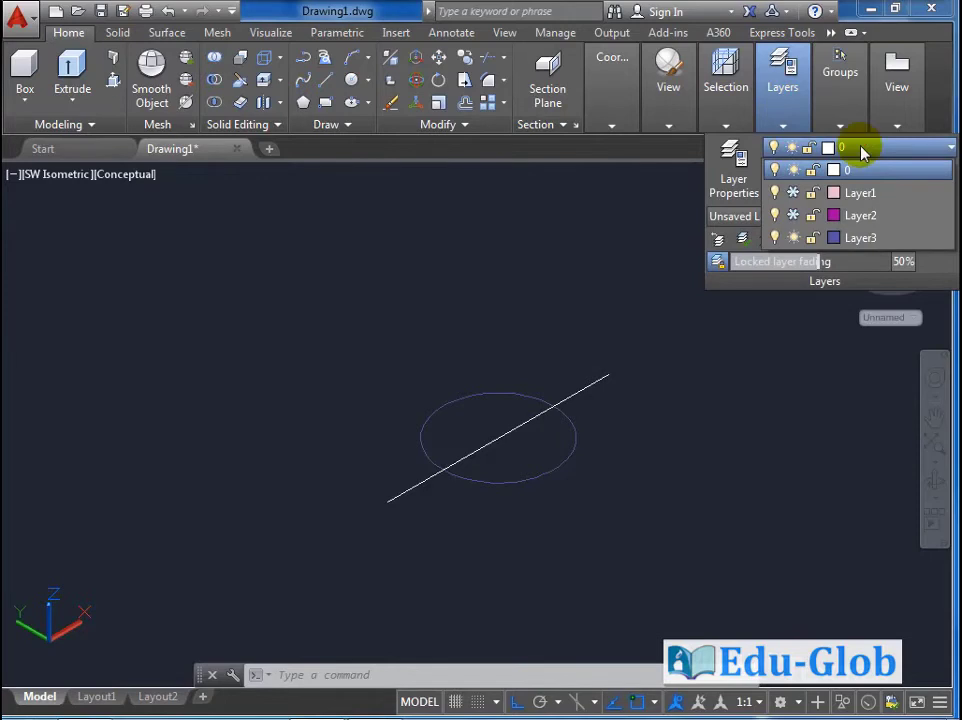
click(855, 237)
click(577, 253)
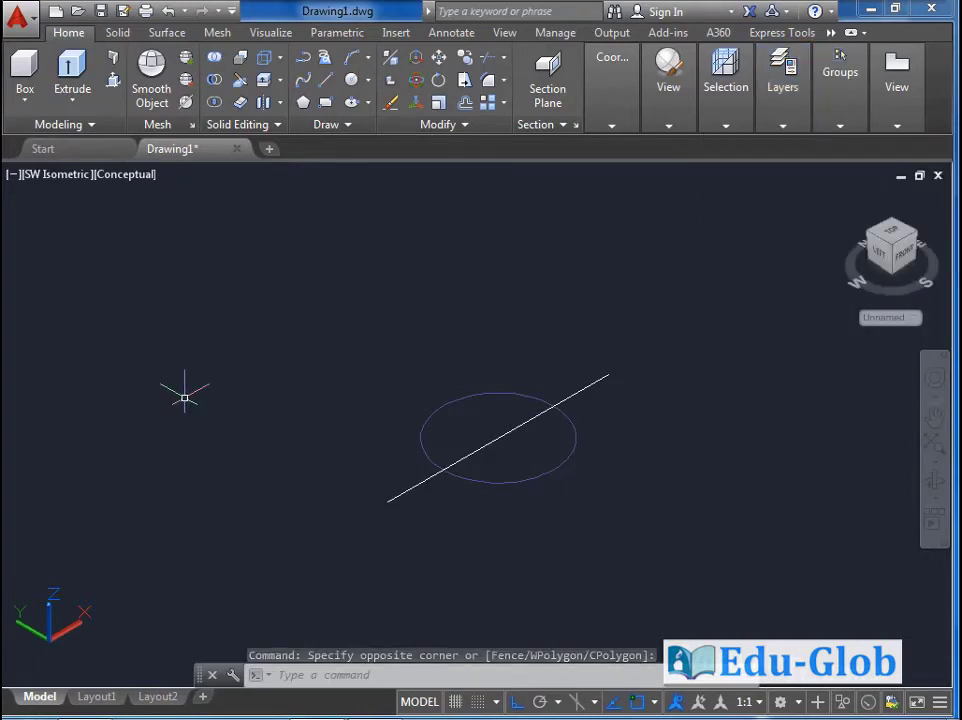
- Extrude the 40-diameter circle upward to a picked height, forming a tall cylinder
click(78, 65)
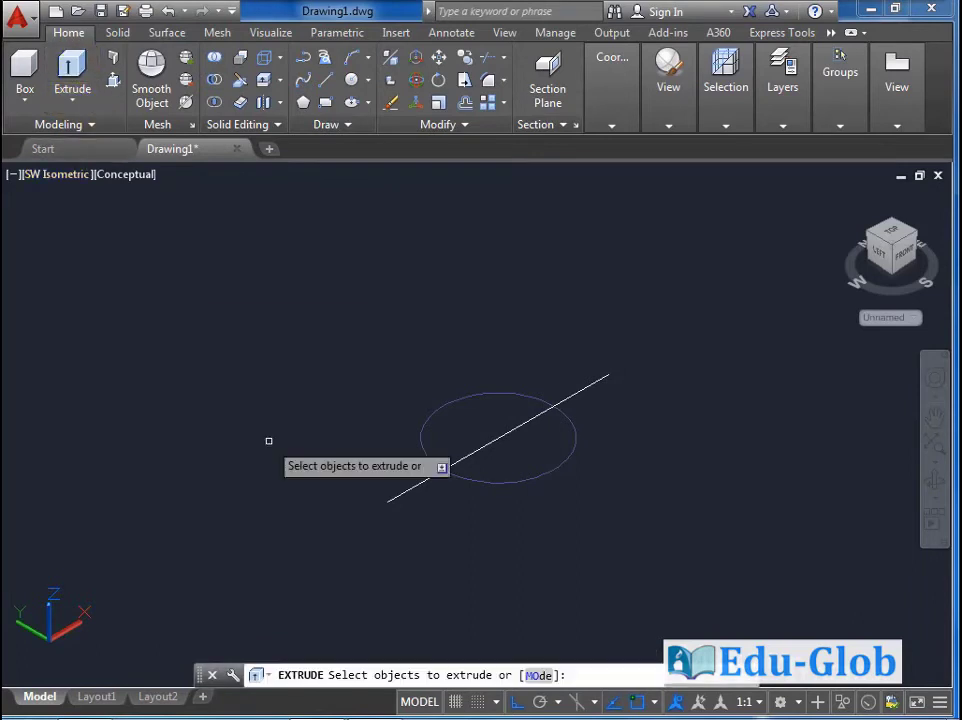
click(448, 403)
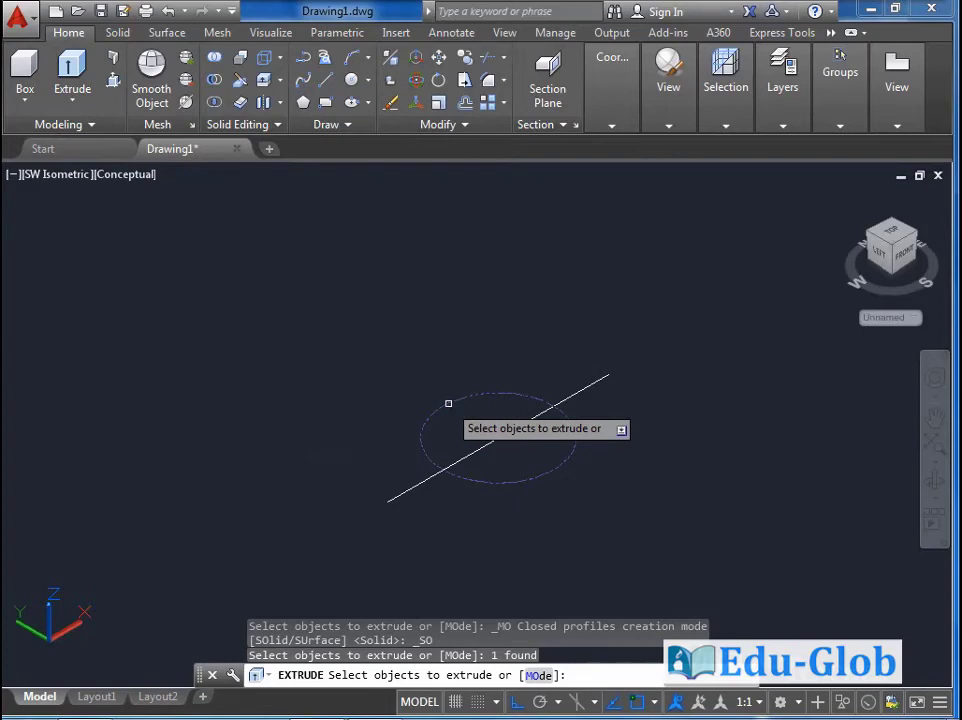
key(Return)
scroll(455, 434, down, 3)
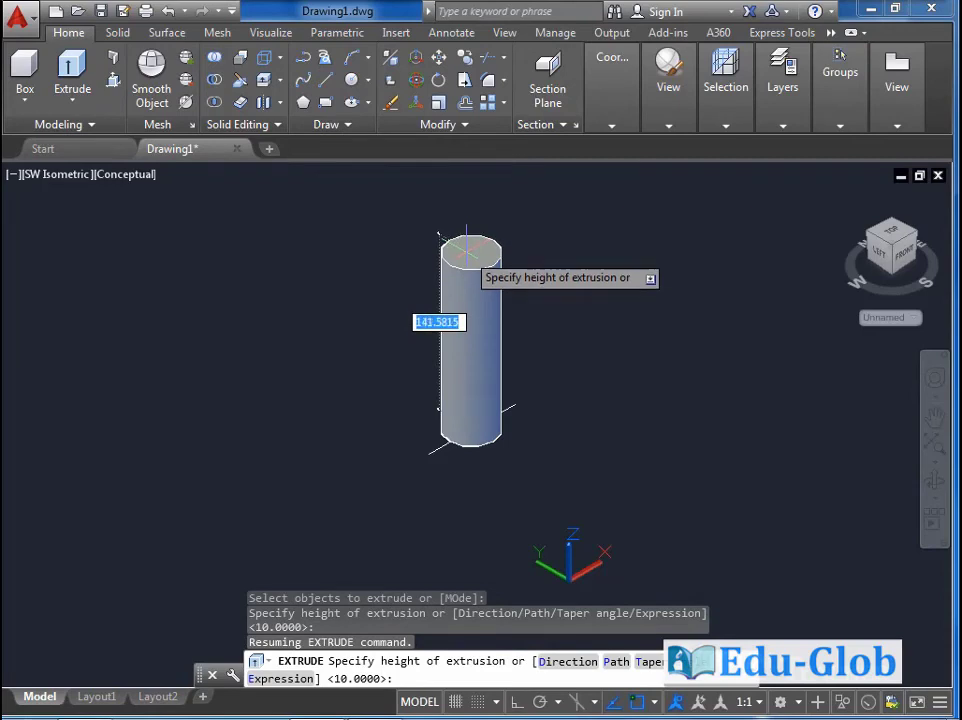
click(466, 212)
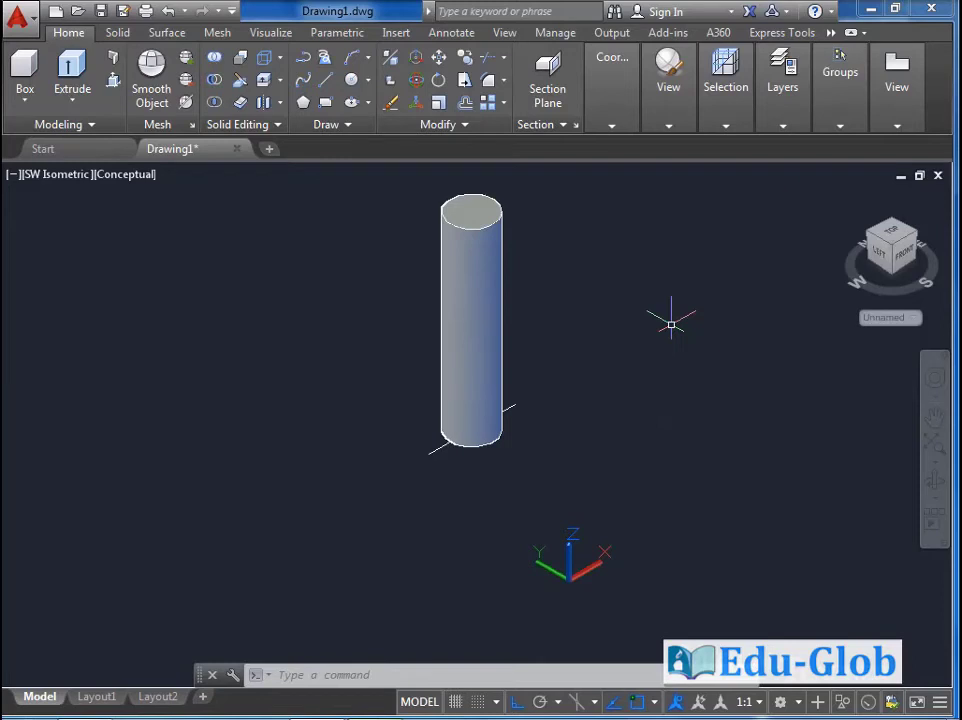
- Thaw Layer1 and Layer2 to show the H plate and pink cylinder again
click(783, 88)
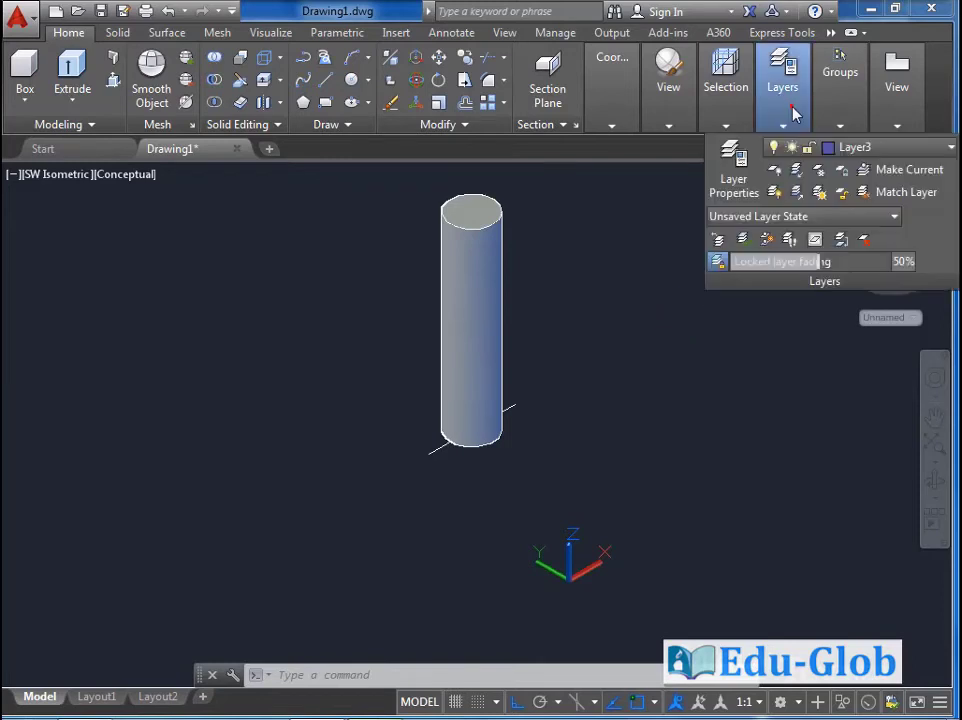
click(875, 150)
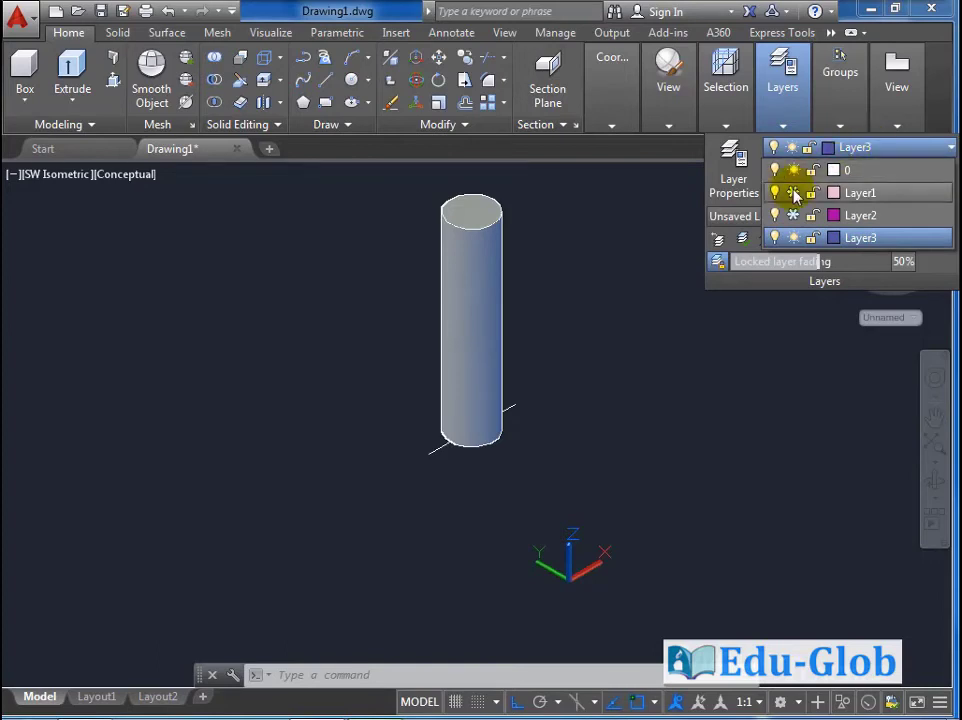
click(793, 192)
click(793, 215)
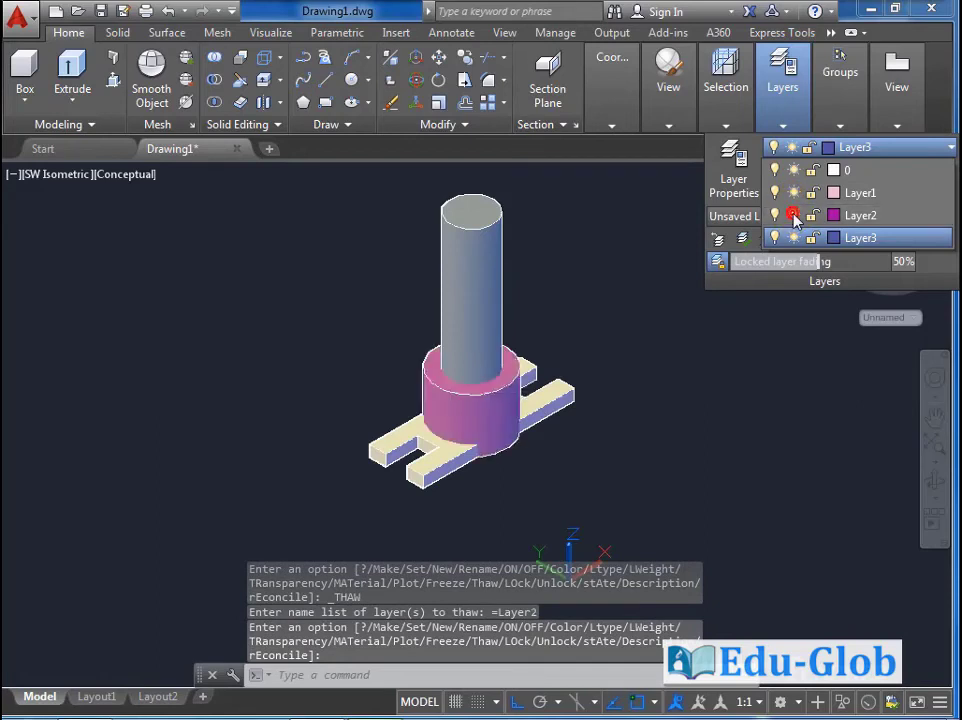
click(645, 378)
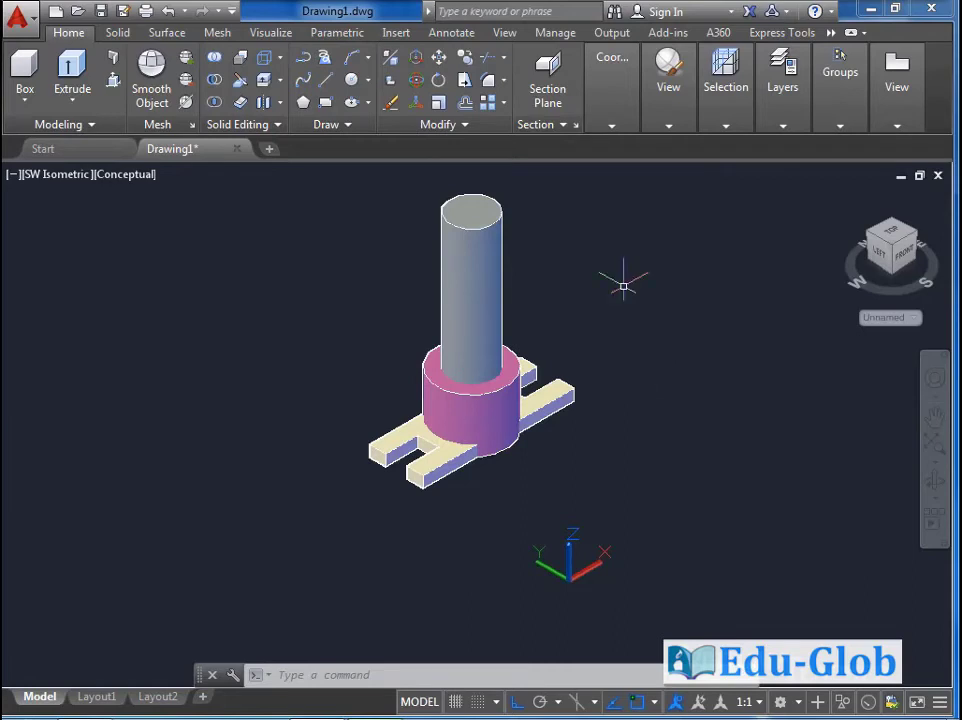
- Freeze Layer1 again to hide the H-shaped base plate
click(792, 105)
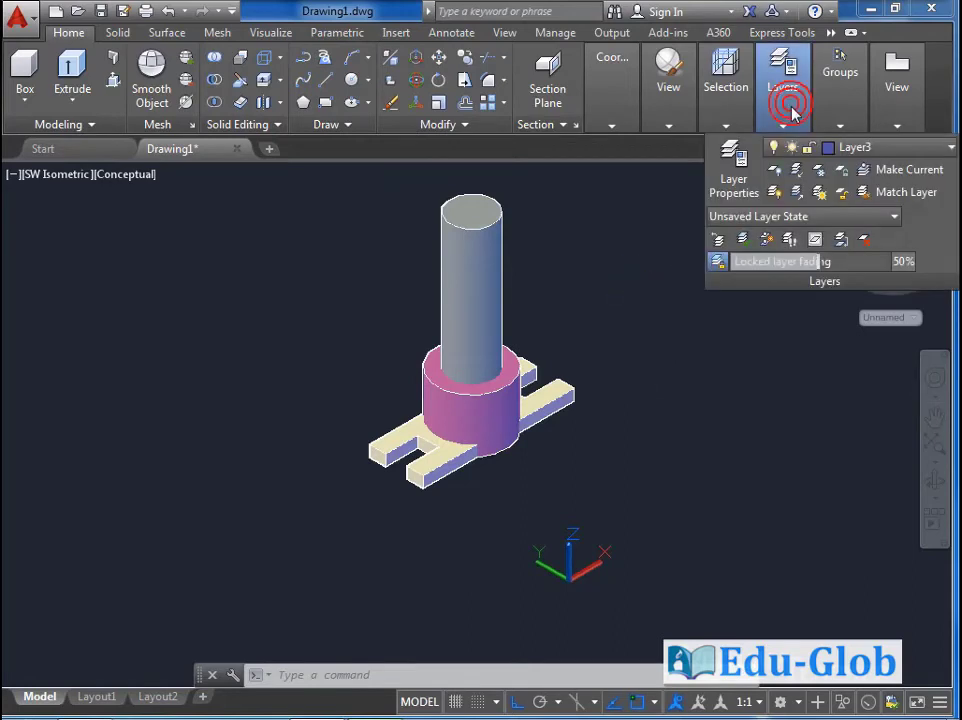
click(856, 148)
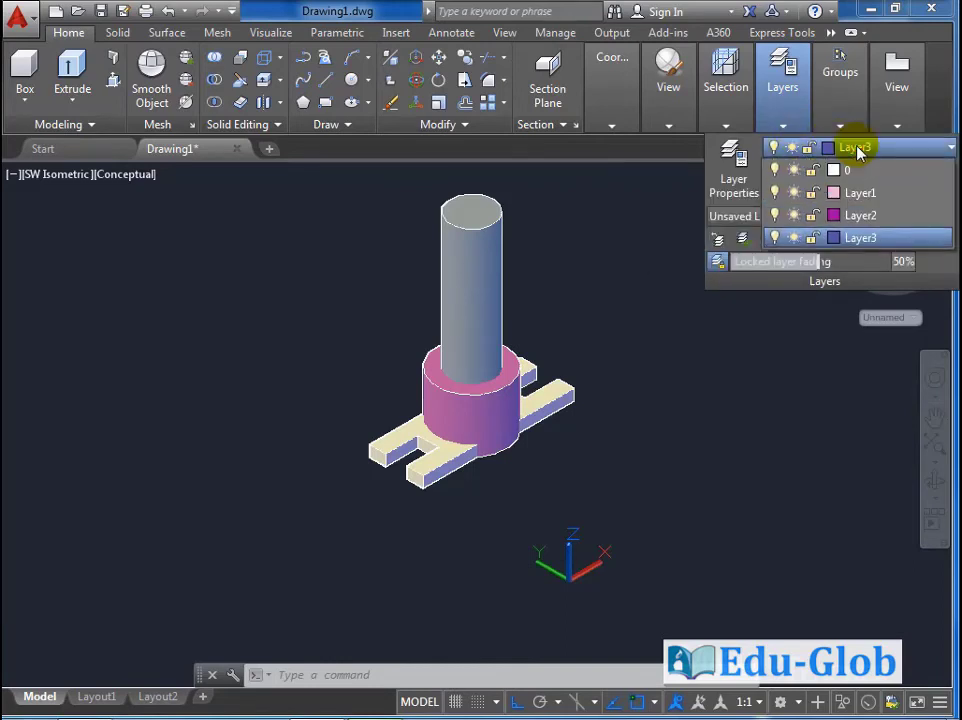
click(796, 194)
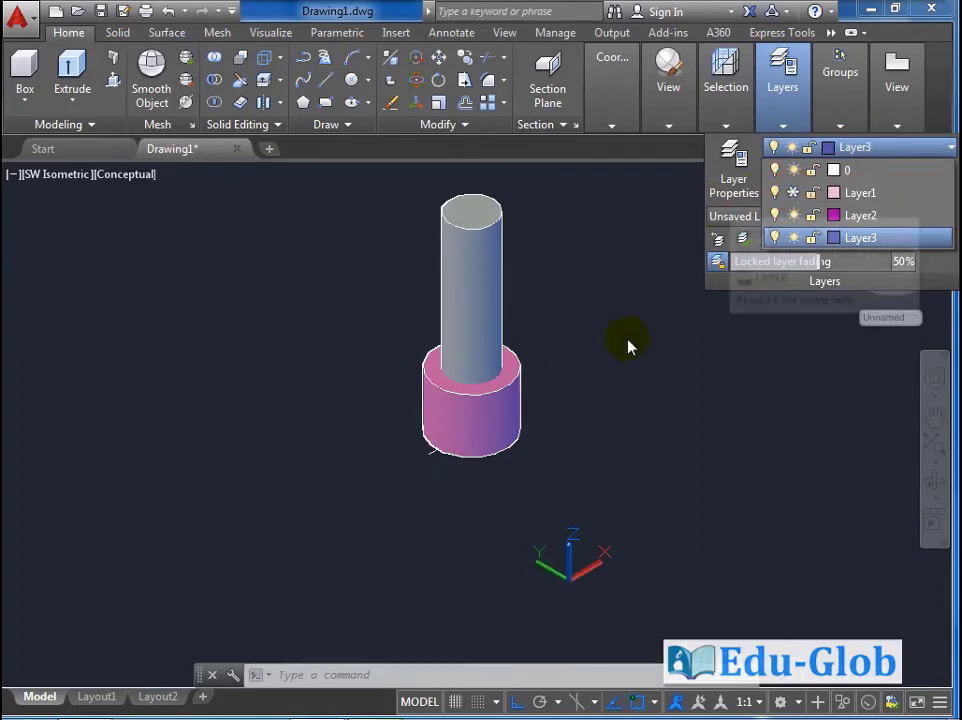
click(627, 340)
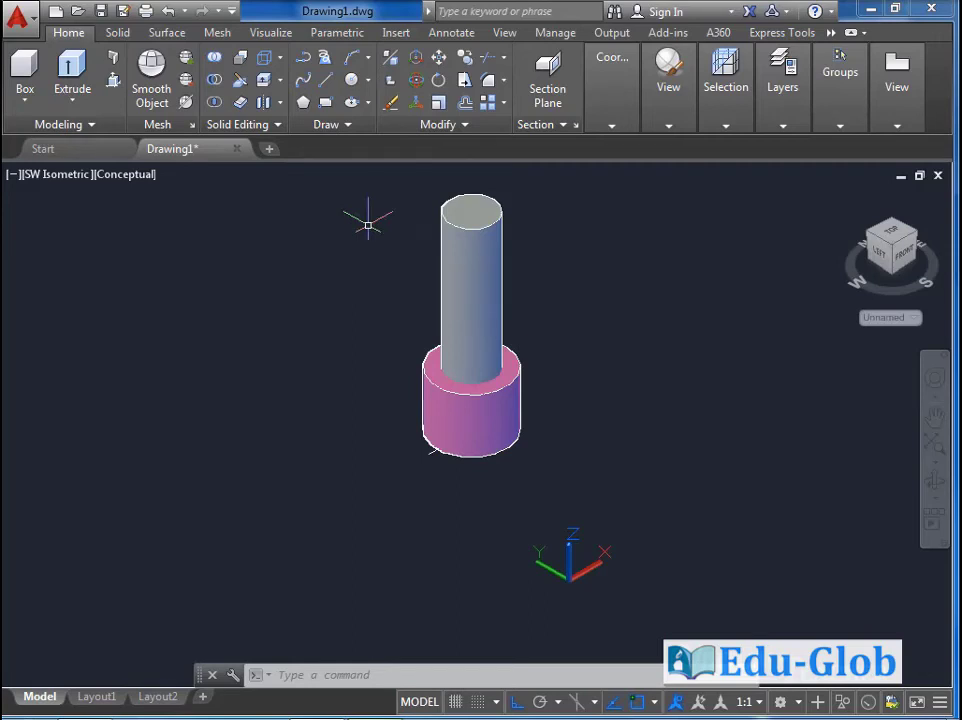
- Move the tall cylinder straight down so it pierces the pink cylinder top and bottom
click(439, 57)
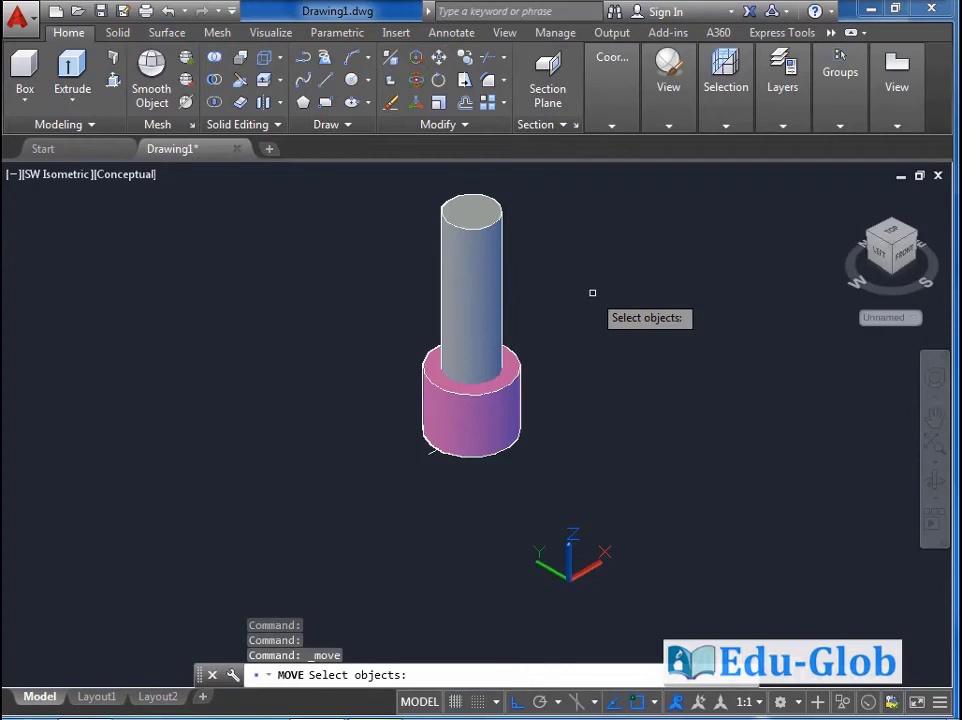
click(496, 276)
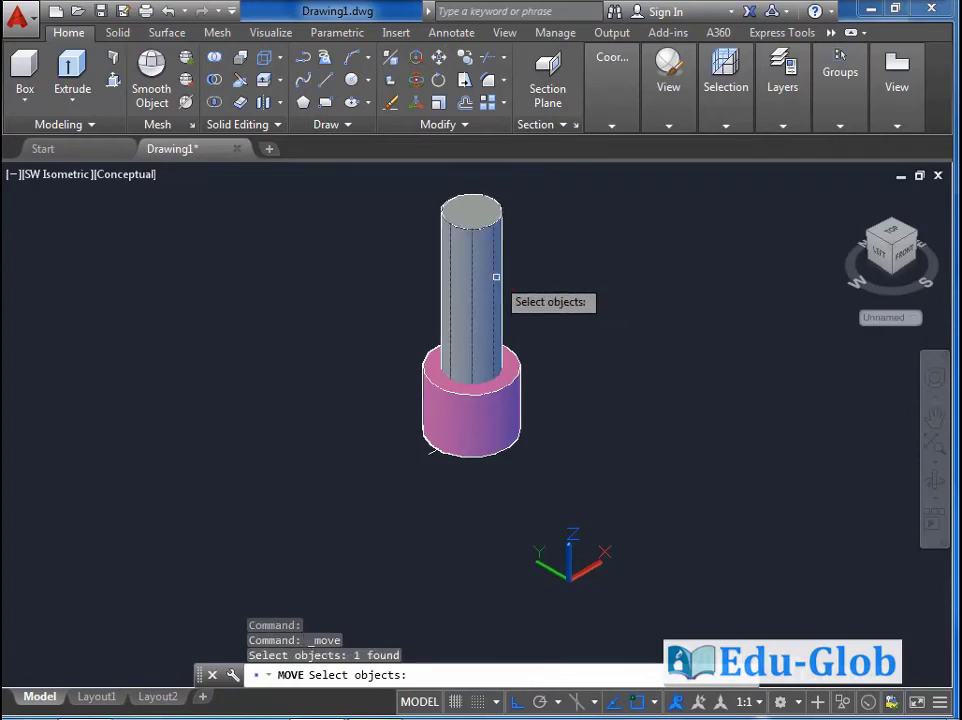
key(Return)
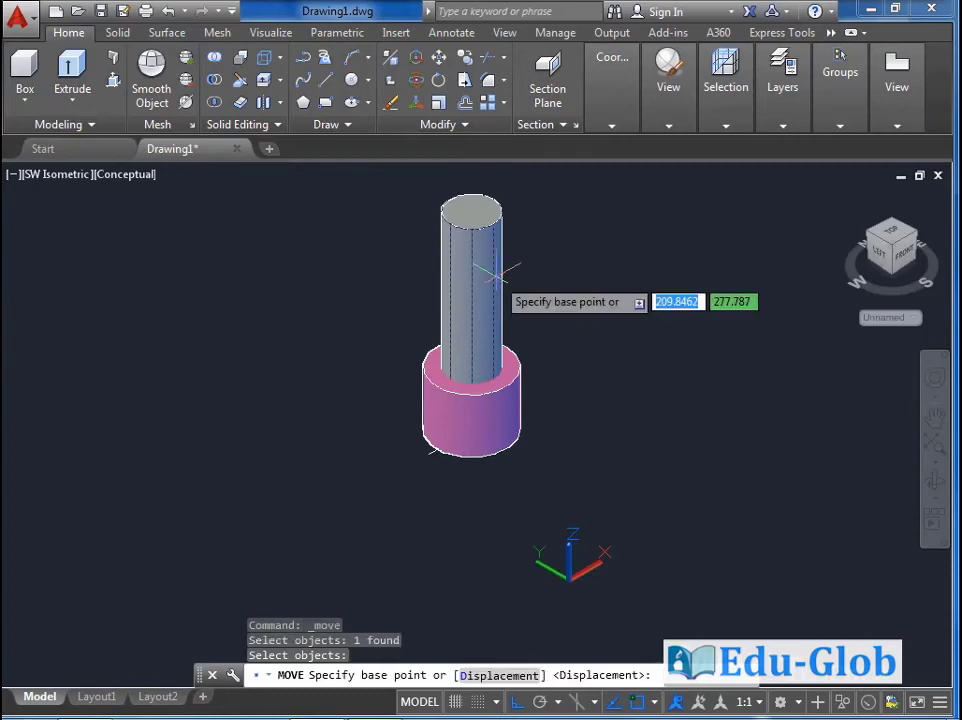
click(625, 261)
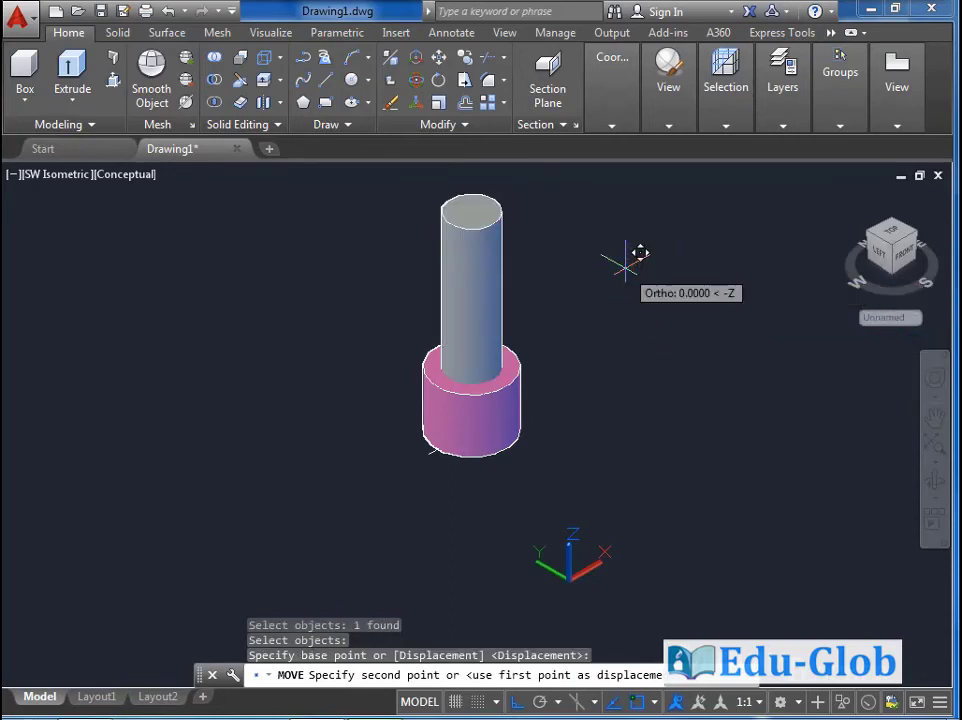
click(618, 337)
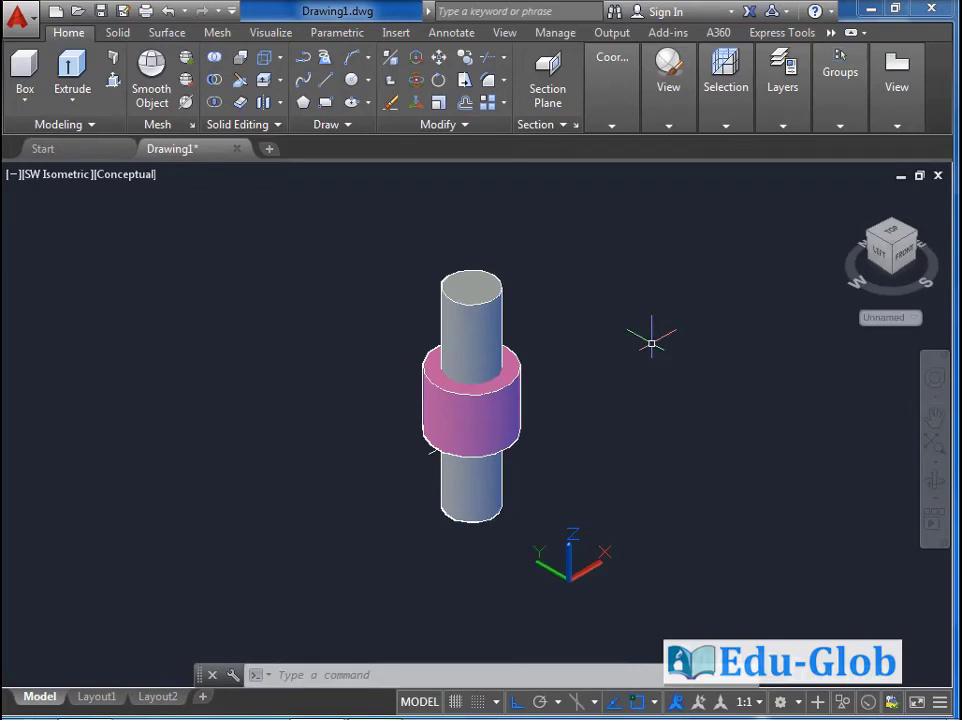
- Subtract the grey central cylinder from the pink ring, leaving a hollow pink tube
click(213, 79)
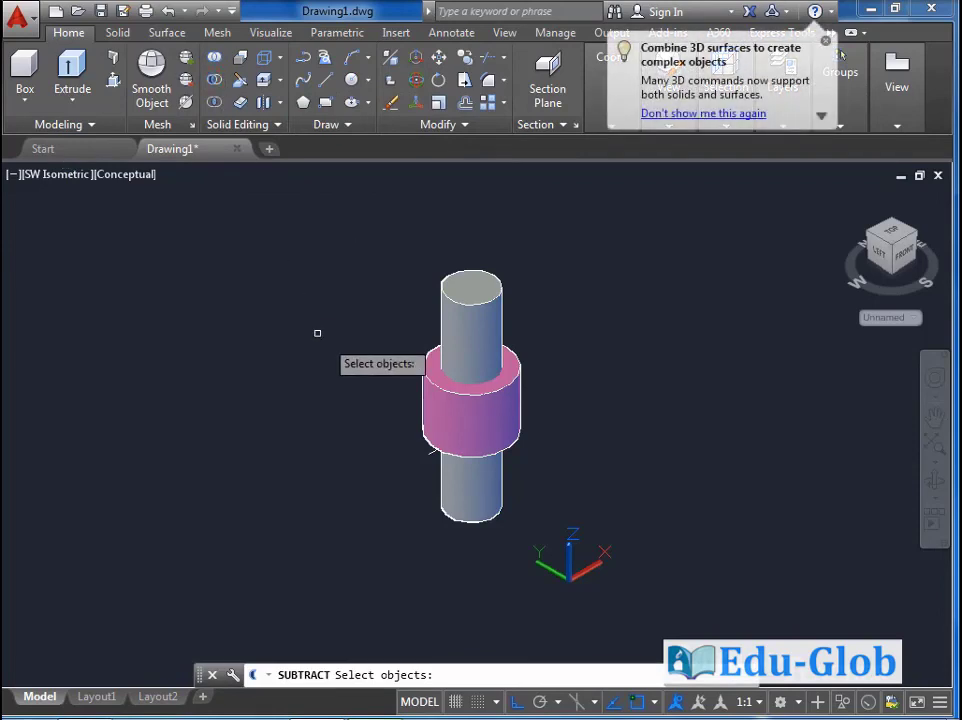
click(425, 385)
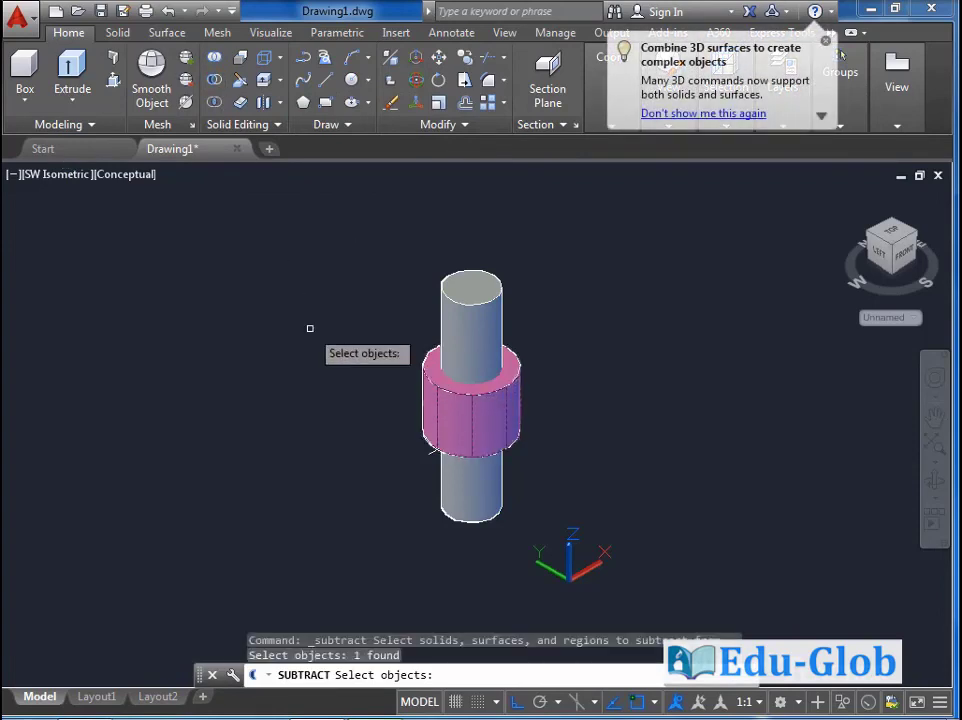
key(Return)
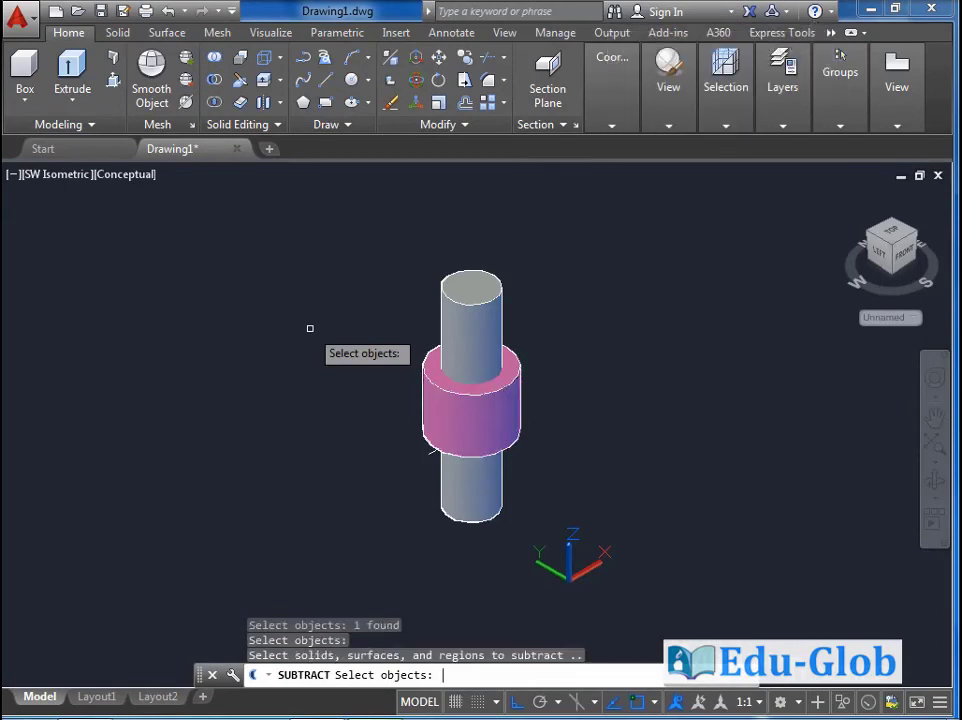
click(482, 321)
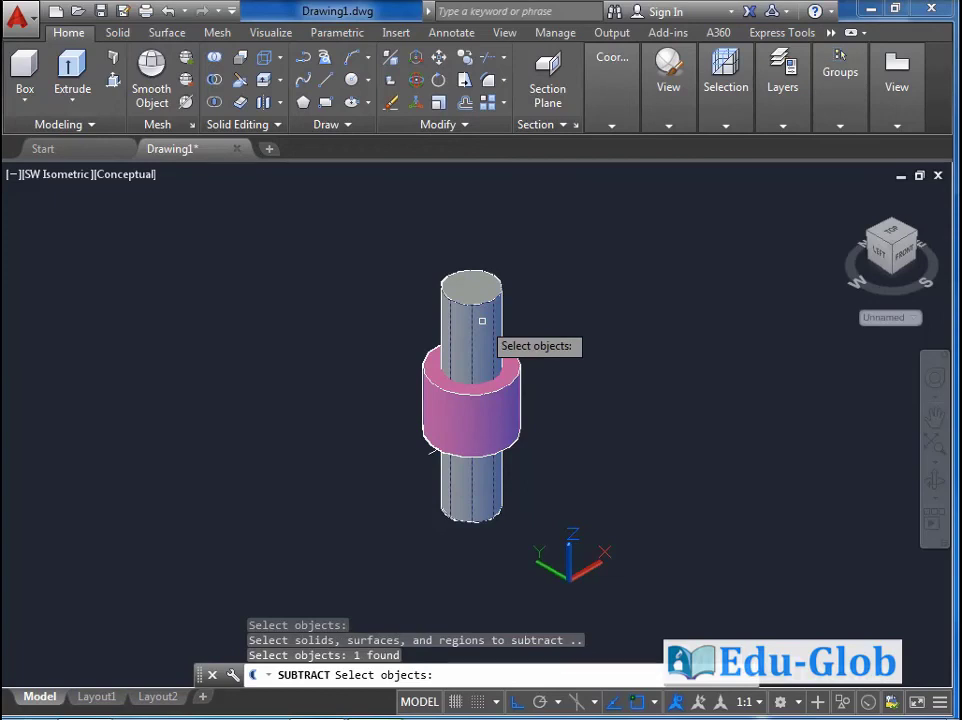
key(Return)
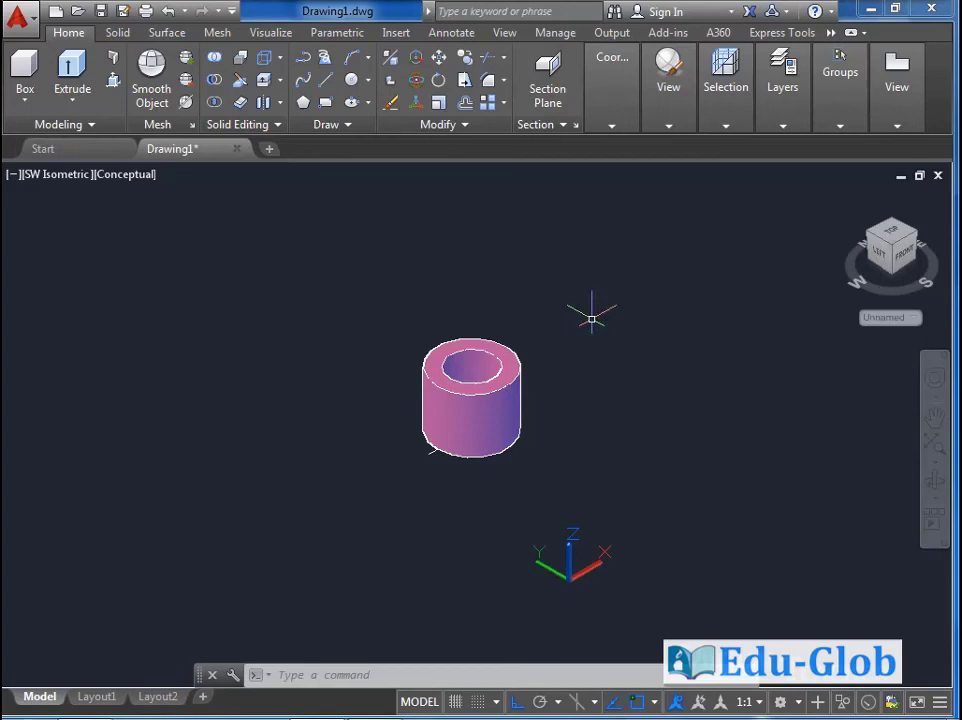
- Thaw Layer1 in the Layers panel so the yellow H plate shows again
click(782, 126)
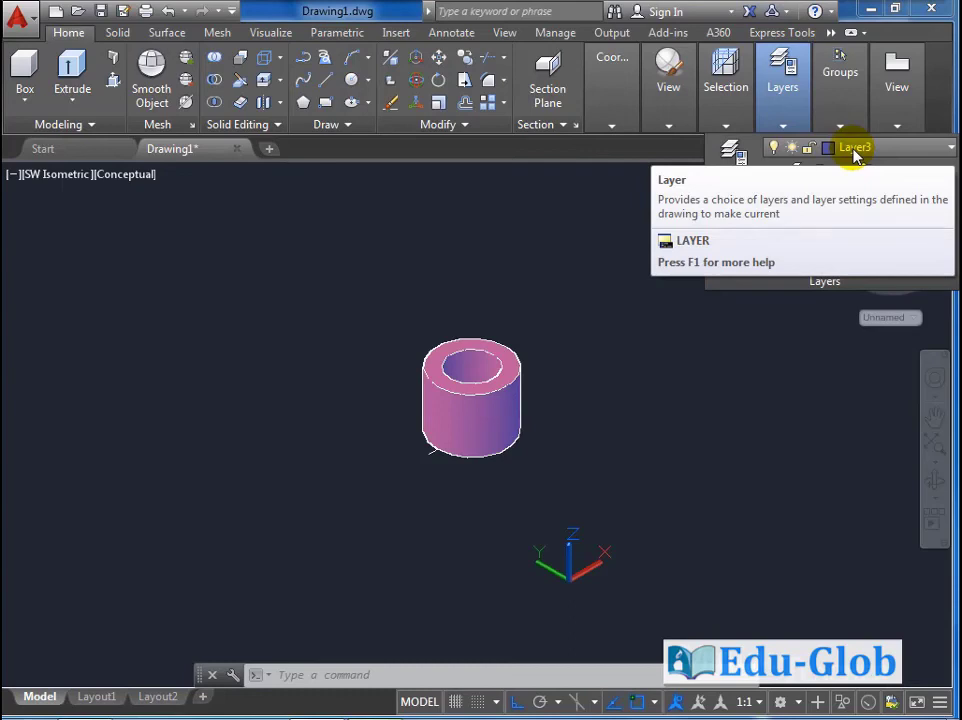
click(855, 150)
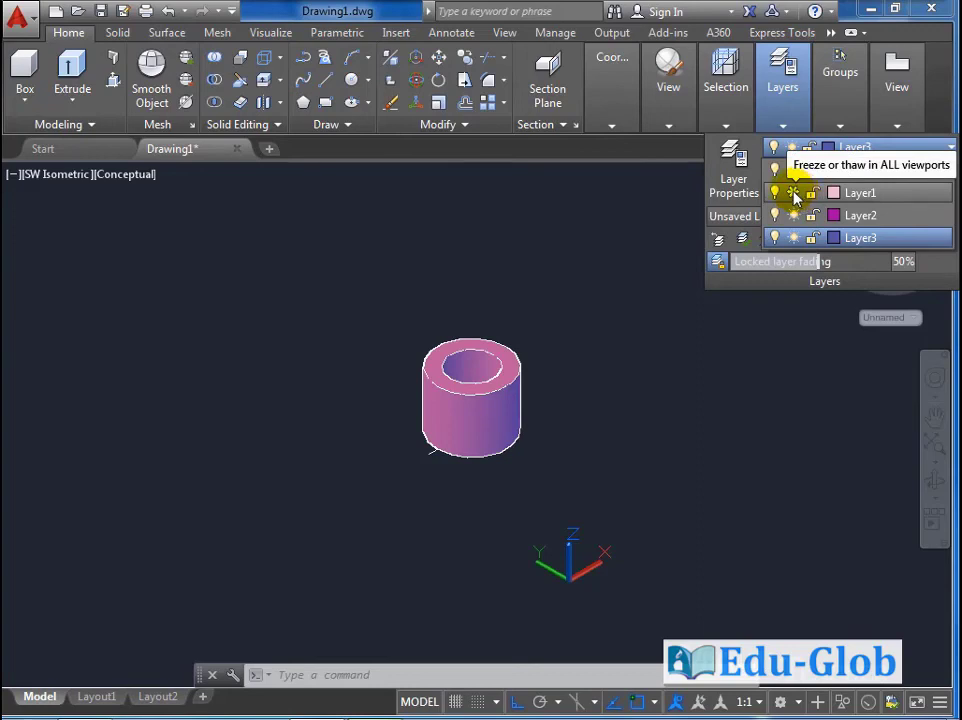
click(792, 192)
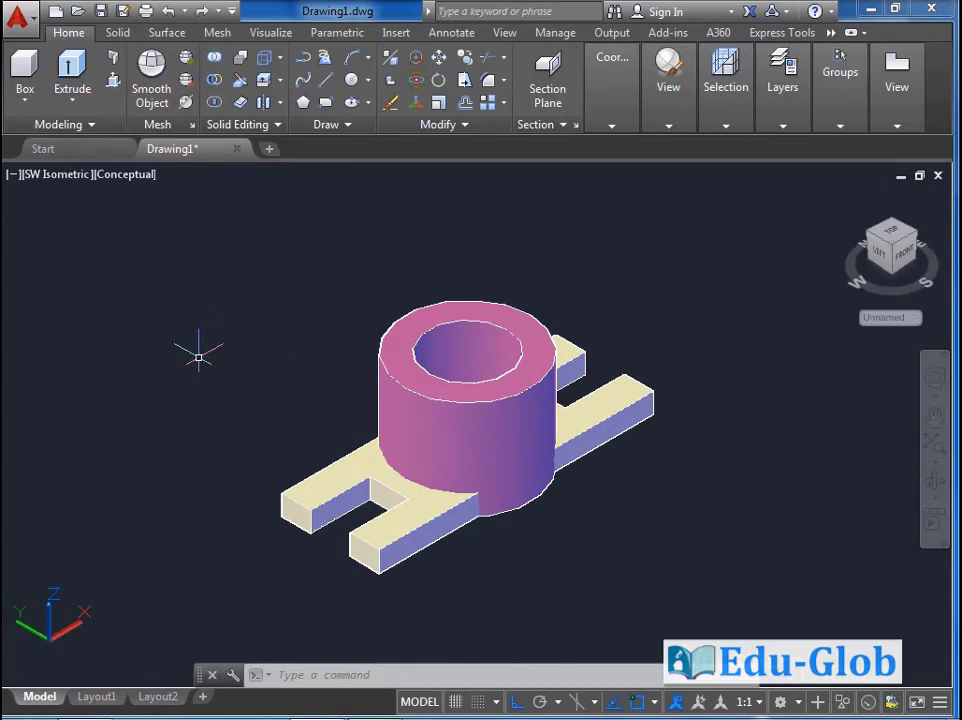
- Union the hollow pink tube with the H-shaped base plate into one solid
click(215, 60)
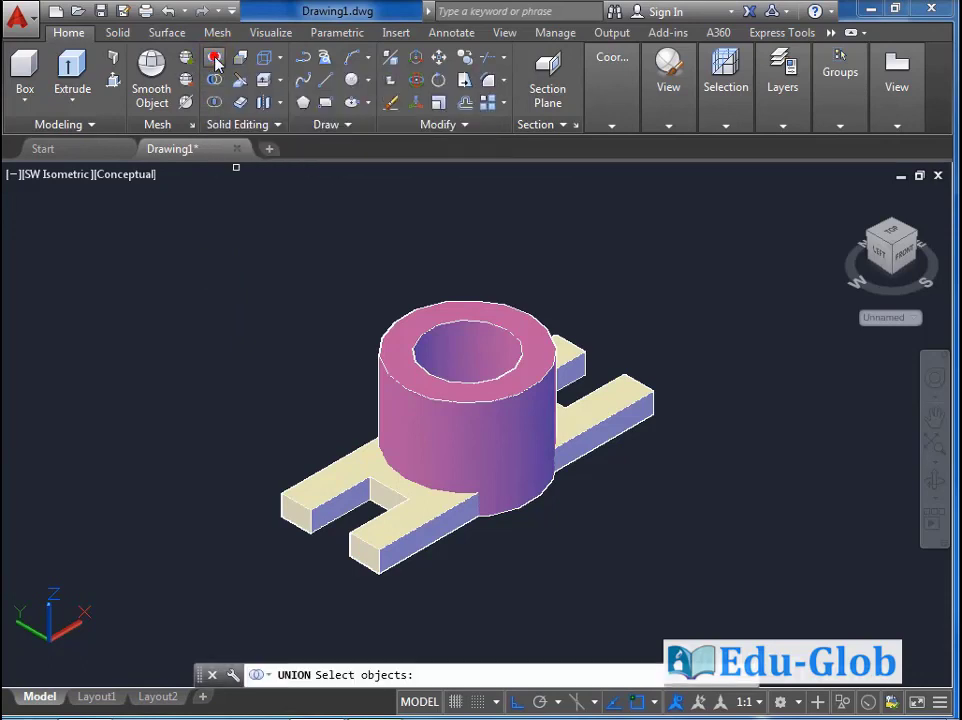
click(437, 421)
click(423, 523)
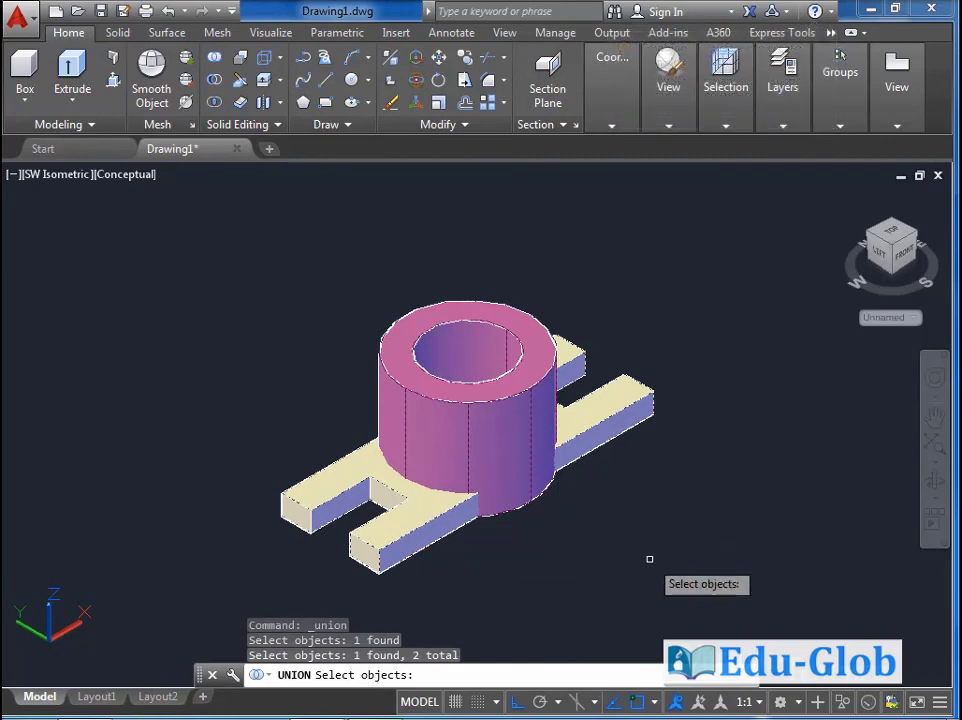
key(Return)
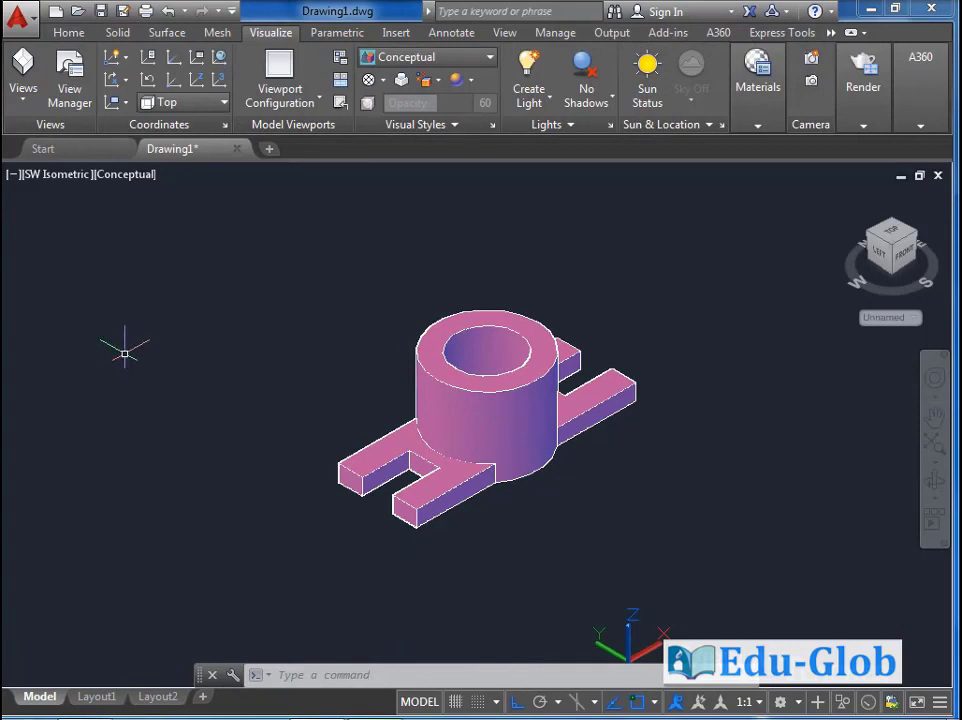
- Change the viewport visual style from Conceptual to Realistic
click(134, 175)
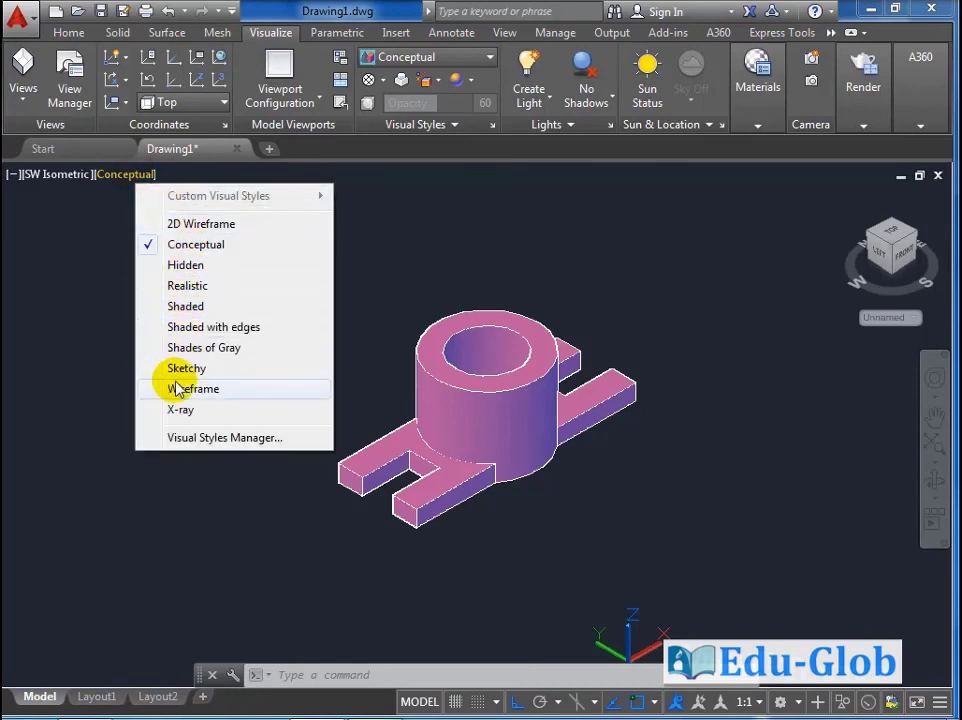
click(210, 287)
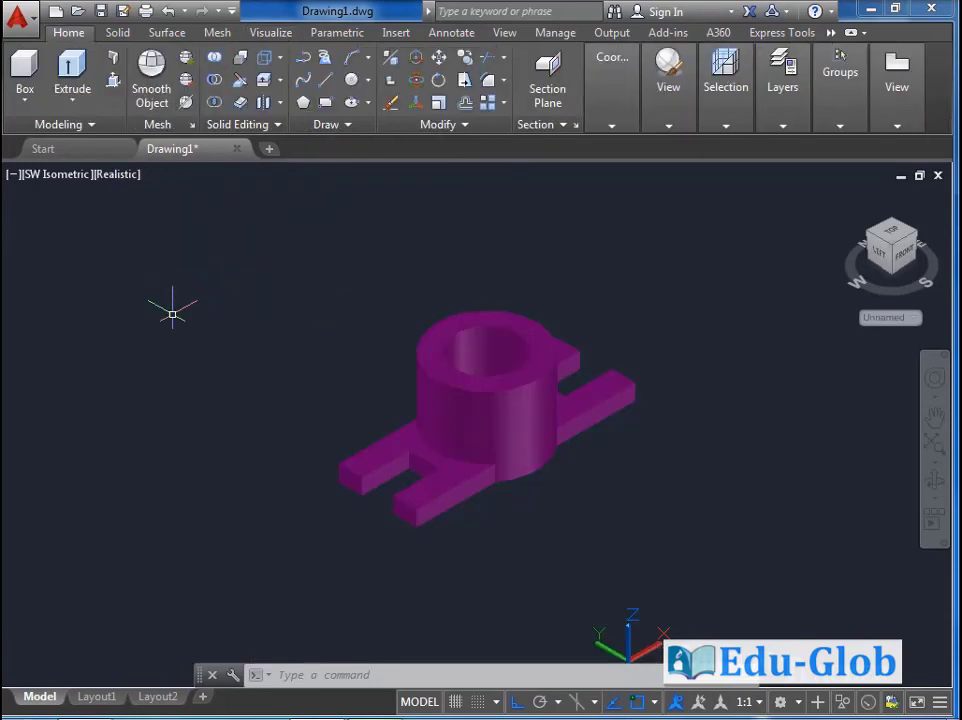
click(262, 32)
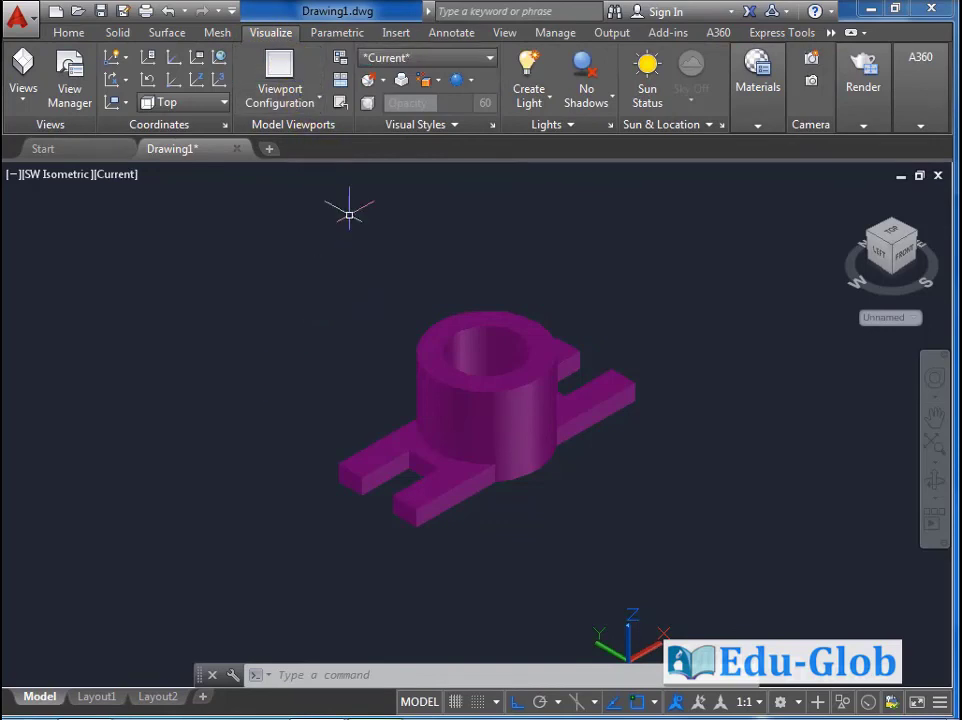
- Set the Visual Styles edge effect to Facet Edges to outline the triangular faces
click(376, 80)
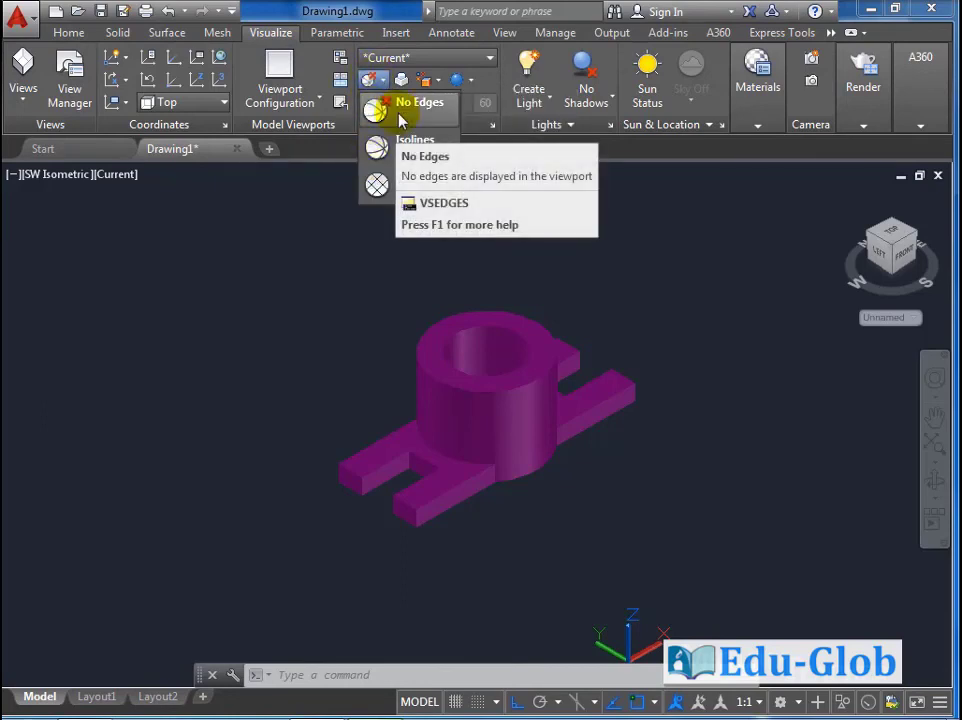
click(390, 181)
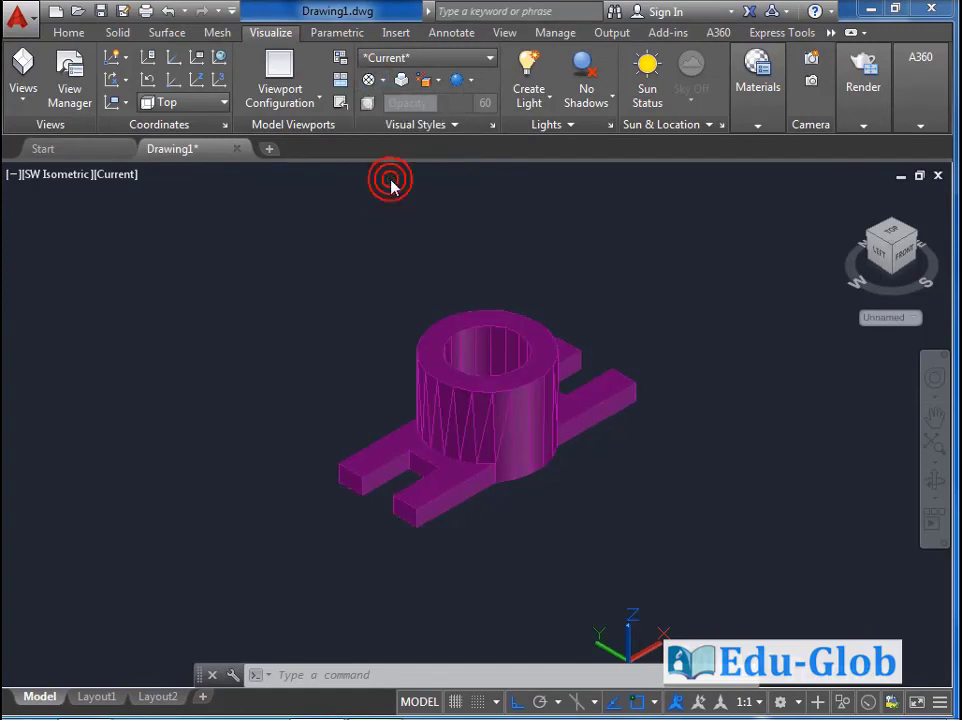
scroll(496, 390, up, 3)
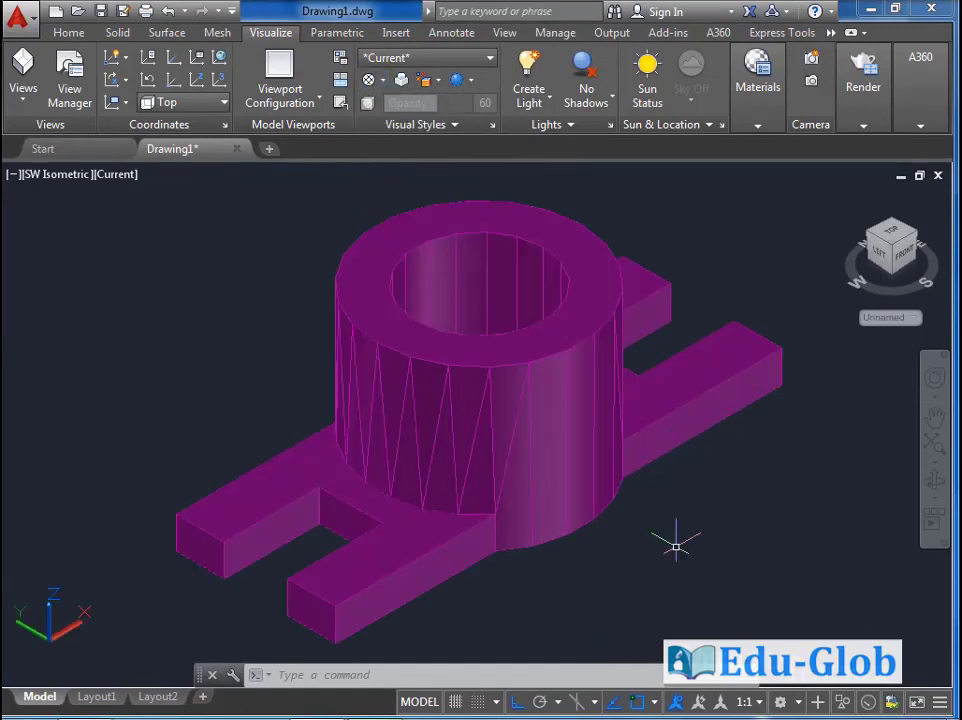